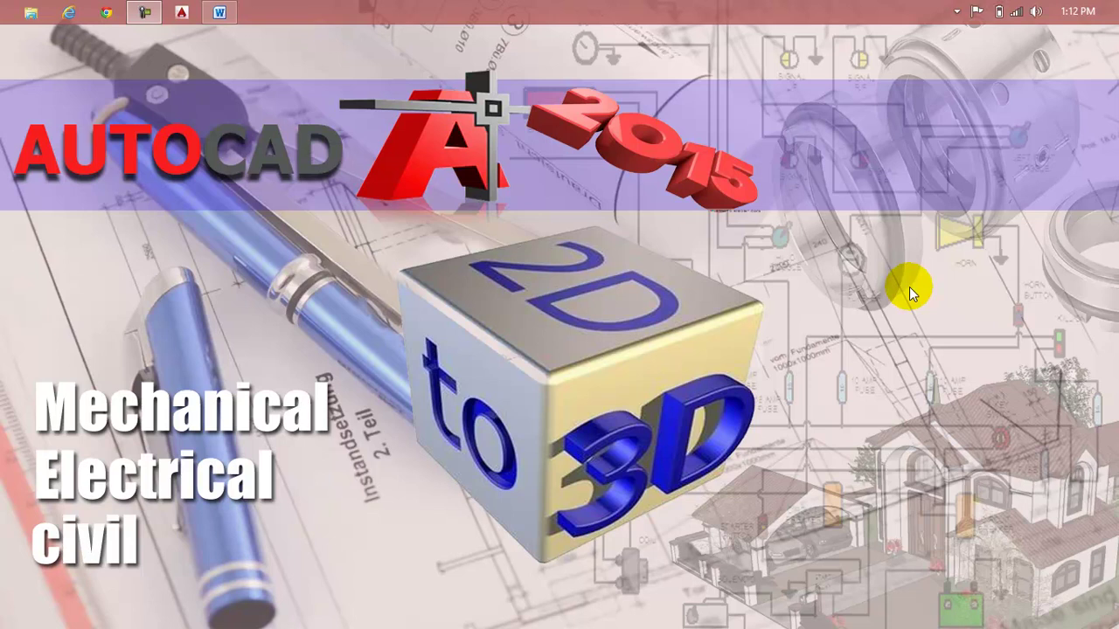
Review the Lesson 02 outline in Word, then close the document.
click(219, 12)
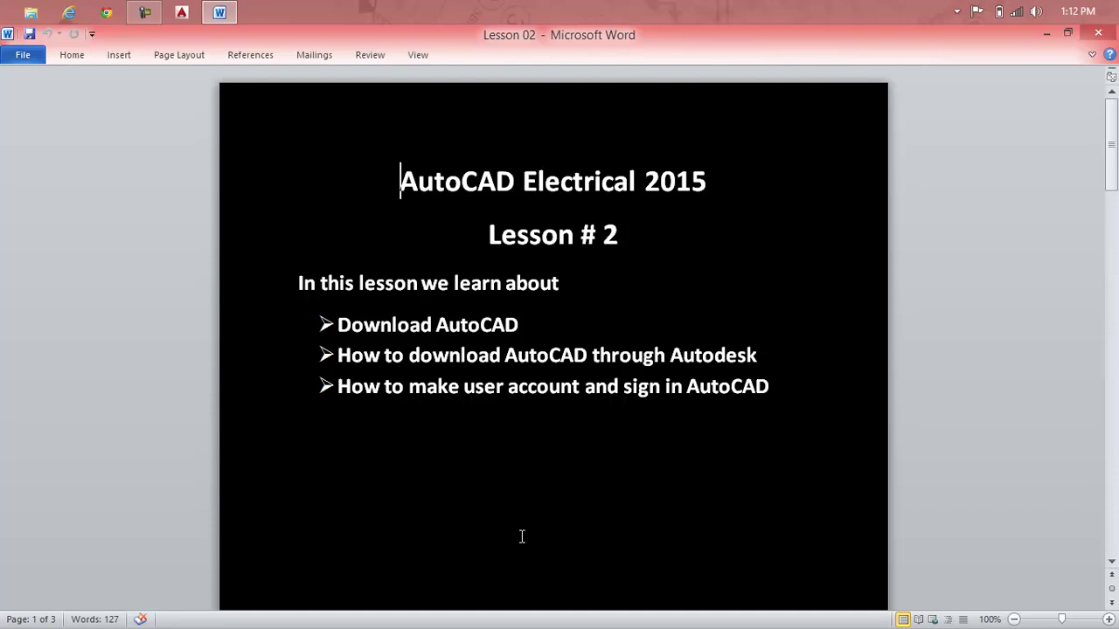
click(1099, 35)
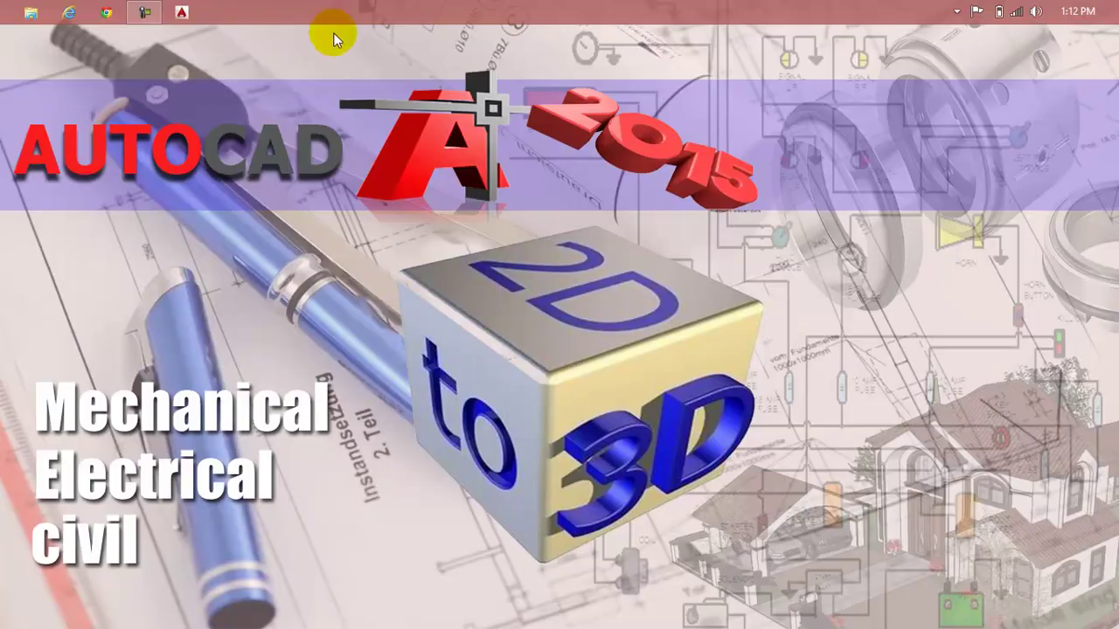
click(106, 13)
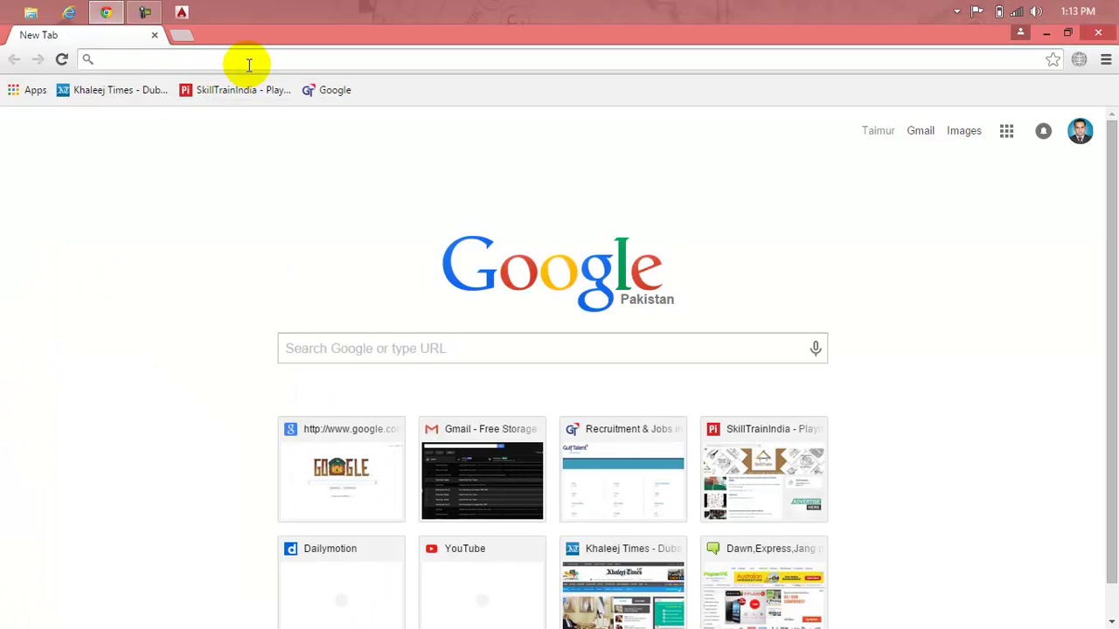
text(auto)
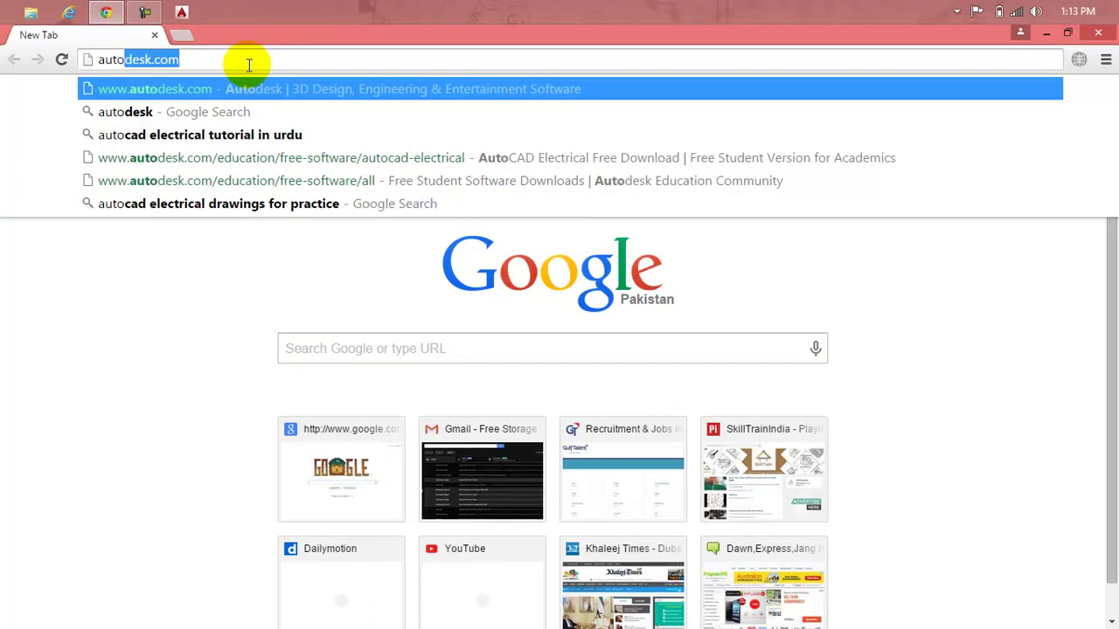
text(desk)
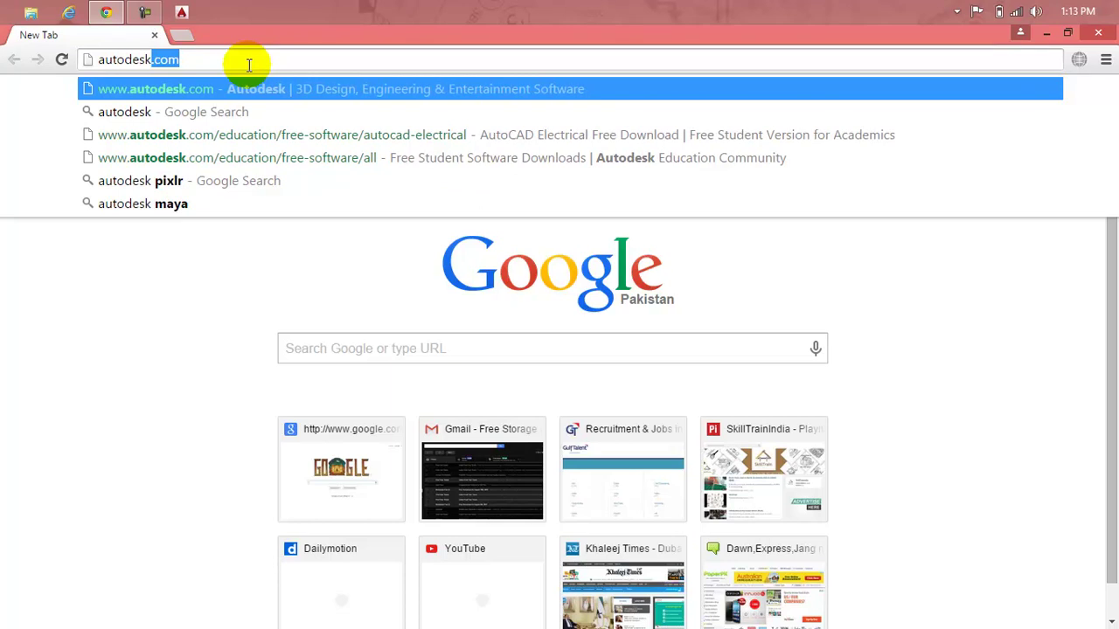
key(Return)
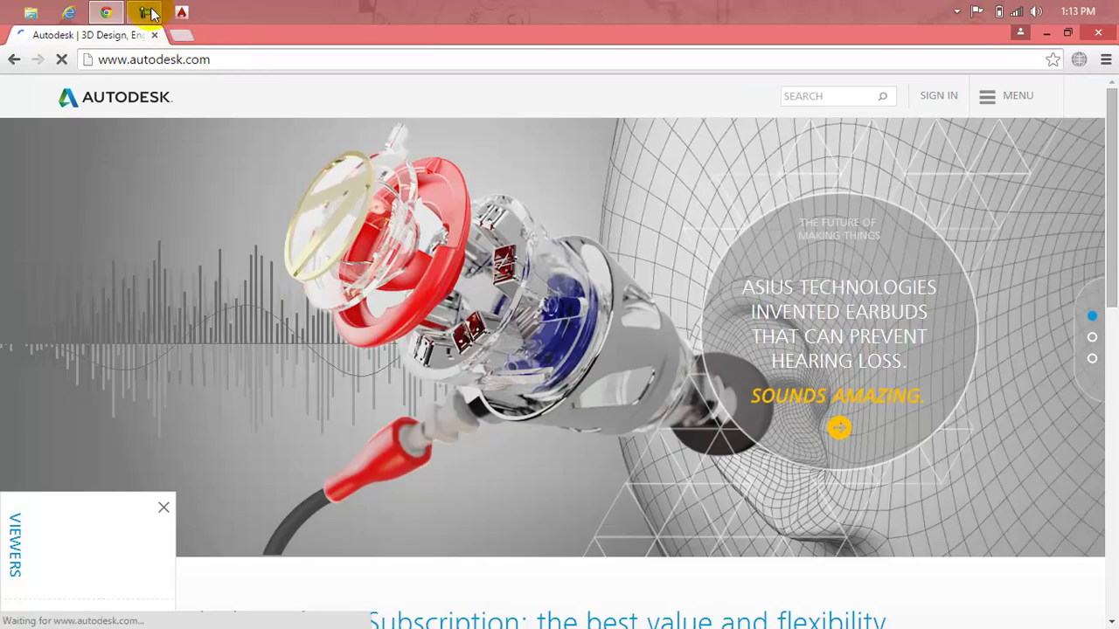
click(150, 12)
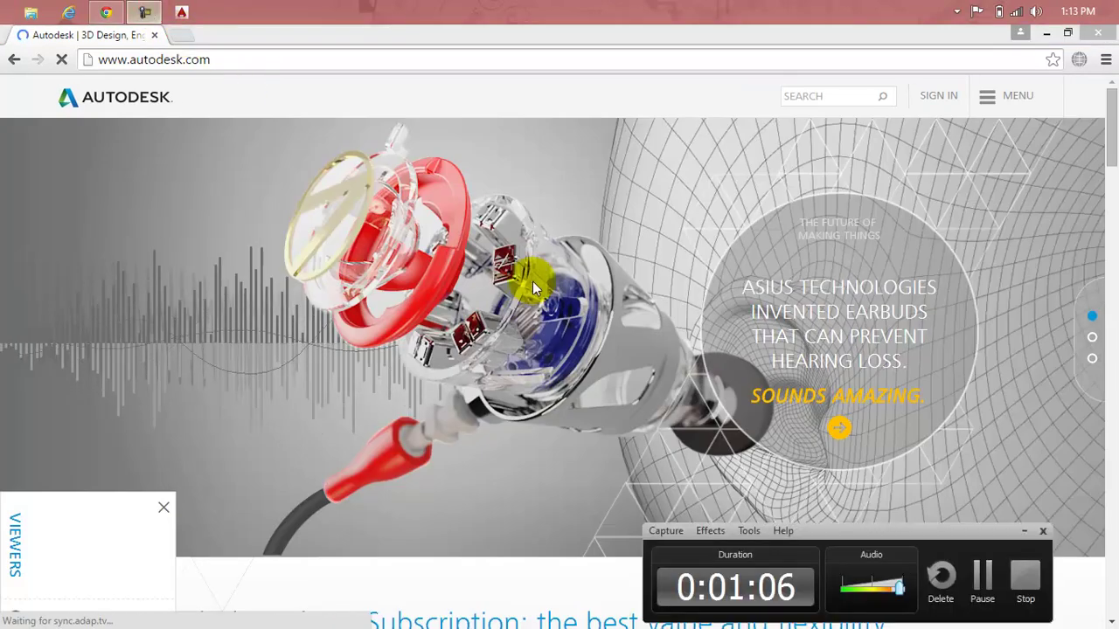
Go through the site menu's Downloads section to the Free student software page.
click(981, 577)
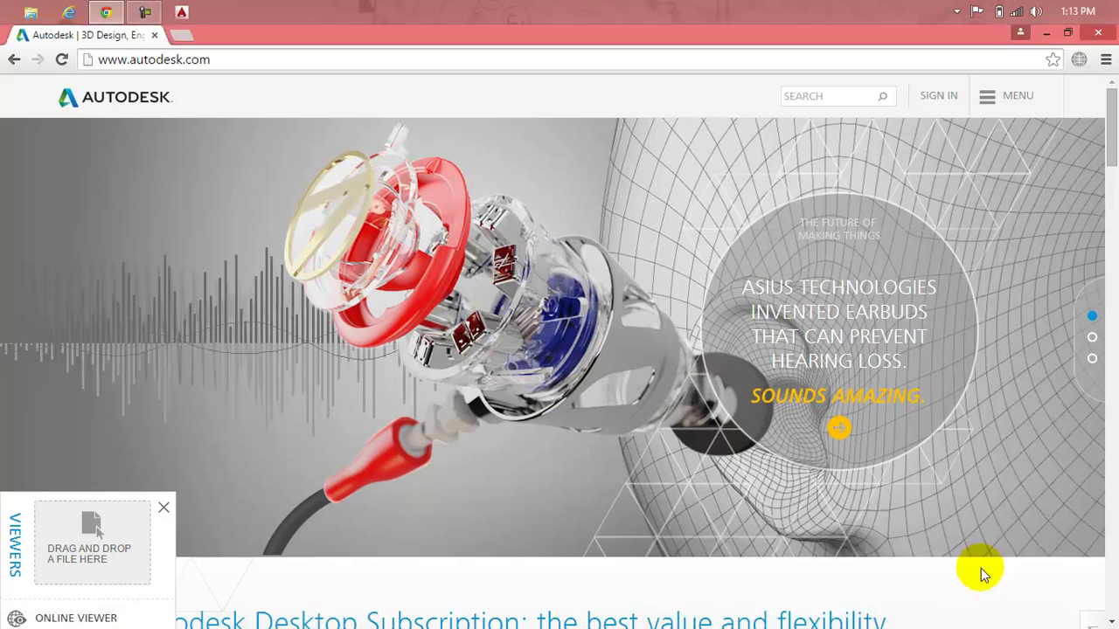
click(1014, 106)
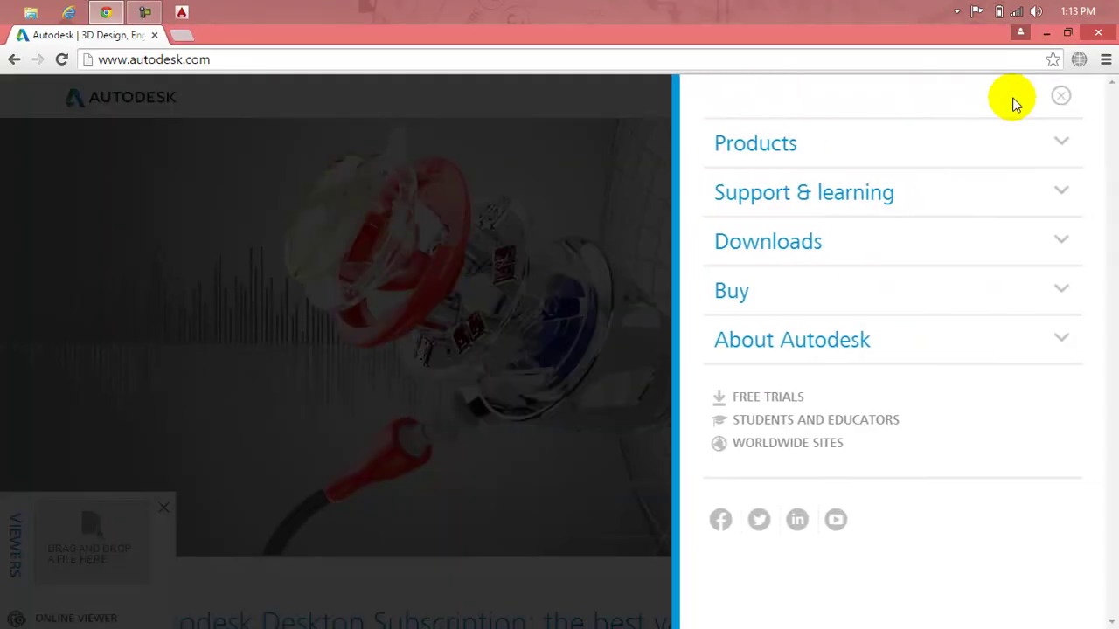
click(857, 248)
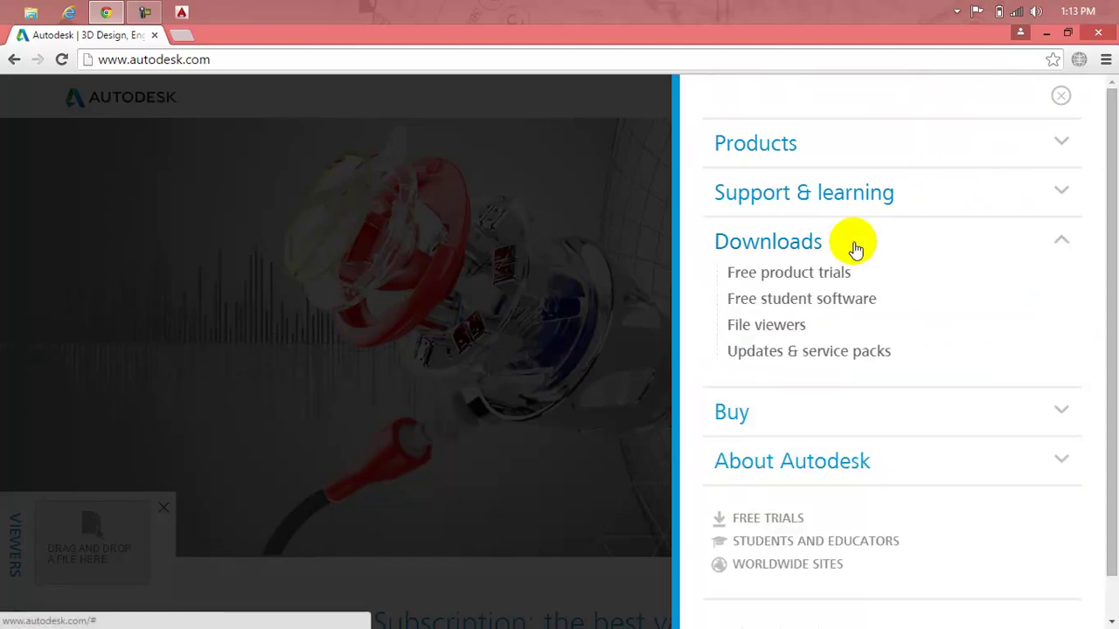
click(845, 306)
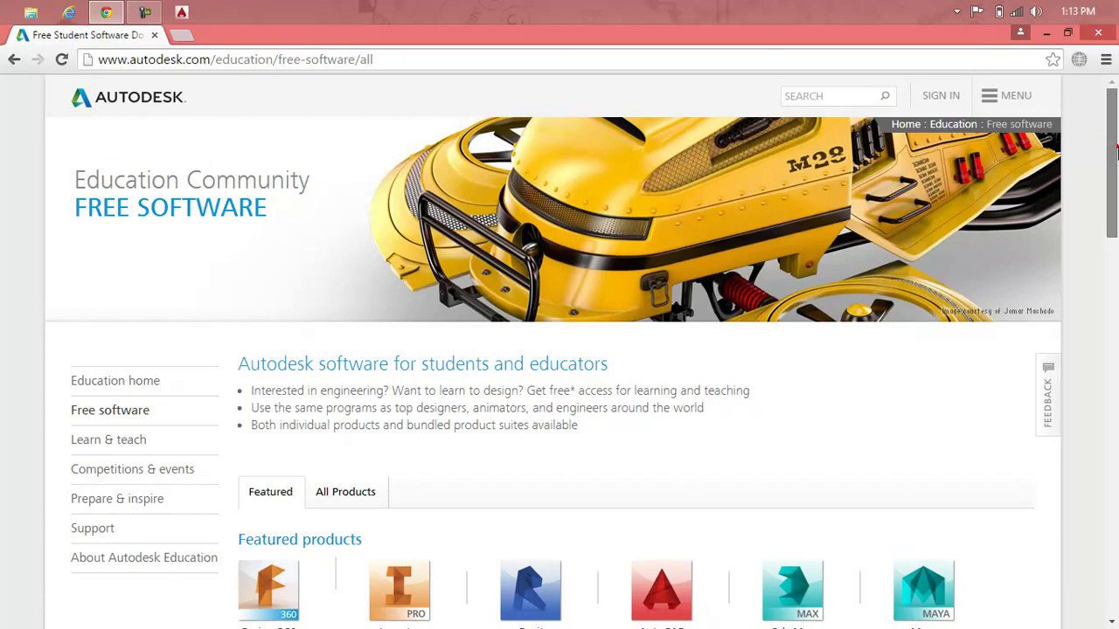
Pick AutoCAD Electrical under All Products and scroll to its free 3-year license steps.
drag(1112, 153, 1108, 245)
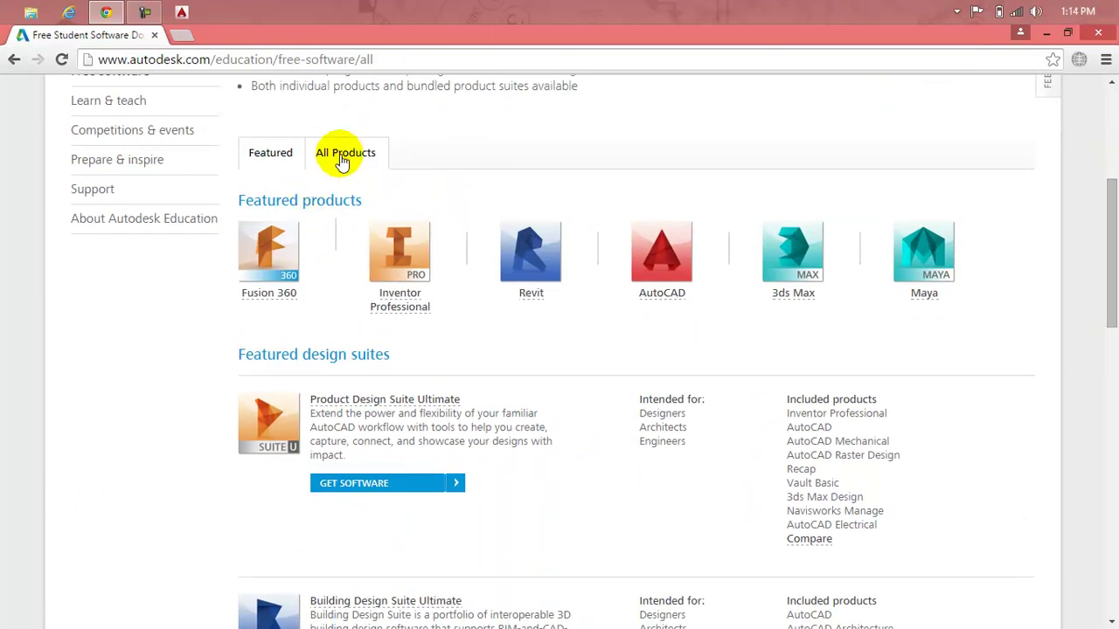
click(342, 157)
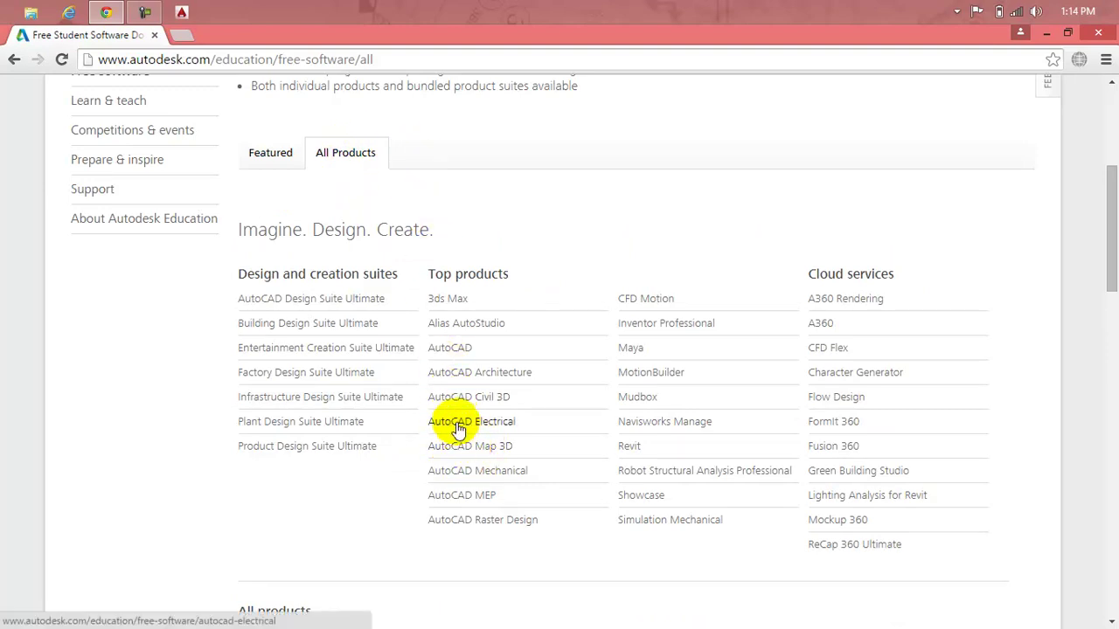
click(456, 428)
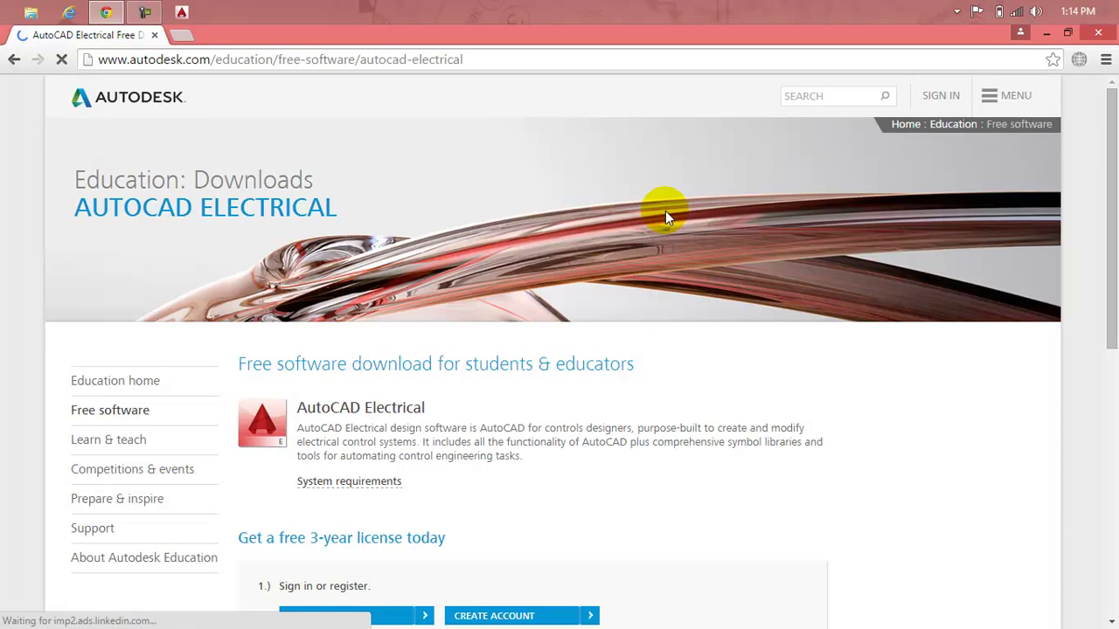
drag(1111, 205, 1115, 364)
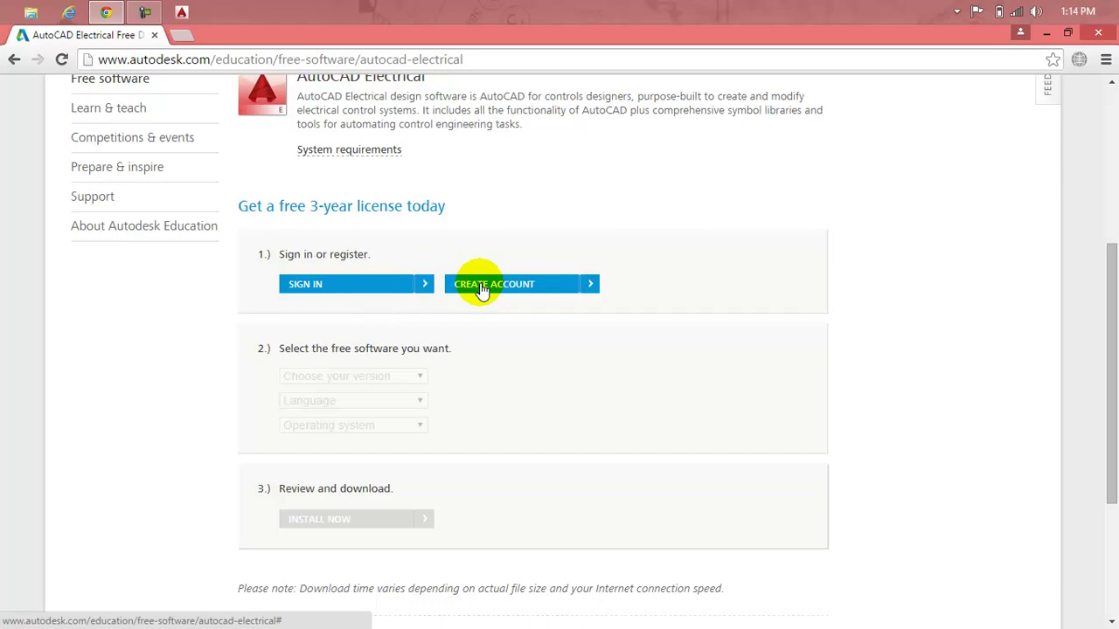
Start creating a new Autodesk account and set the country to Pakistan.
click(481, 287)
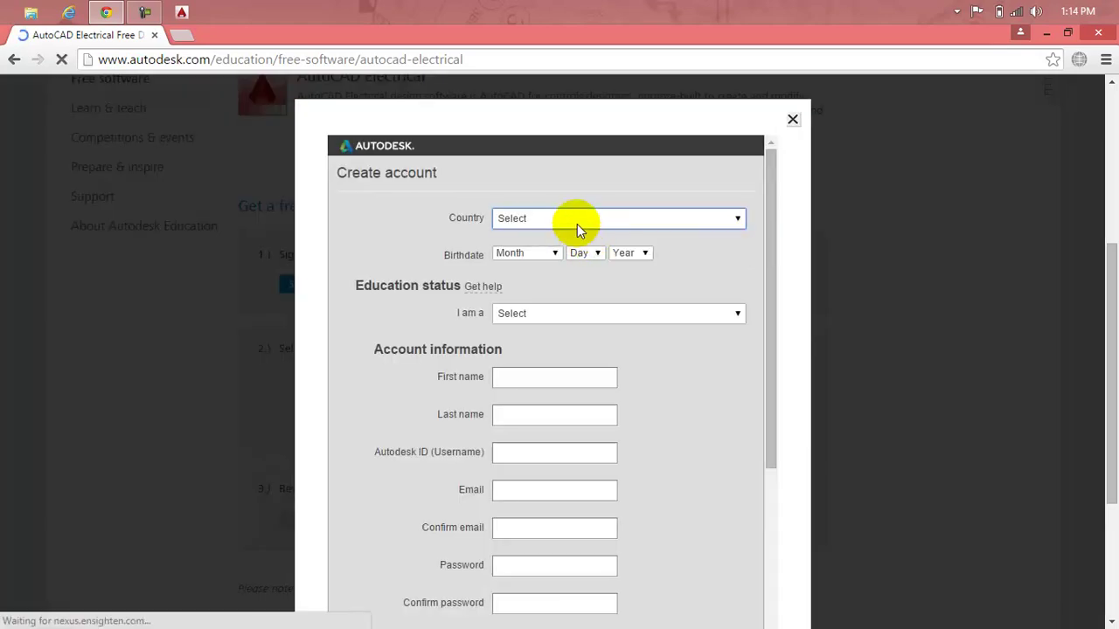
click(577, 223)
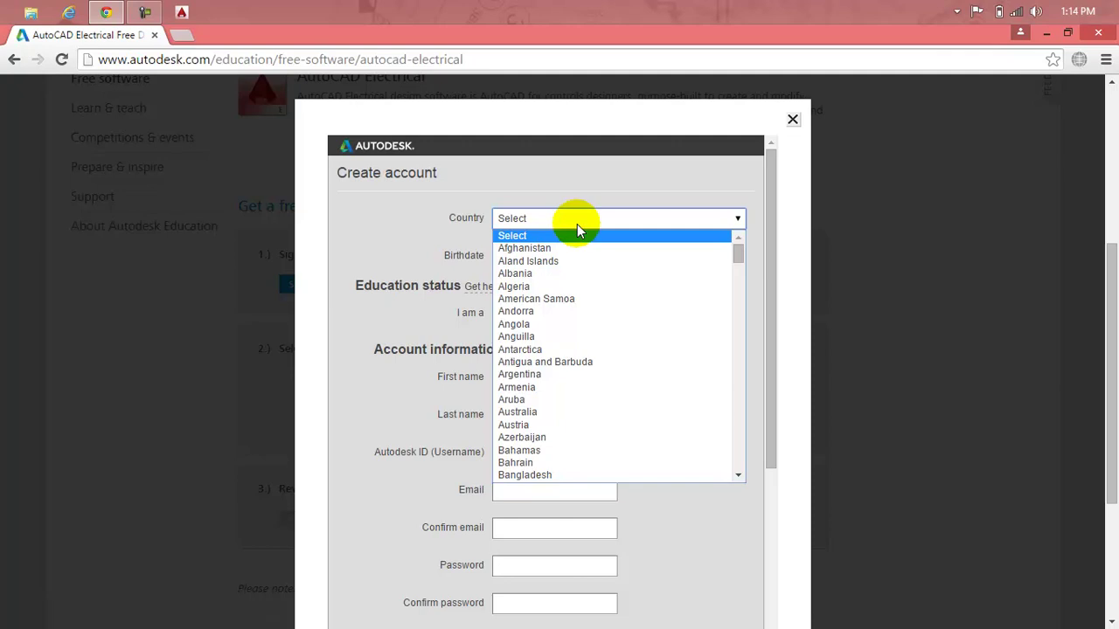
key(p)
key(Return)
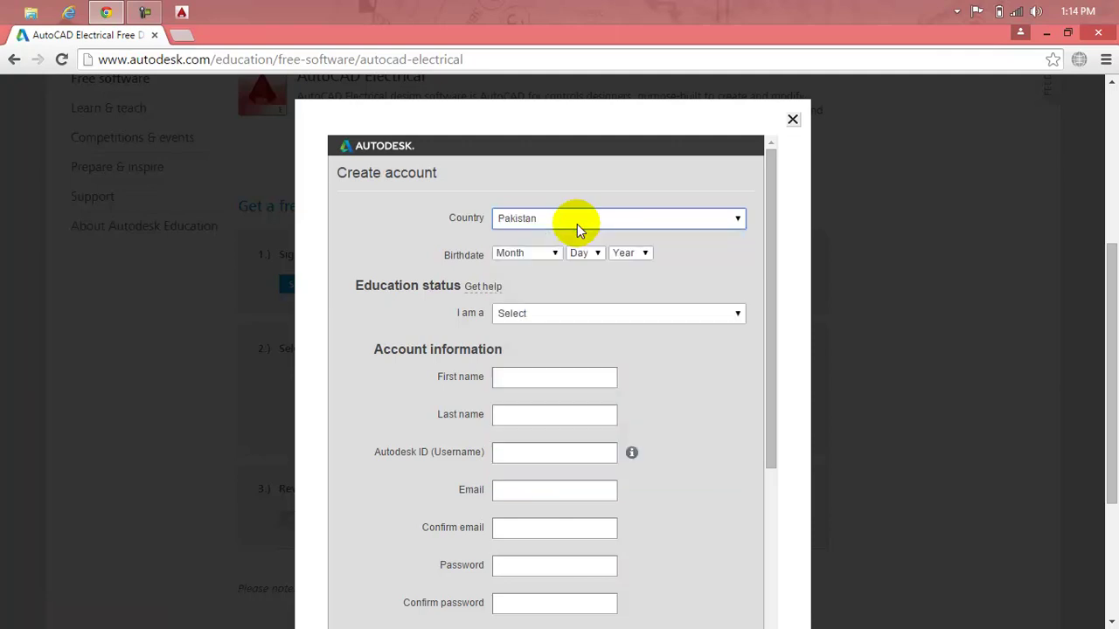
Fill in the birth month, day and year, then correct the month and day.
click(553, 255)
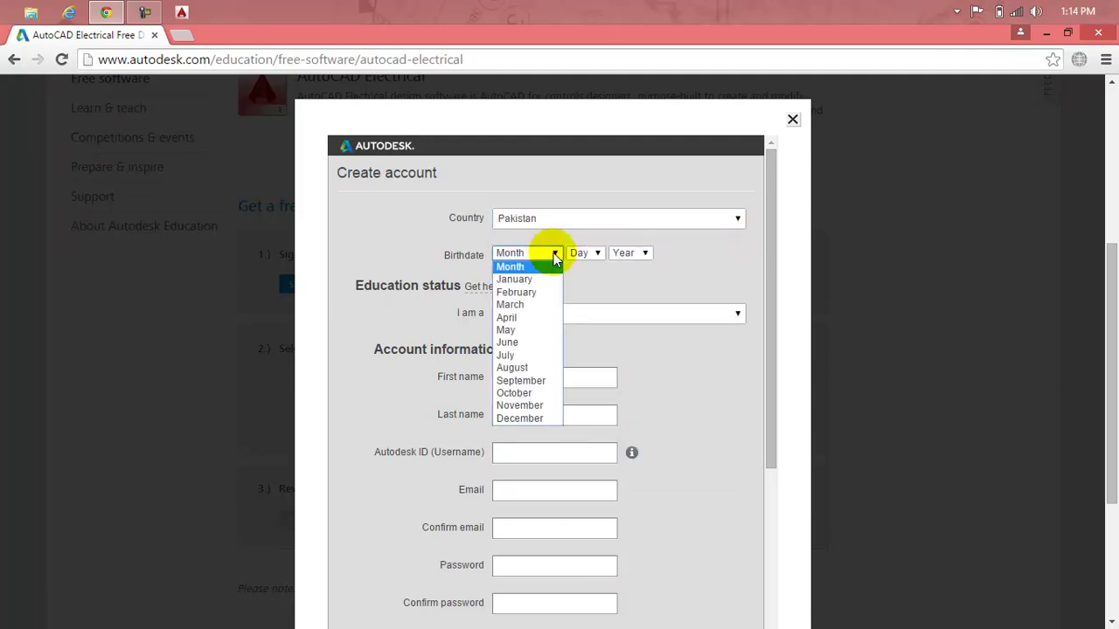
click(531, 329)
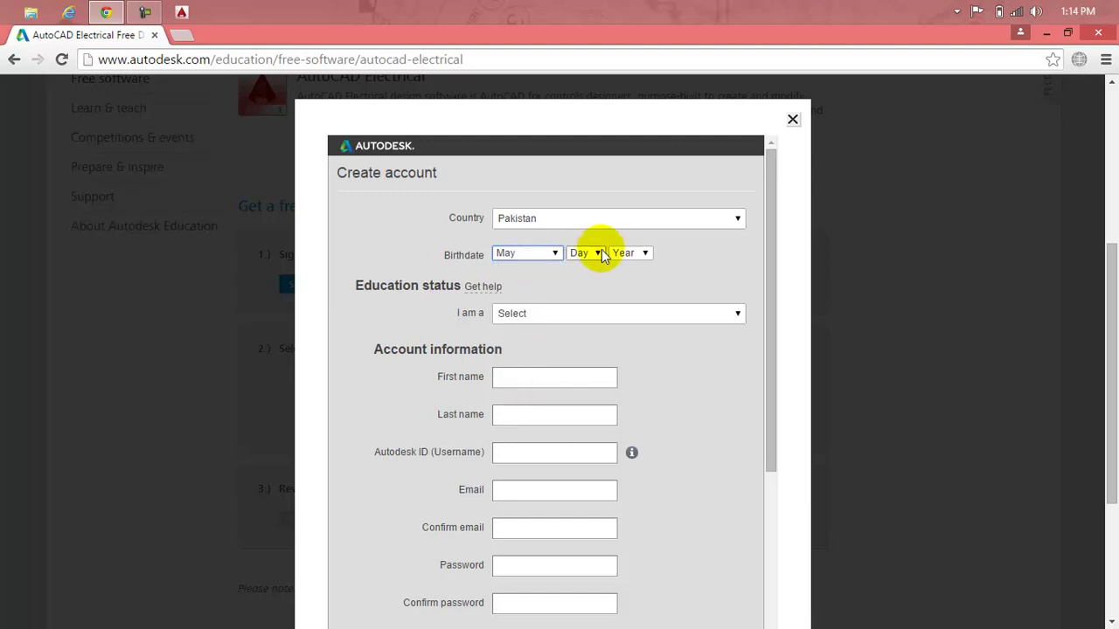
click(600, 256)
click(579, 368)
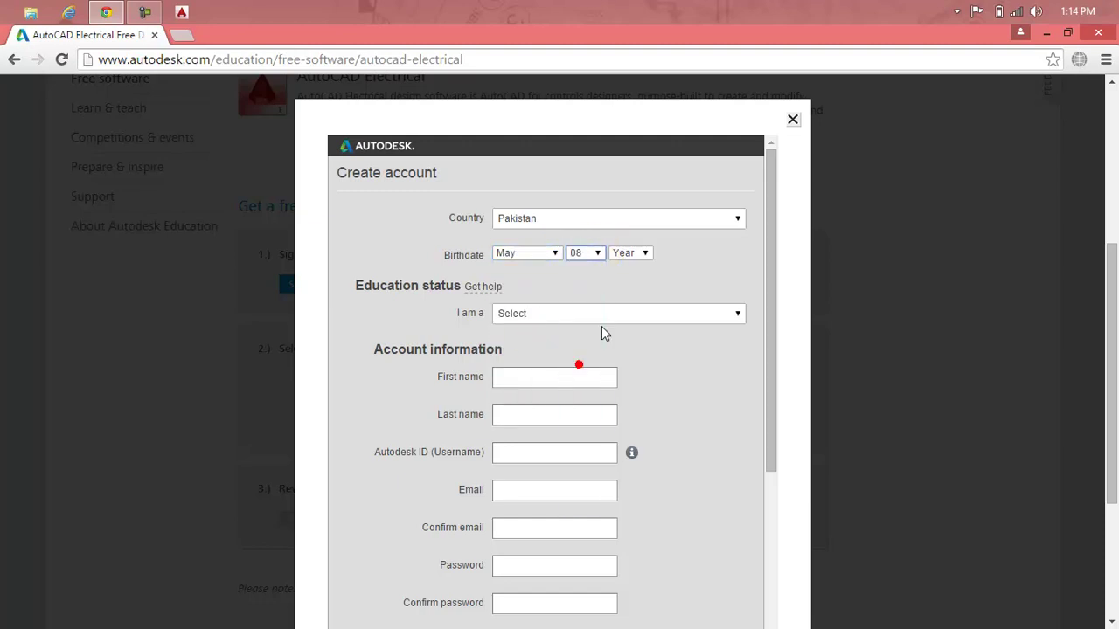
click(645, 254)
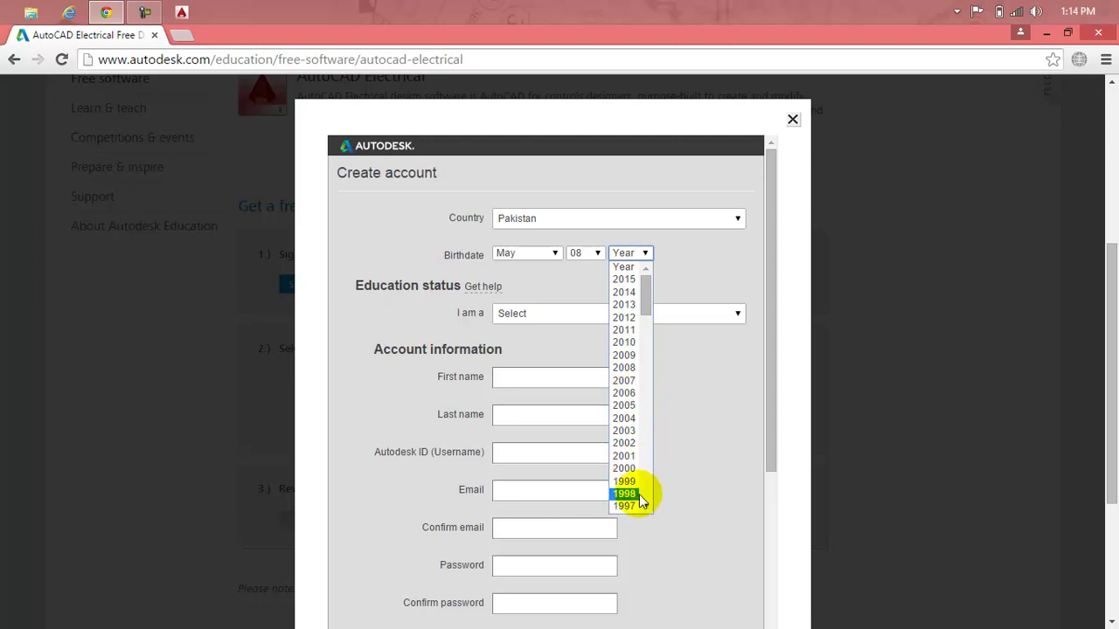
scroll(646, 506, down, 4)
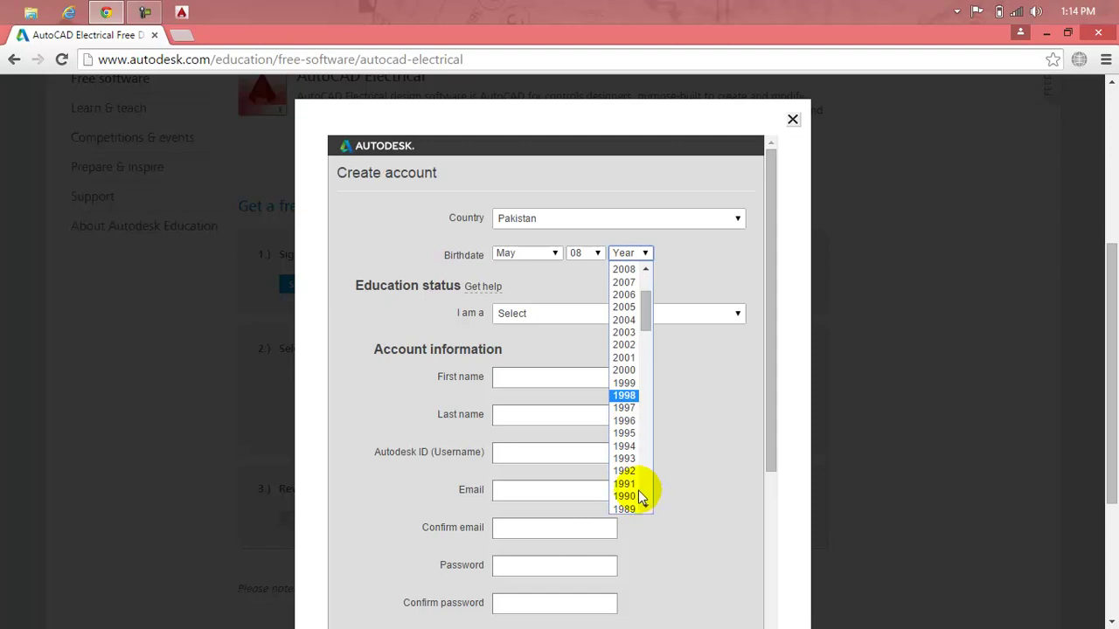
click(631, 495)
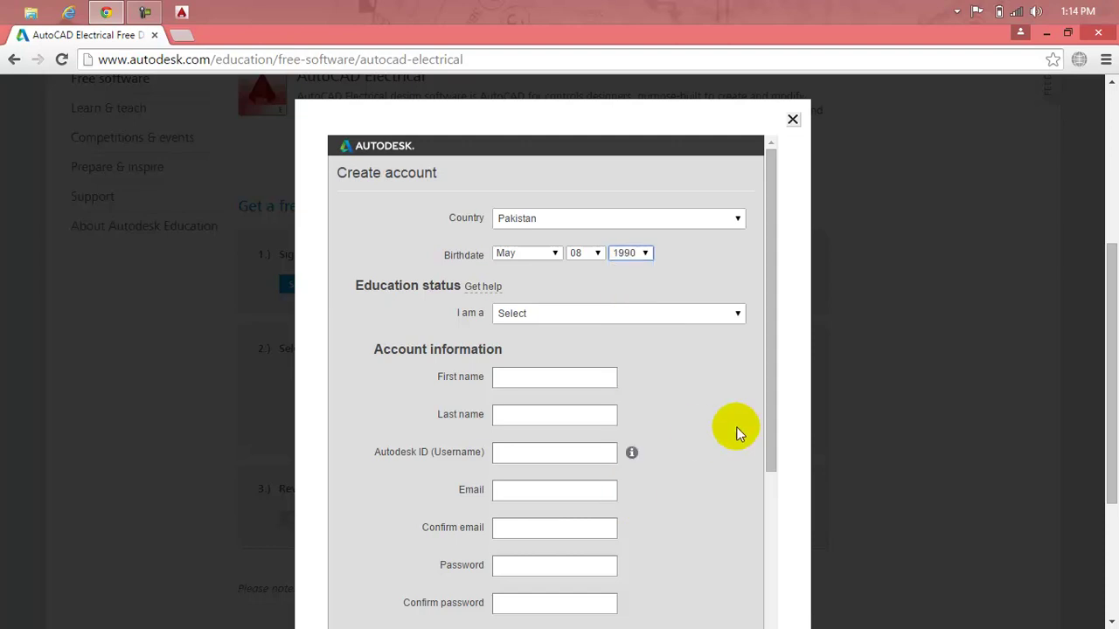
click(535, 254)
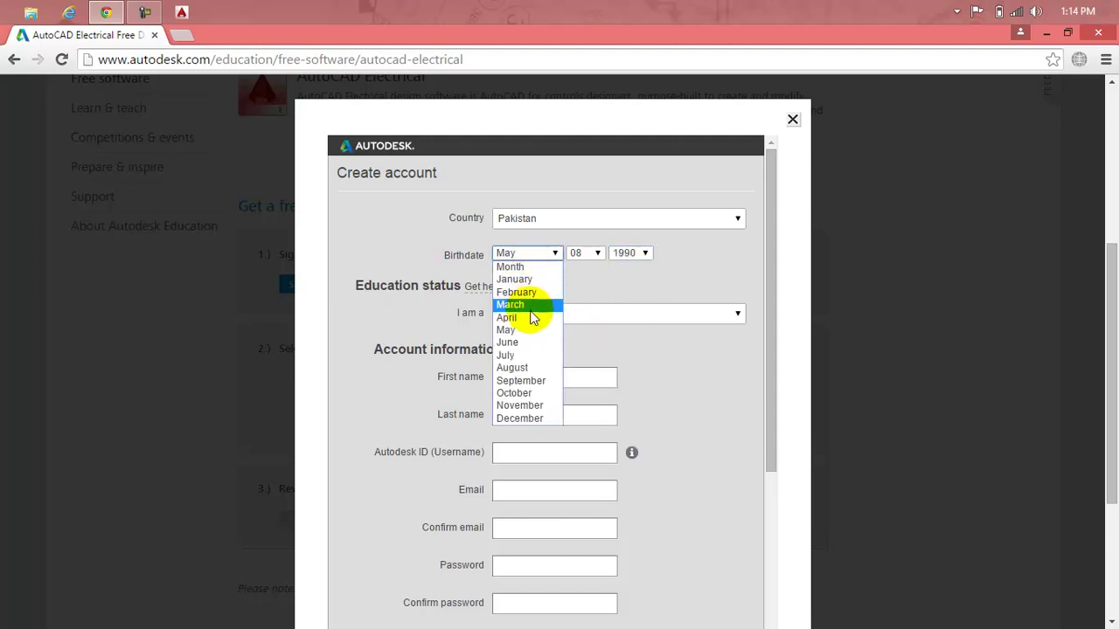
click(532, 317)
click(583, 256)
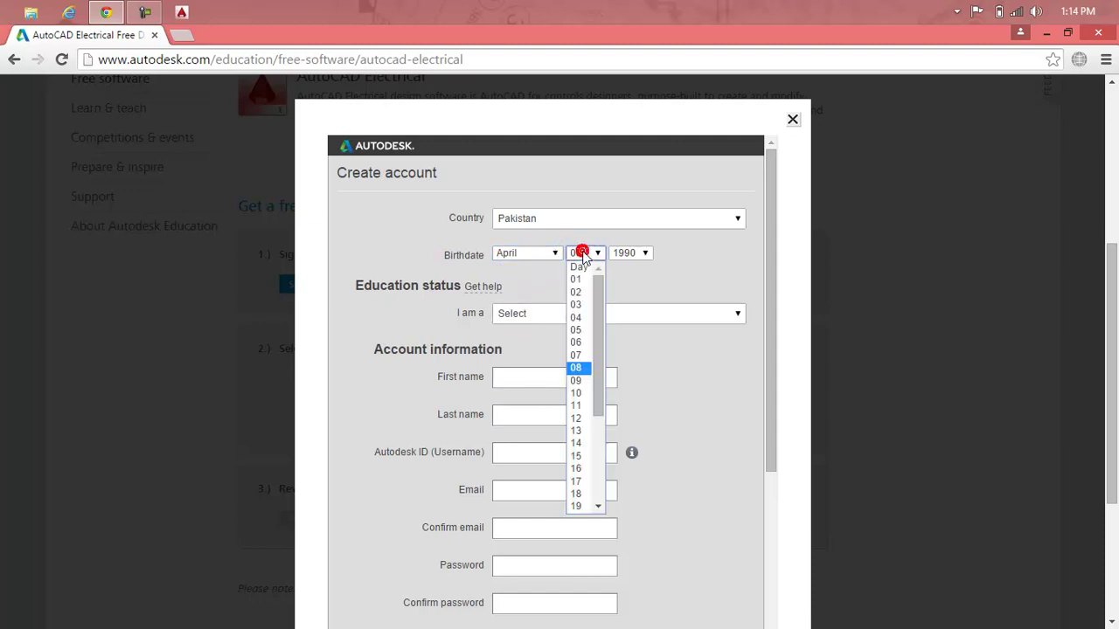
click(598, 506)
click(576, 486)
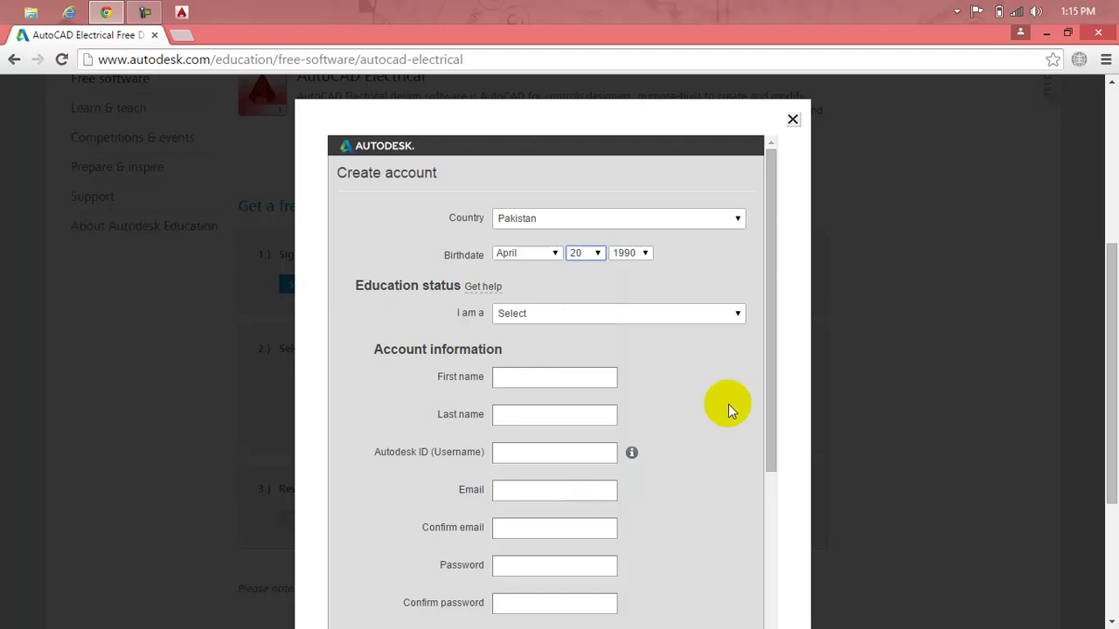
Choose Student and College/University, then move into the school name and website fields.
click(655, 318)
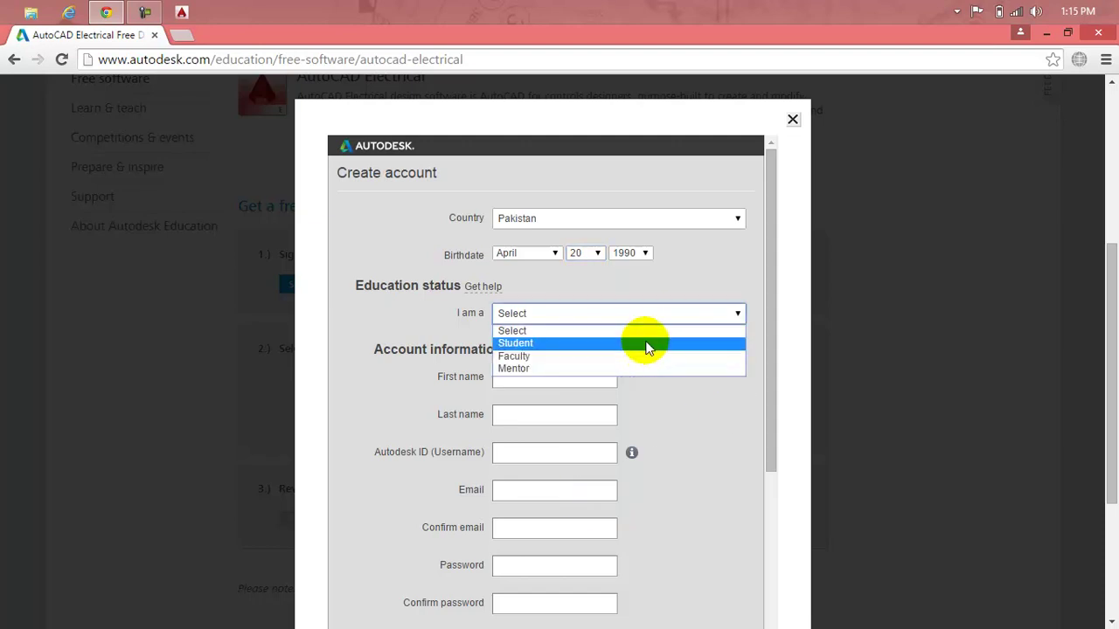
click(646, 345)
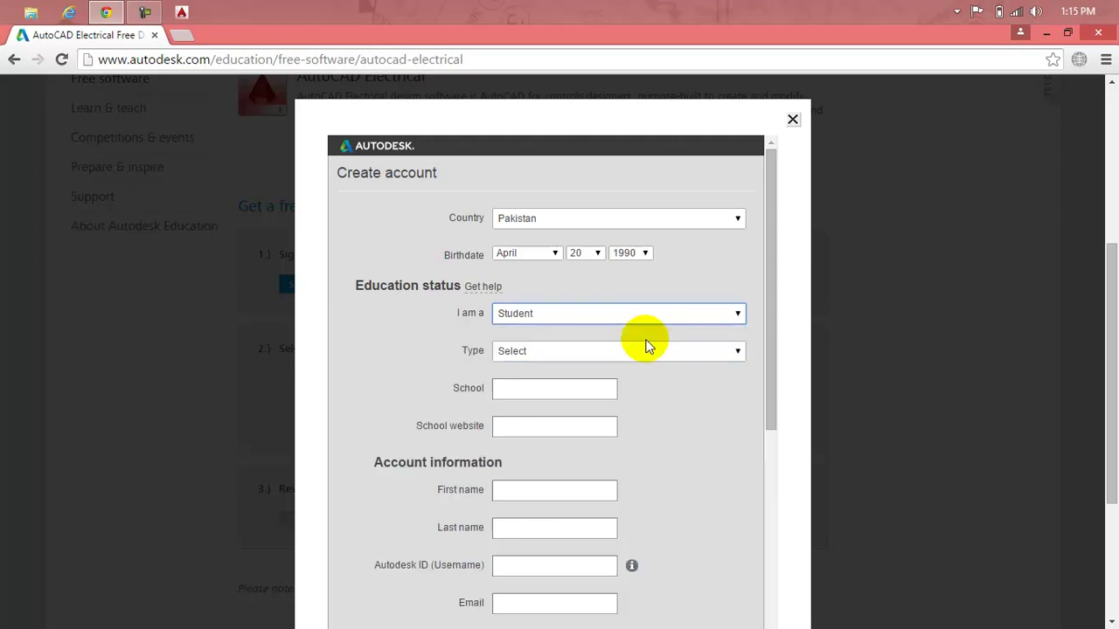
click(636, 354)
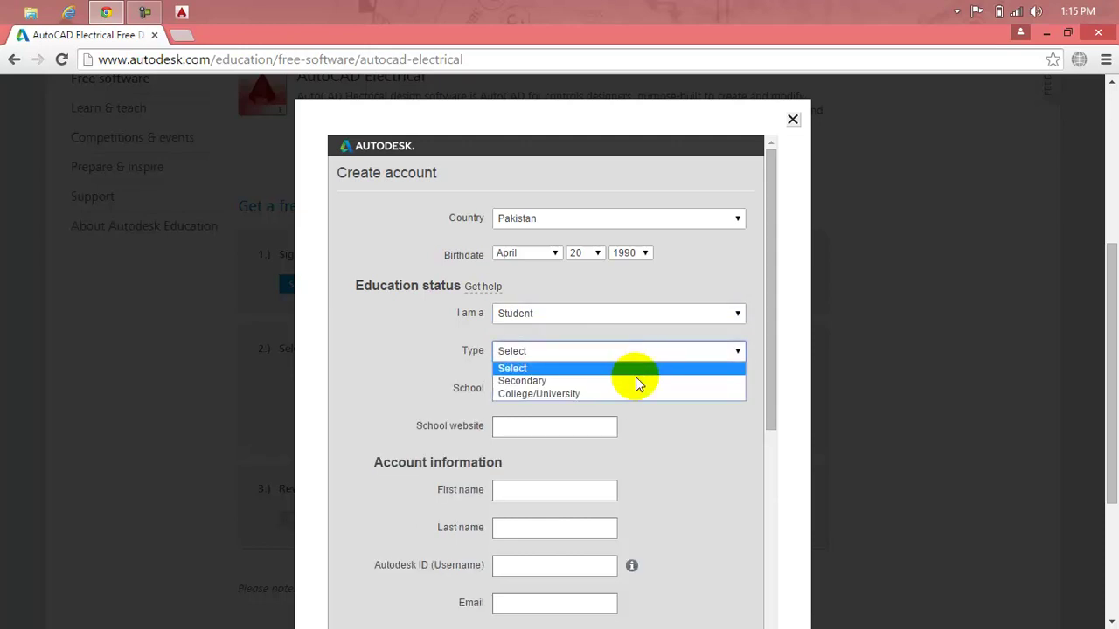
click(637, 394)
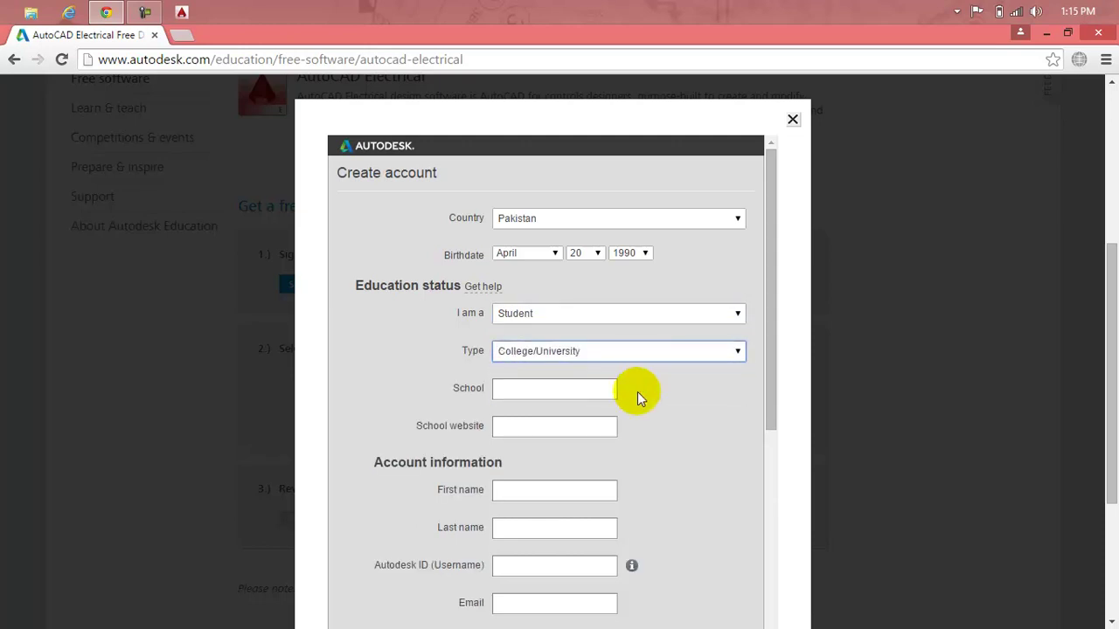
click(600, 391)
click(589, 428)
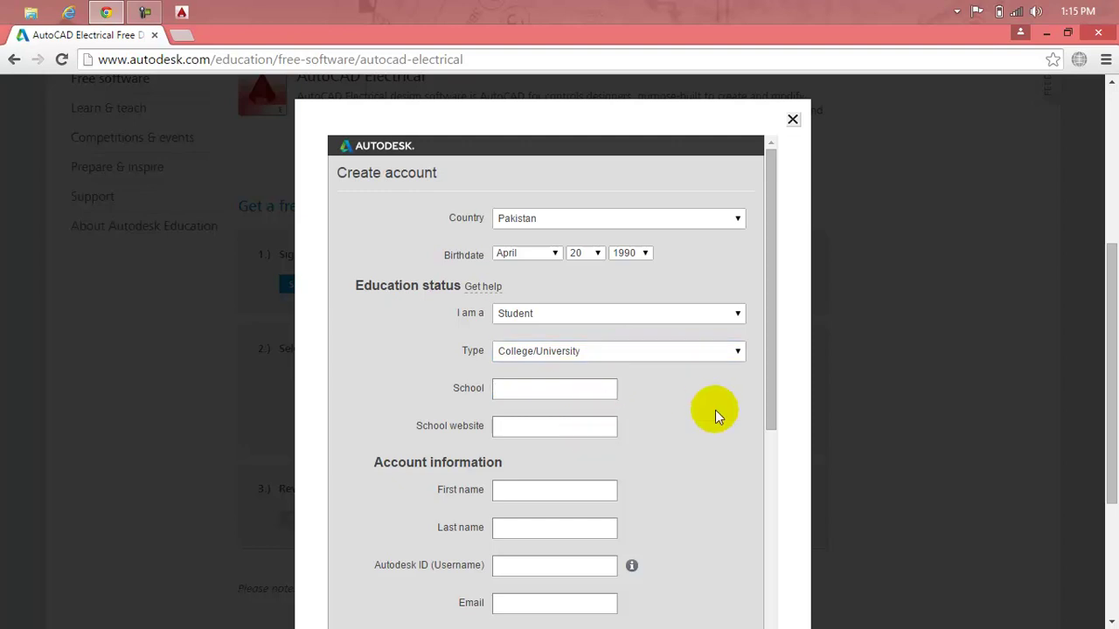
Step through the first name, Autodesk ID, email and password fields of the form.
drag(774, 383, 782, 512)
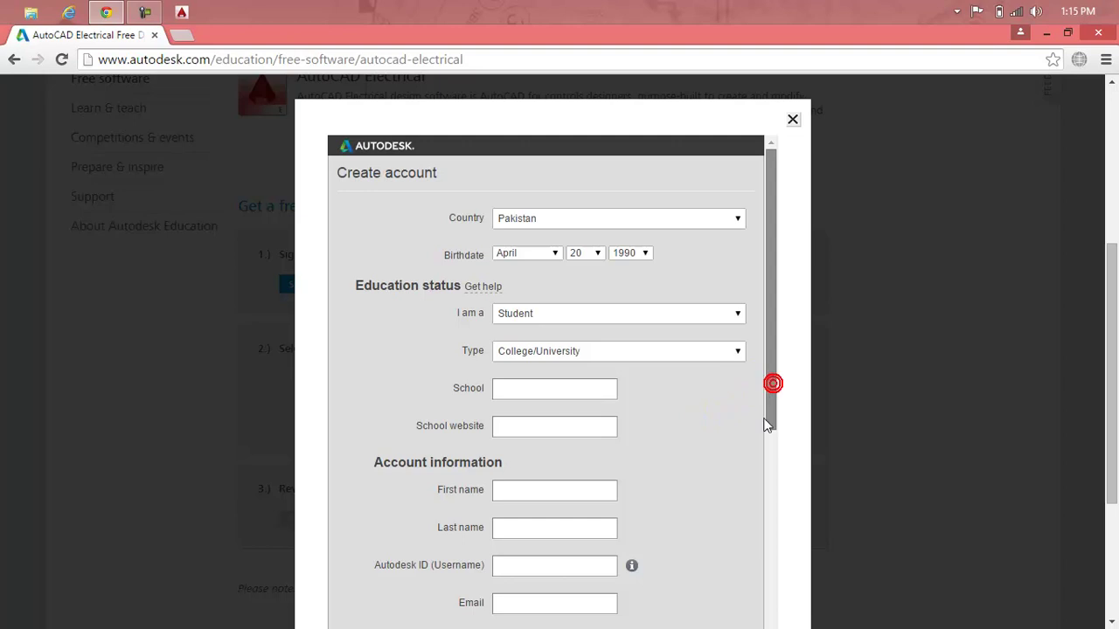
click(551, 263)
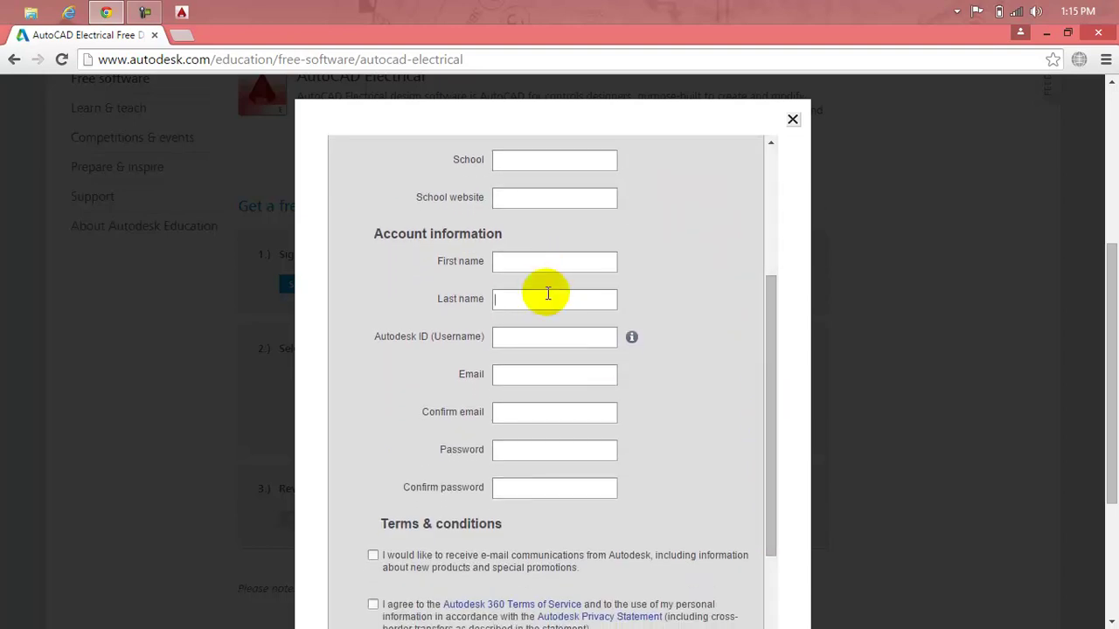
click(535, 337)
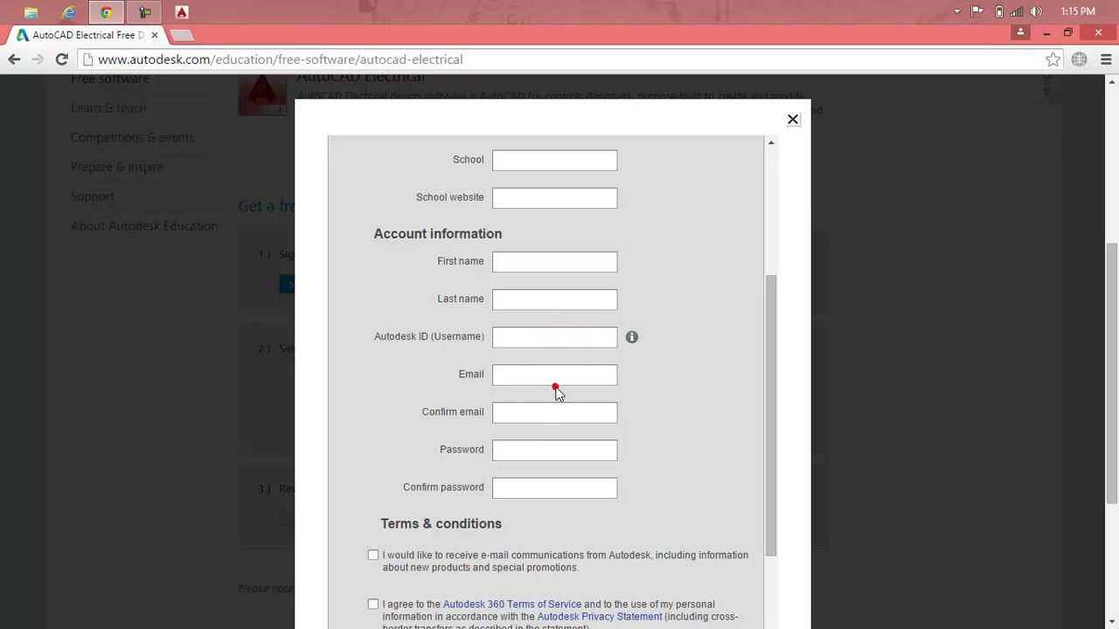
click(563, 375)
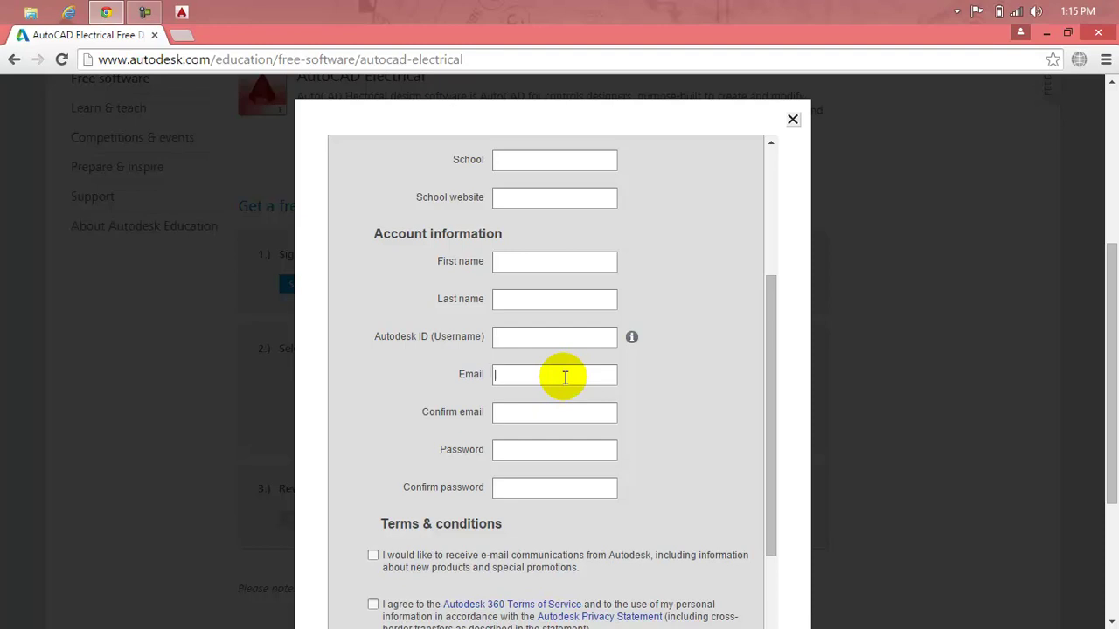
click(559, 412)
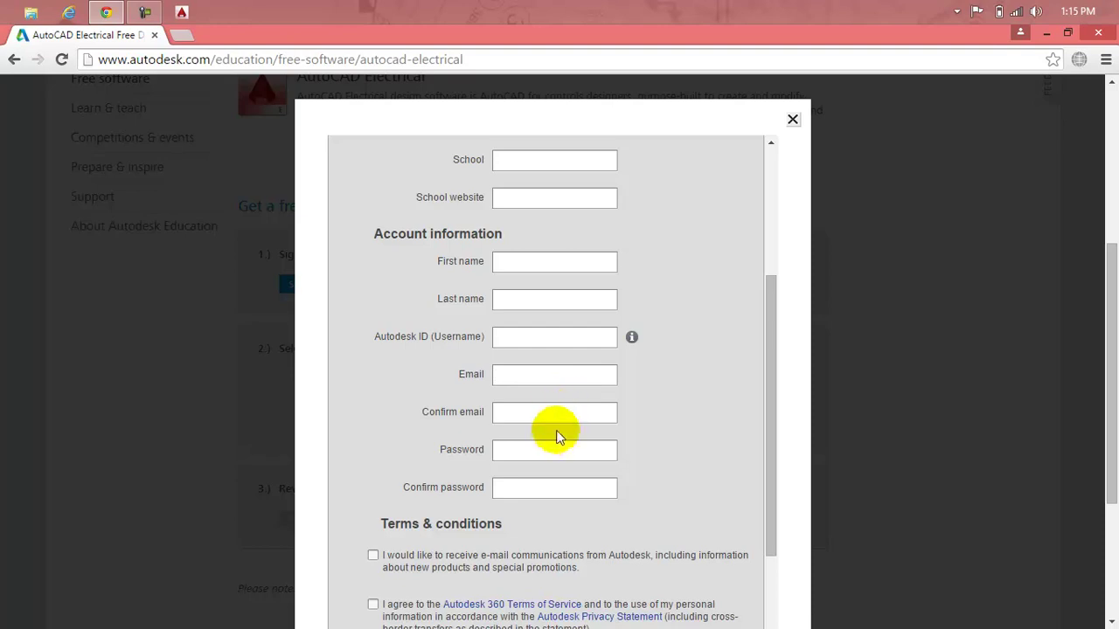
click(552, 440)
click(543, 493)
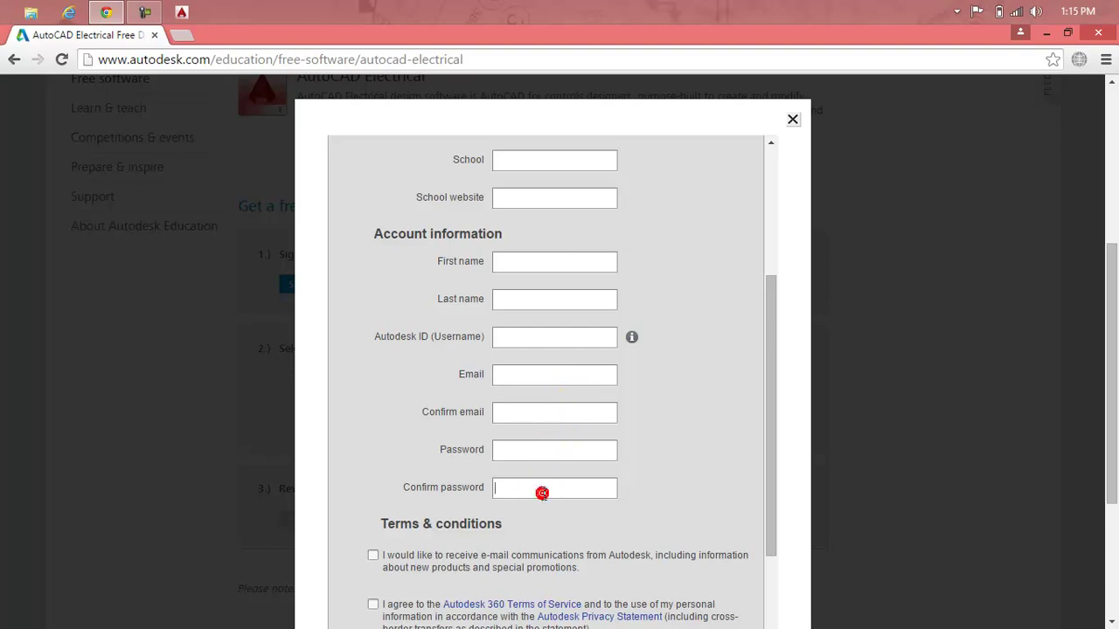
Tick the e-mail opt-in, Autodesk 360 Terms of Service and Terms of Use checkboxes.
drag(770, 359, 781, 474)
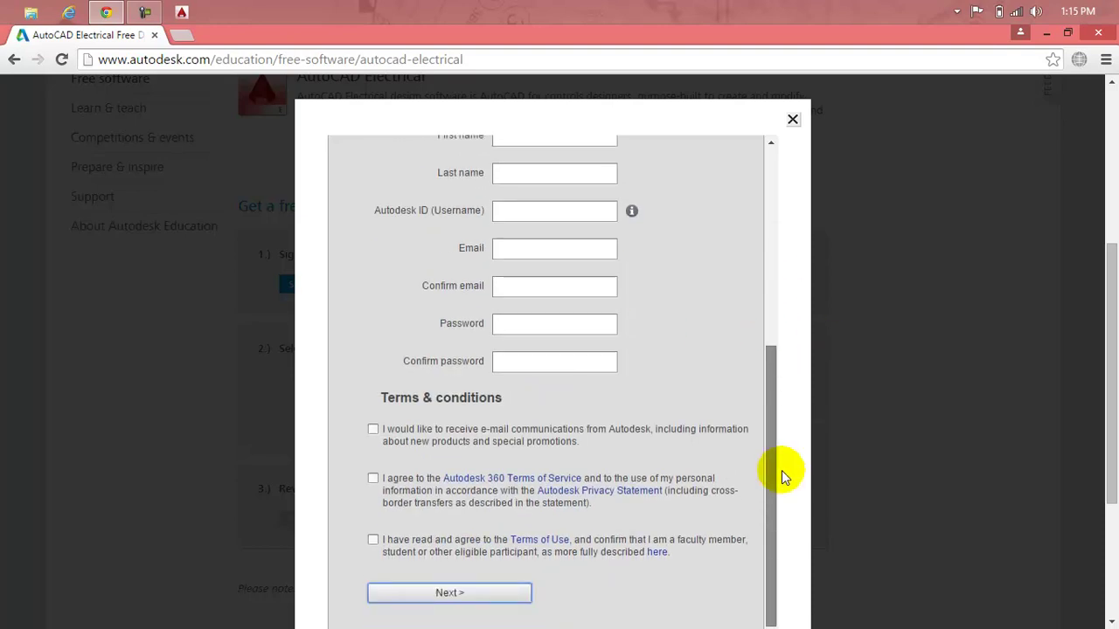
click(373, 430)
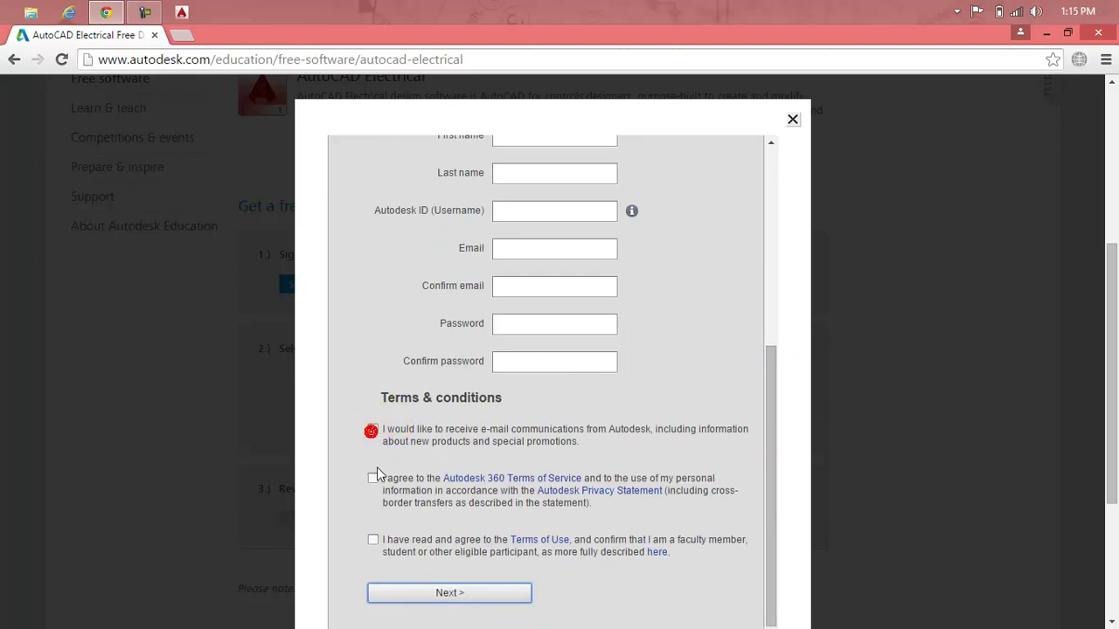
click(373, 478)
click(373, 546)
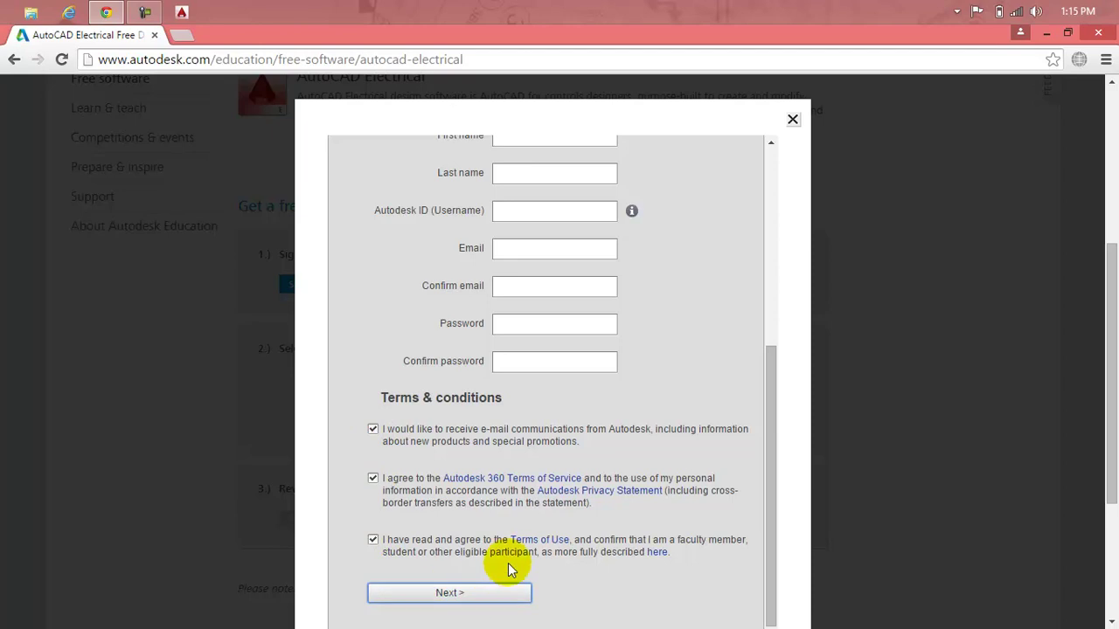
drag(771, 422, 769, 352)
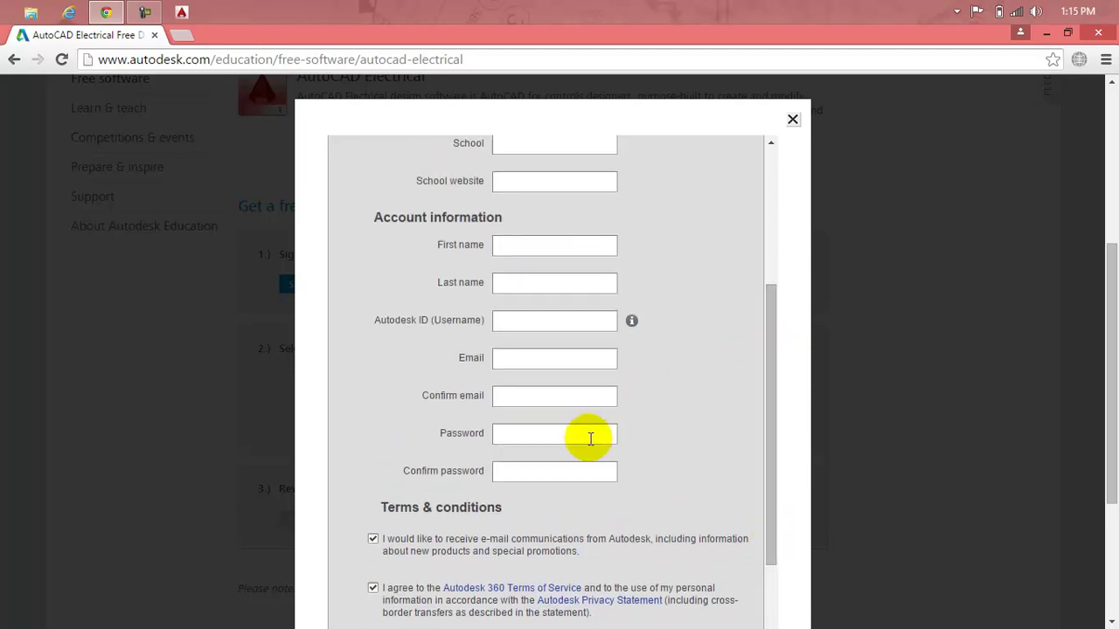
Open Gmail in a new tab, then return to the AutoCAD Electrical page.
click(179, 34)
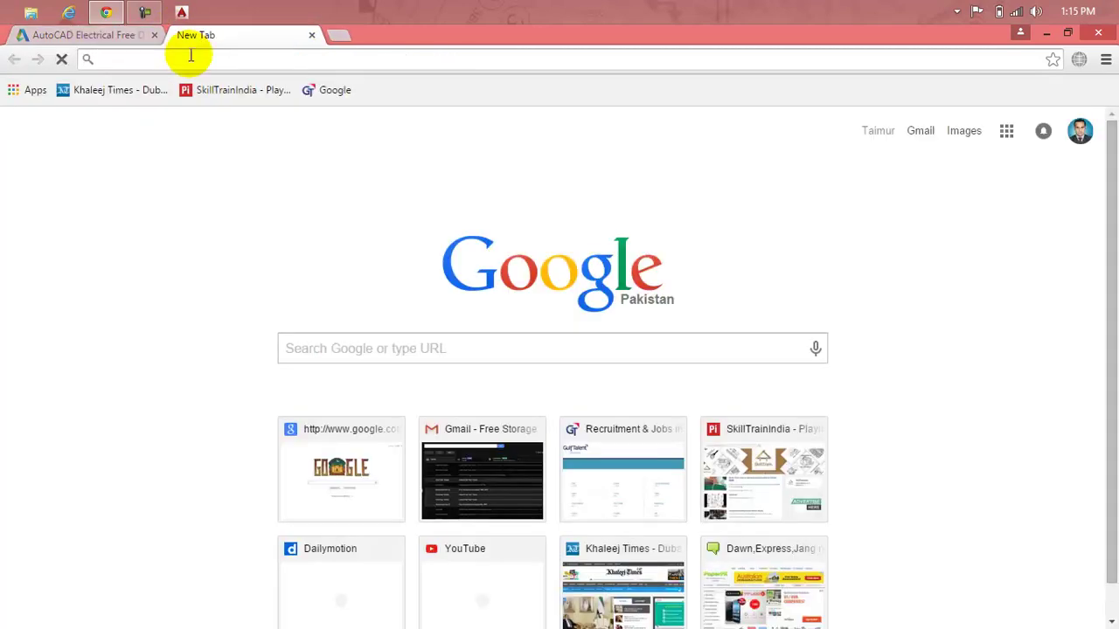
text(gmail.com)
key(Return)
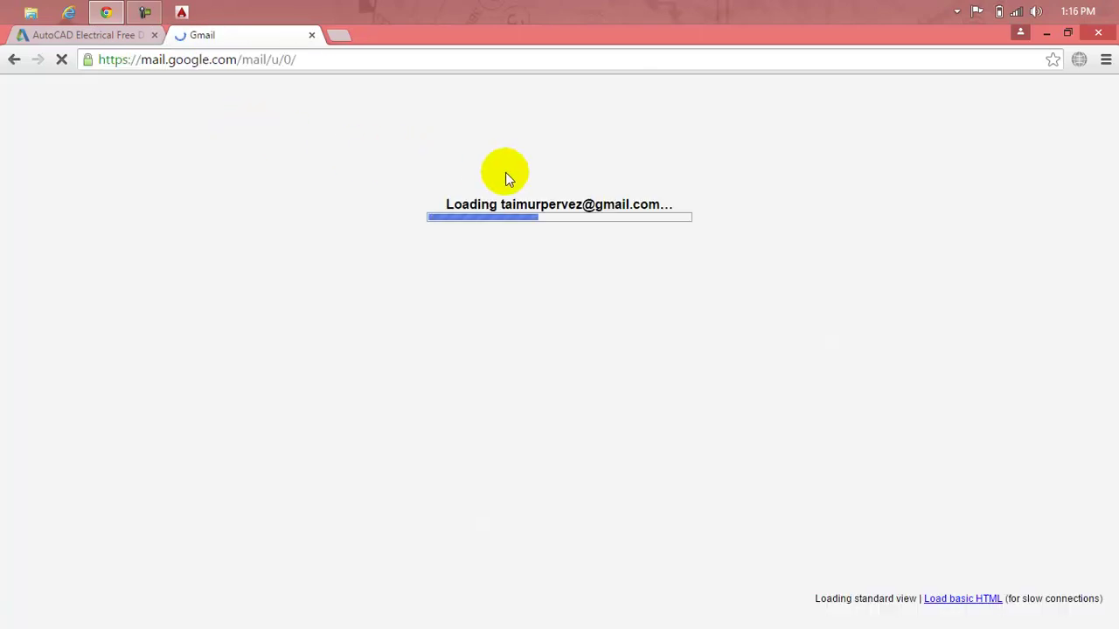
click(120, 35)
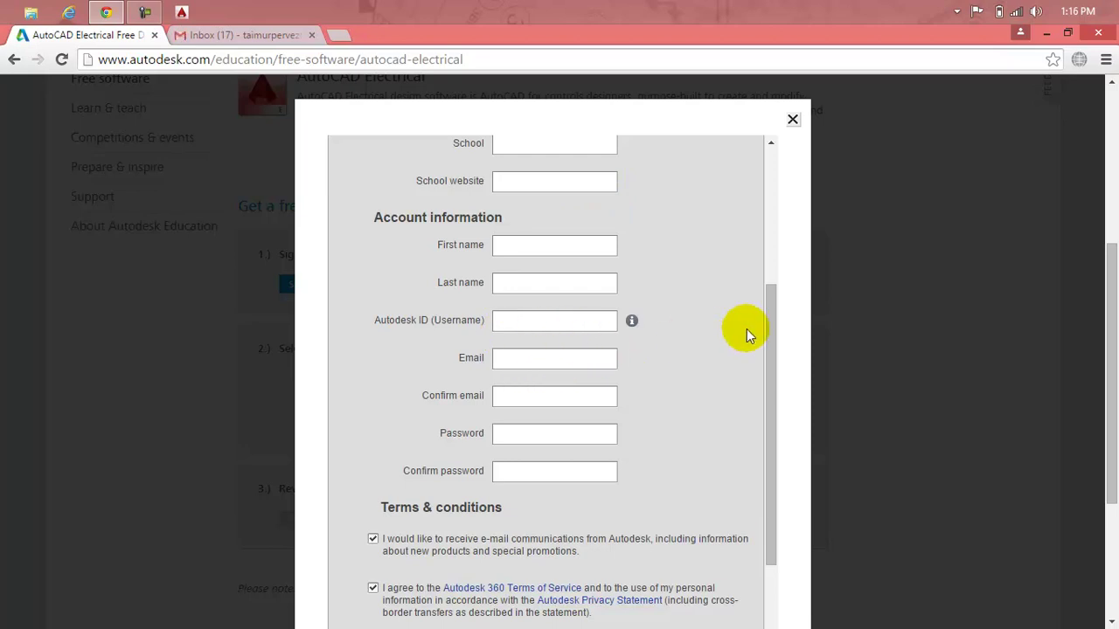
Submit the registration form with Next, then close the dialog.
mouse_move(772, 321)
mouse_down()
mouse_move(781, 227)
mouse_move(774, 489)
mouse_up()
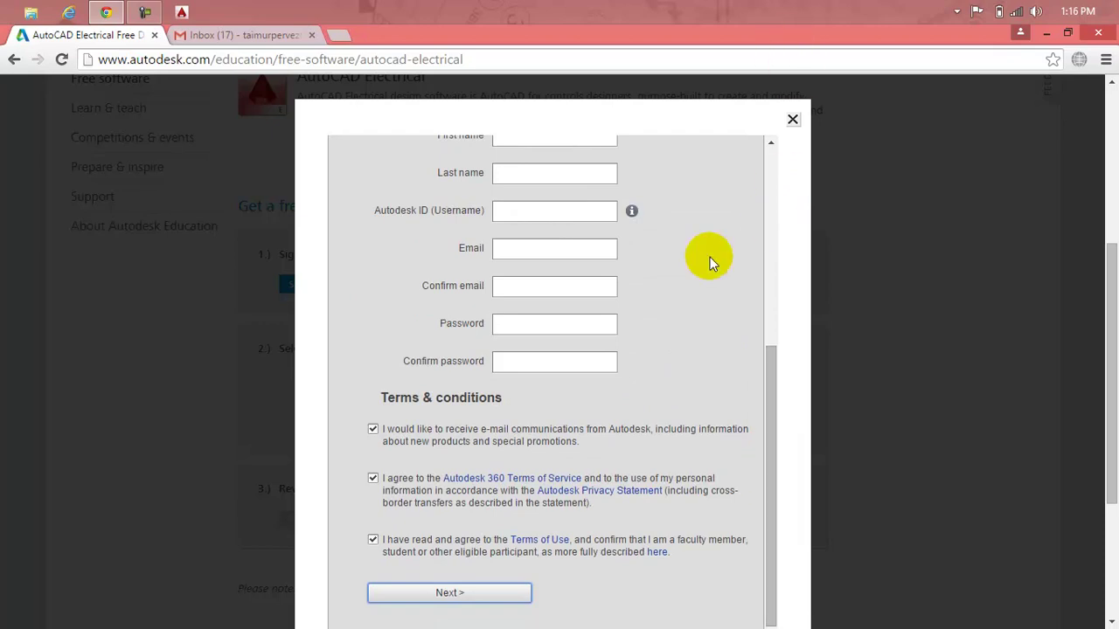
click(487, 594)
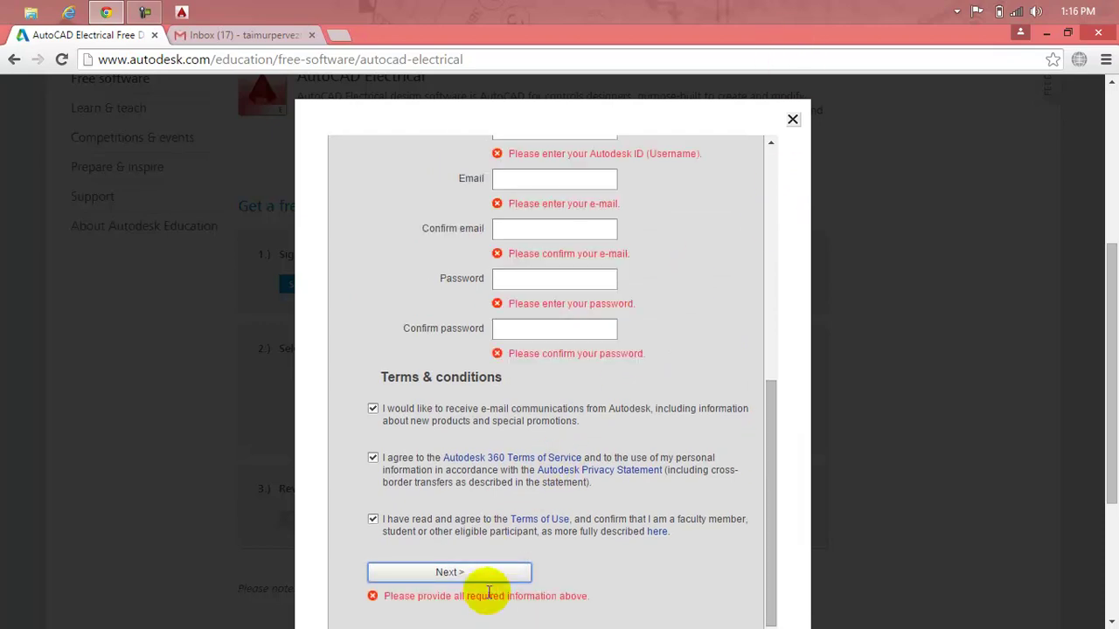
click(791, 122)
Sign in with the saved Autodesk ID, clearing the stored password and ticking Keep me signed in.
click(371, 285)
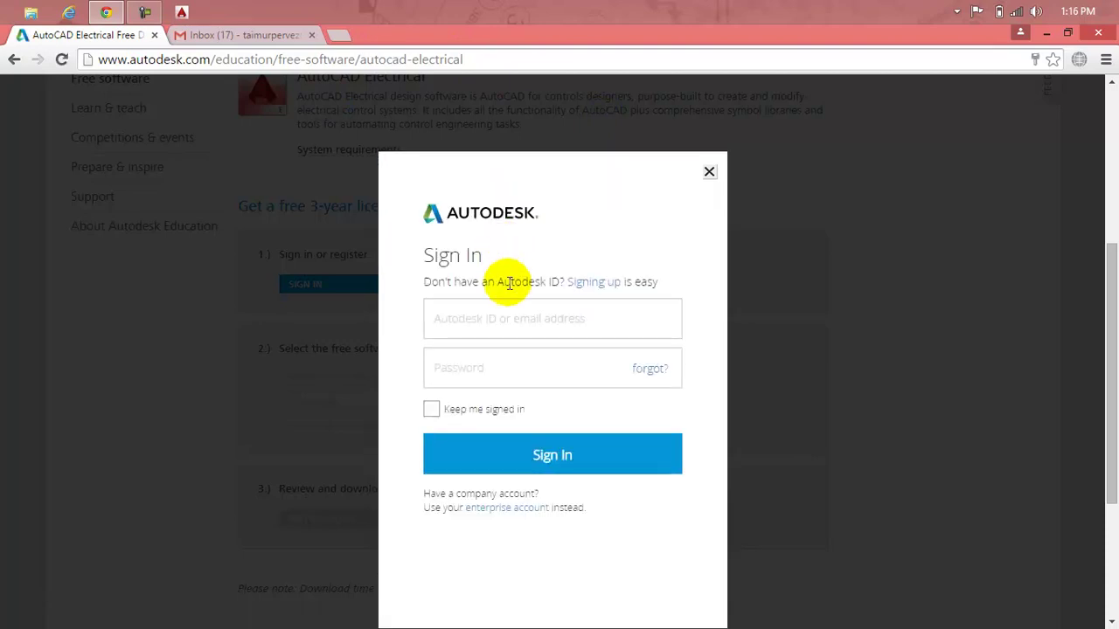
click(507, 323)
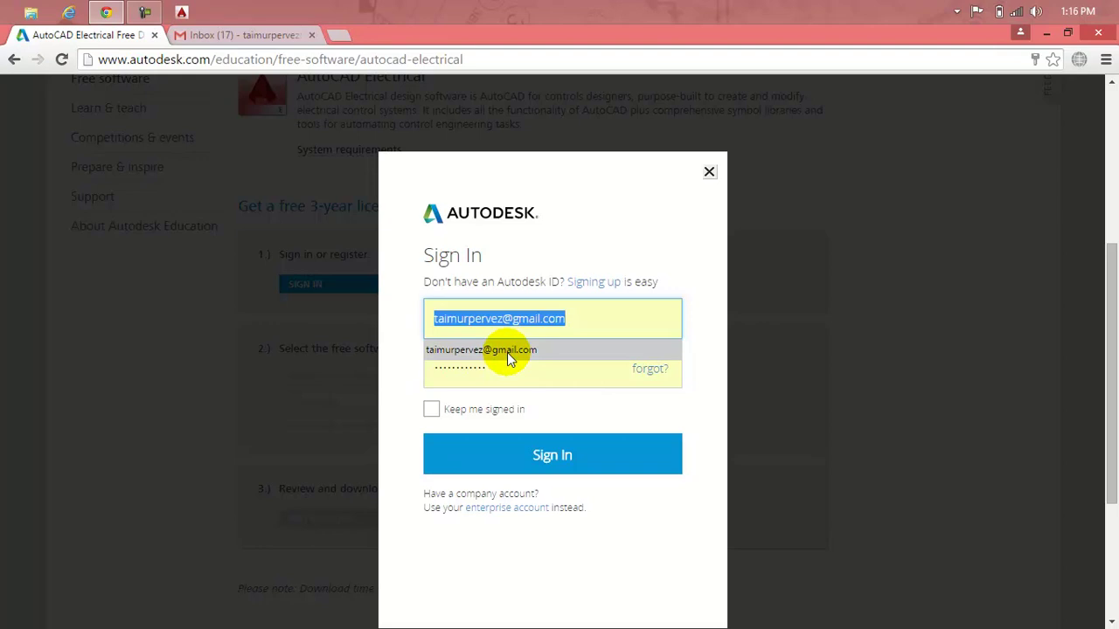
click(507, 352)
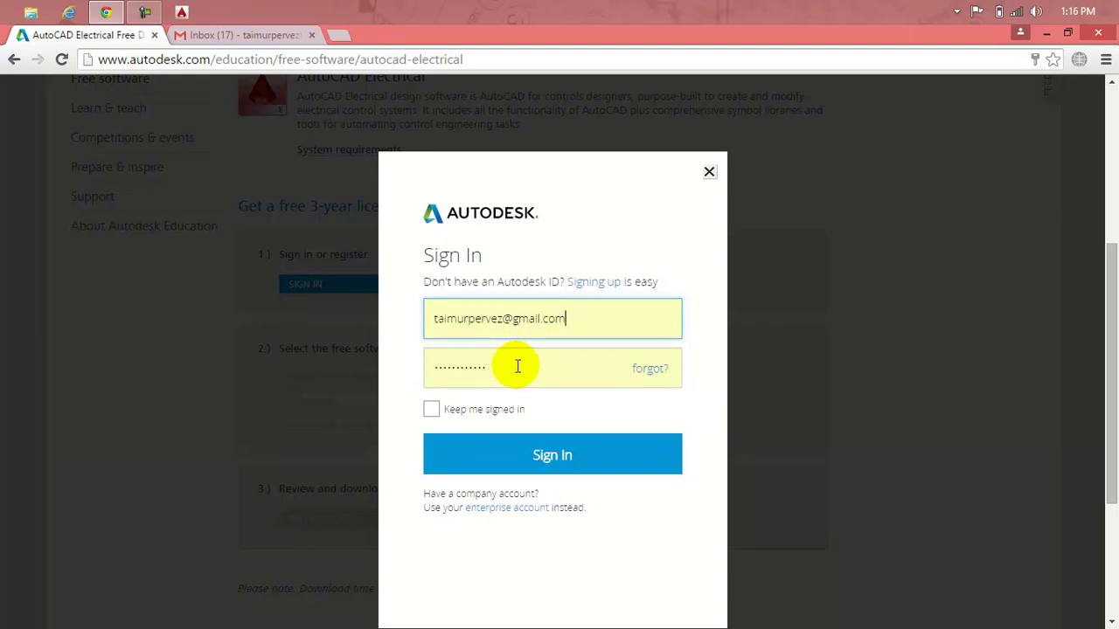
drag(517, 366, 372, 377)
click(566, 472)
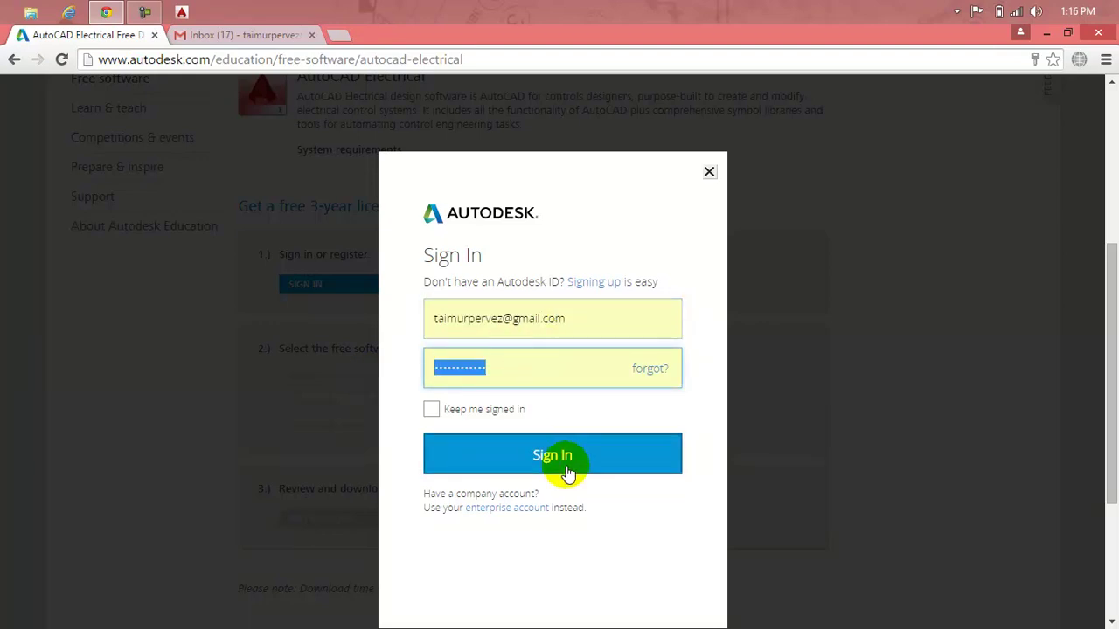
key(BackSpace)
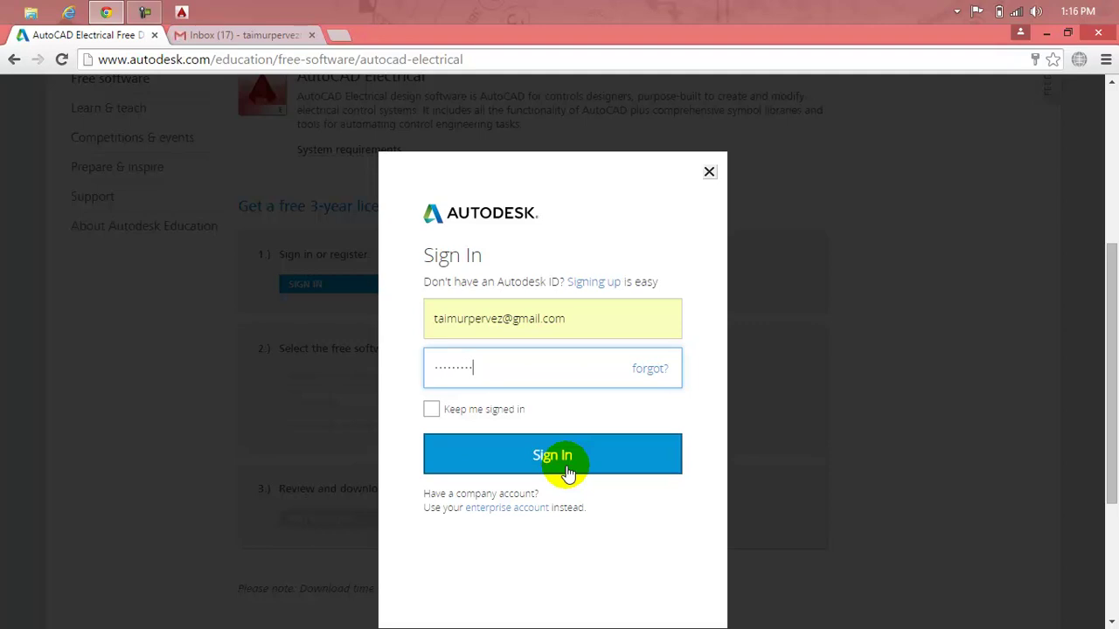
click(498, 411)
click(524, 455)
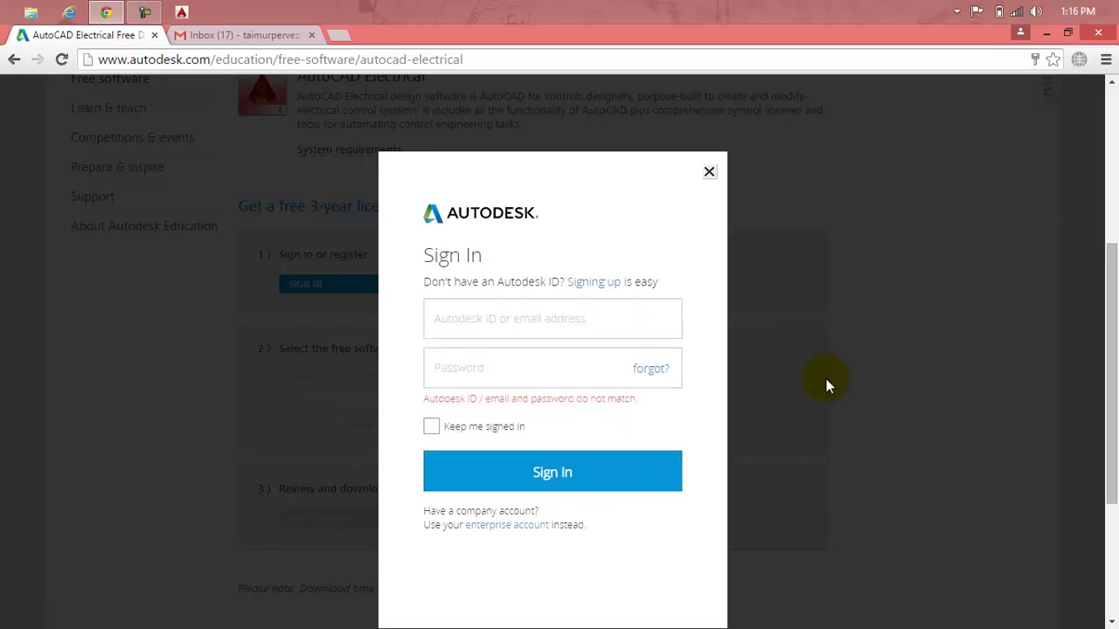
Re-enter the Autodesk ID and password, sign in again and stay signed in.
click(617, 320)
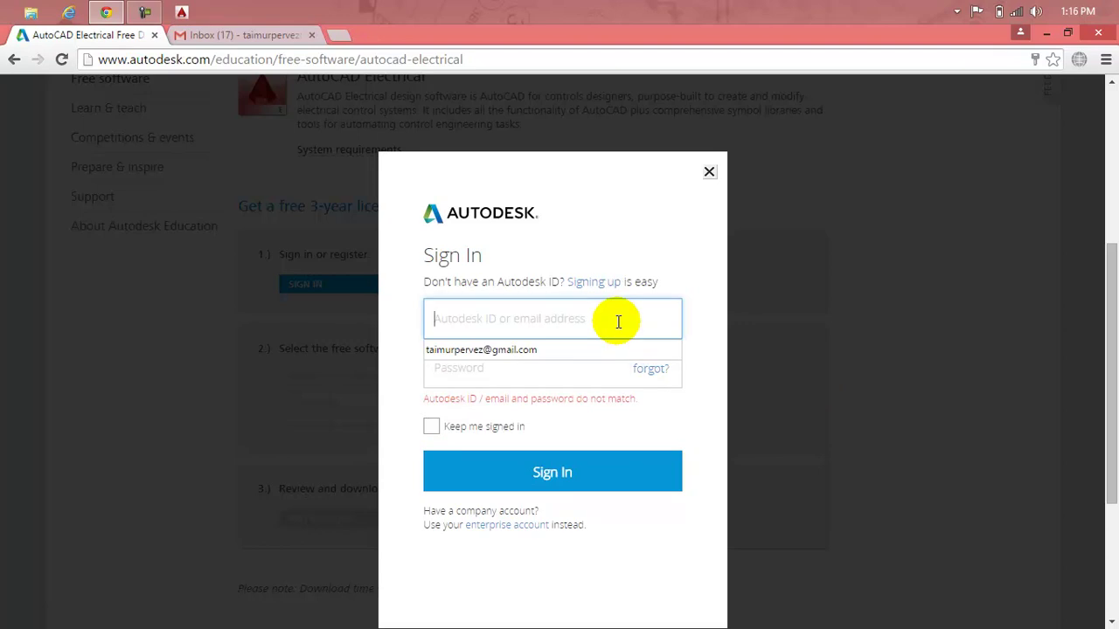
click(595, 350)
click(569, 364)
click(560, 367)
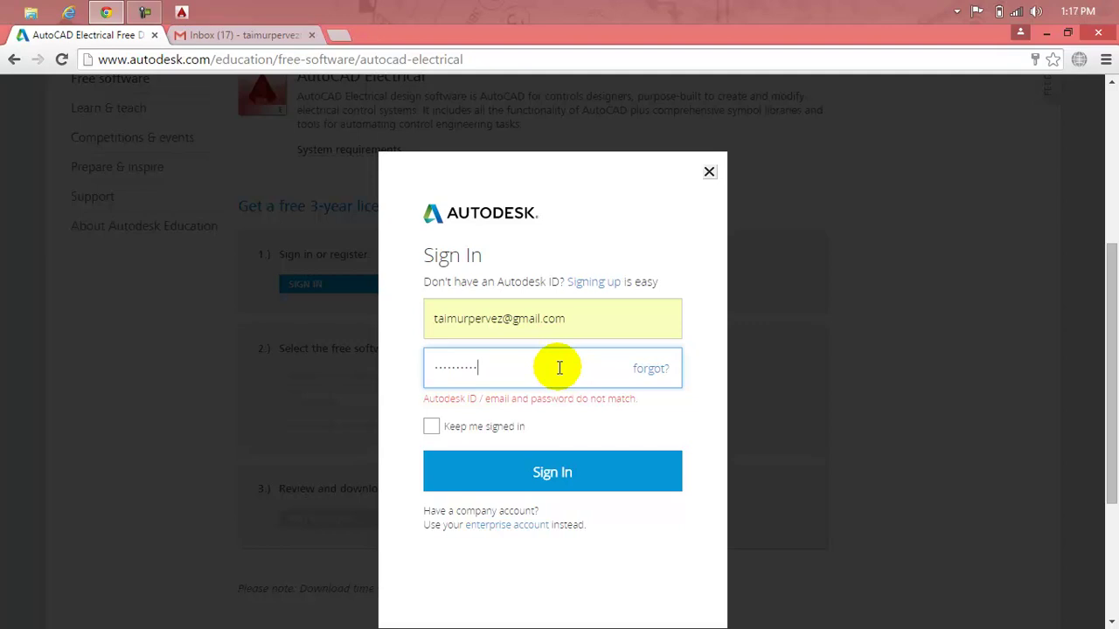
click(553, 473)
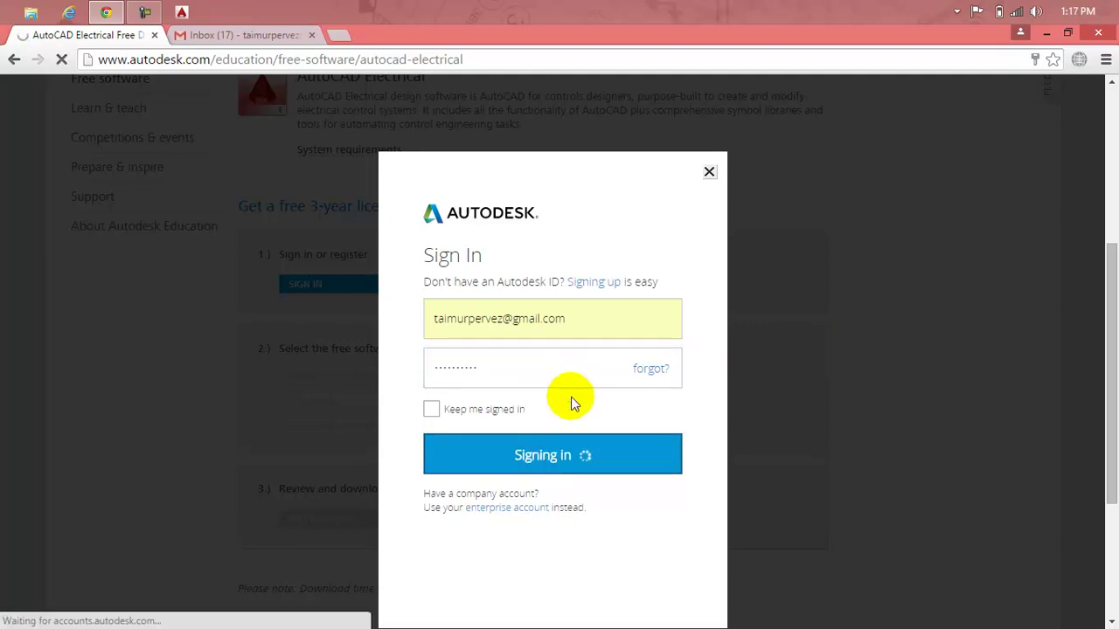
click(505, 415)
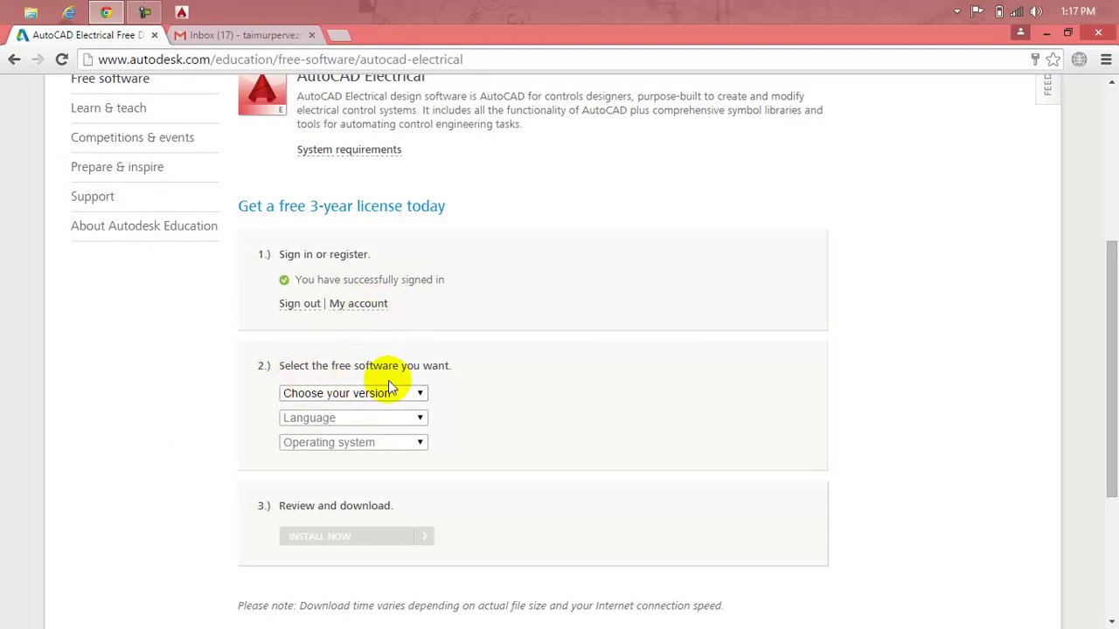
Select AutoCAD Electrical 2015, English and Windows 64-bit to issue the serial number and product key.
click(416, 395)
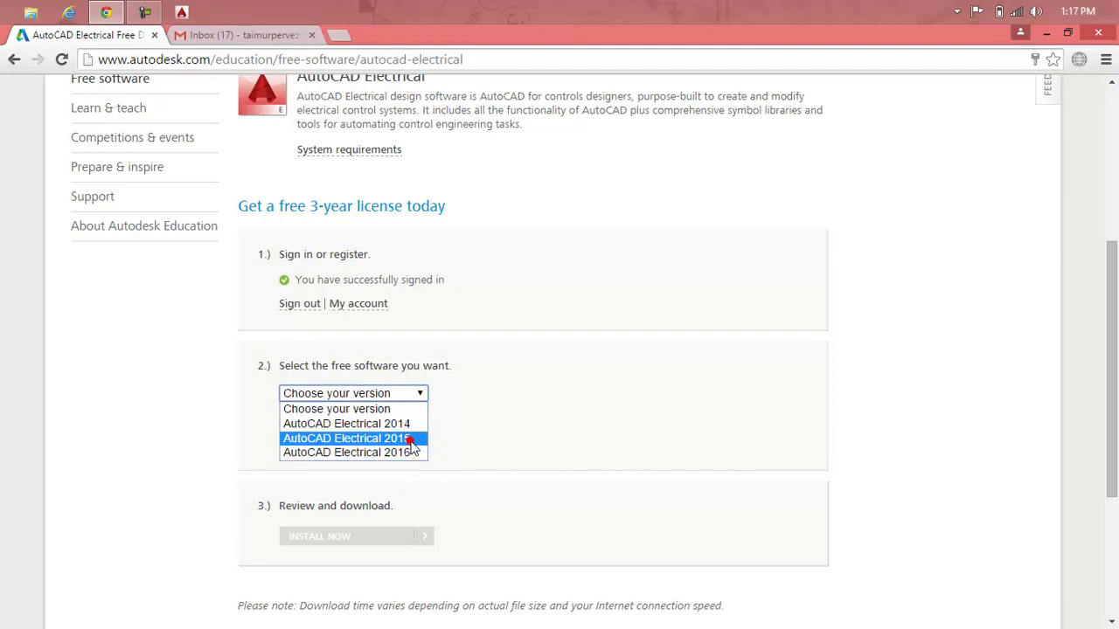
click(411, 441)
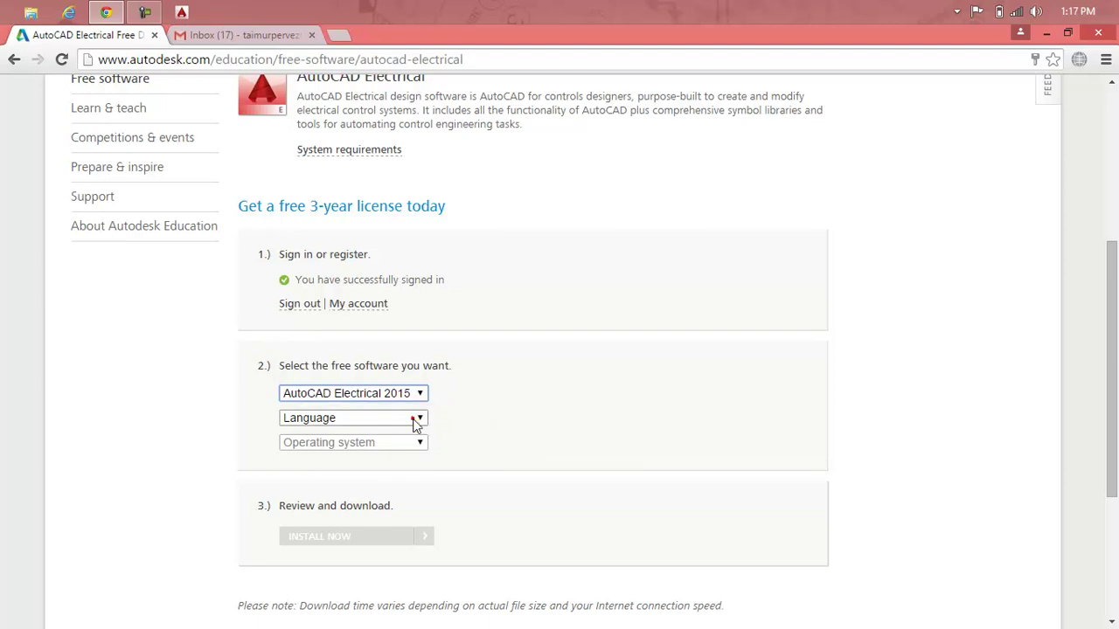
click(414, 423)
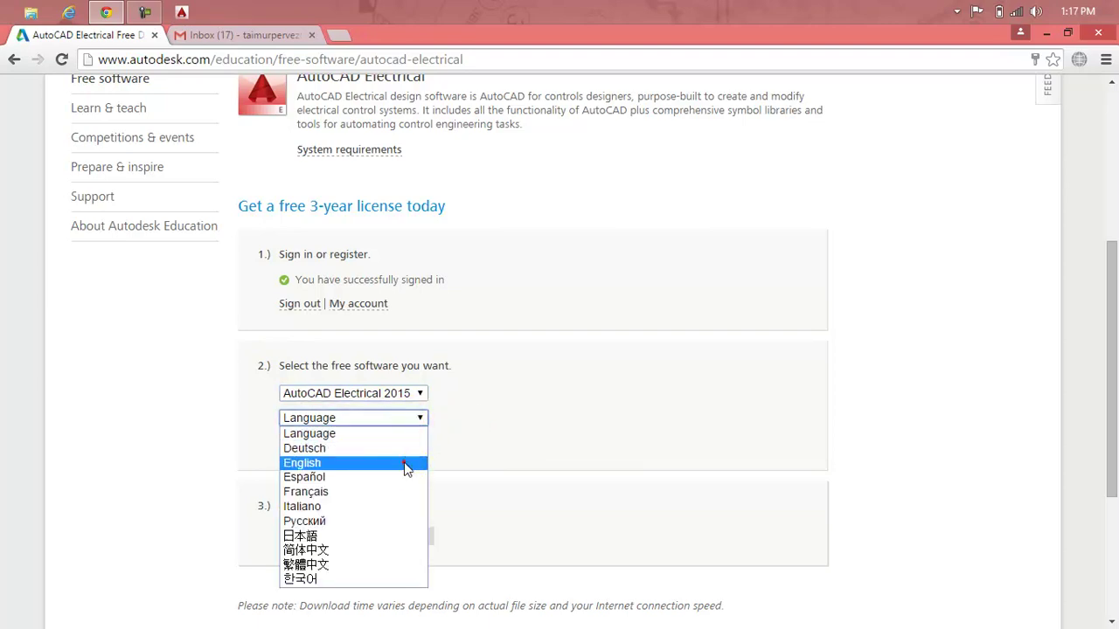
click(402, 463)
click(399, 444)
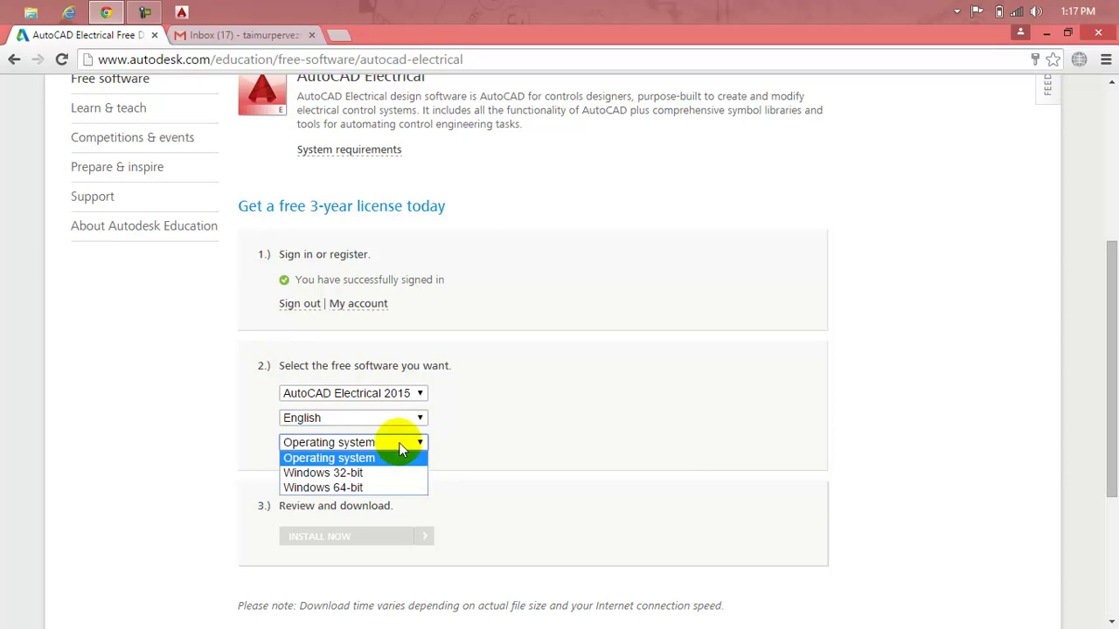
click(391, 487)
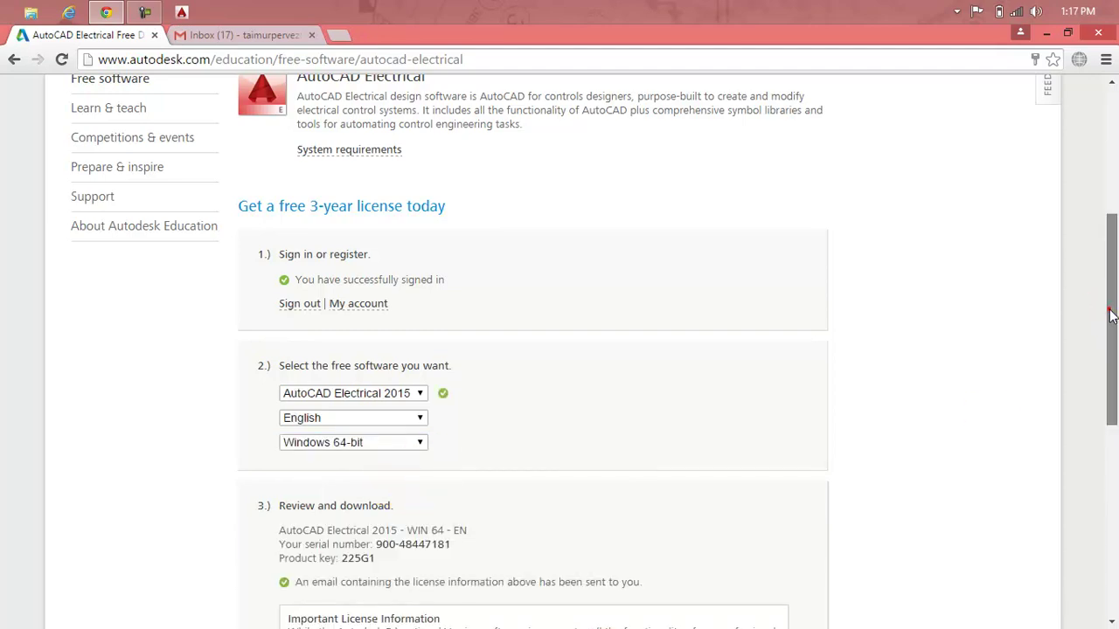
Scroll to Review and download and highlight the serial number and product key.
drag(1110, 315, 1103, 429)
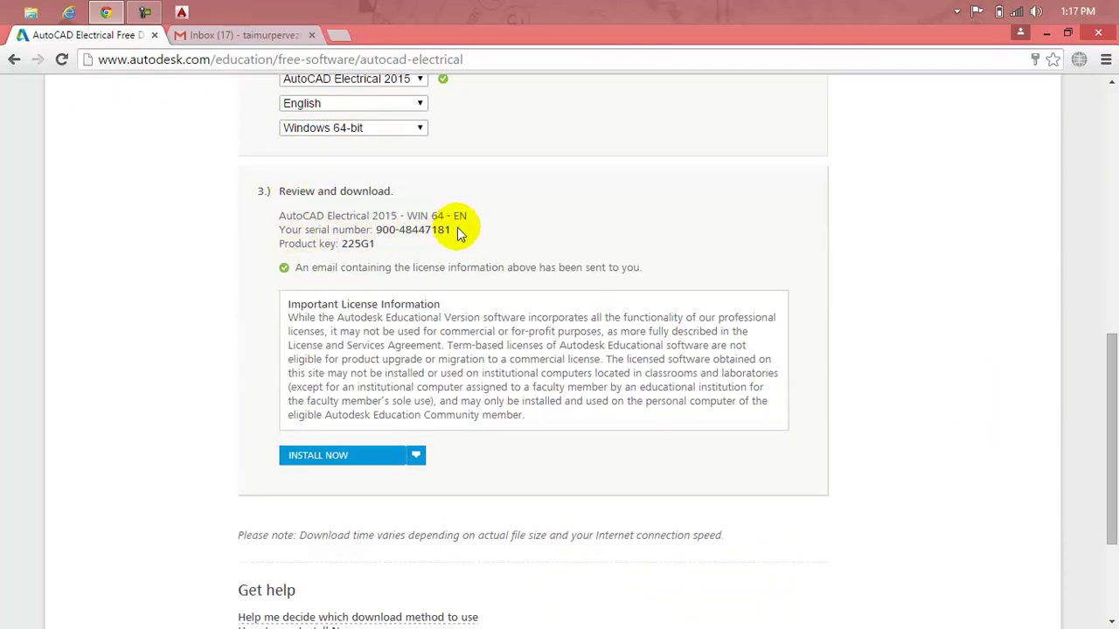
mouse_move(453, 230)
mouse_down()
mouse_move(374, 230)
mouse_move(338, 245)
mouse_up()
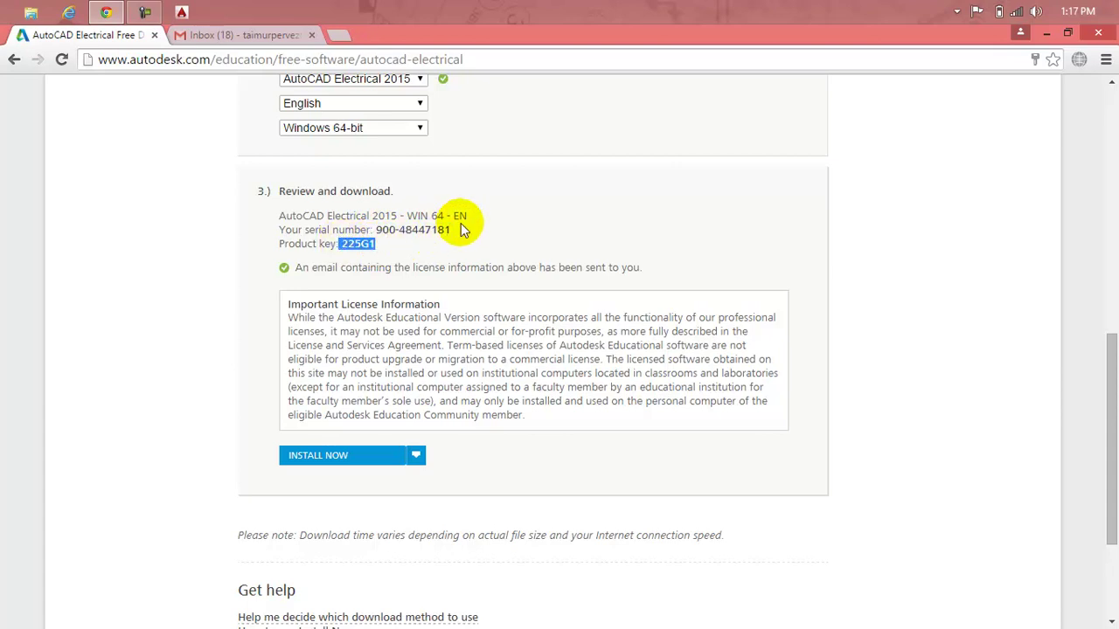
drag(464, 229, 345, 246)
click(452, 229)
drag(451, 230, 345, 247)
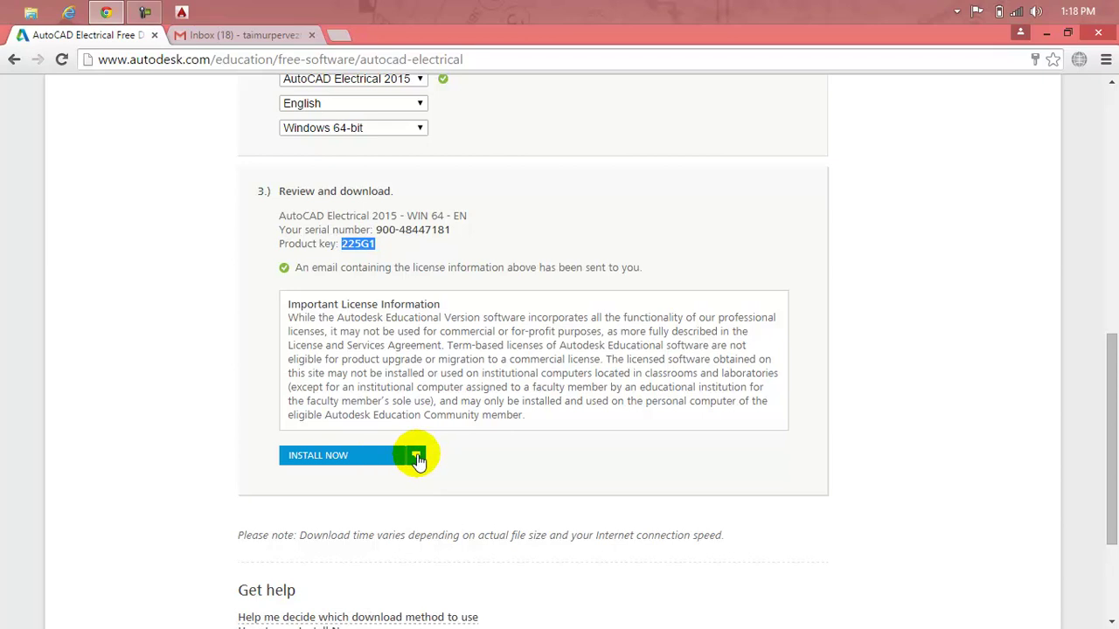
Download AutodeskDownloadManagerSetup.exe via Download Now in IDM, hiding then restoring the progress window.
click(418, 456)
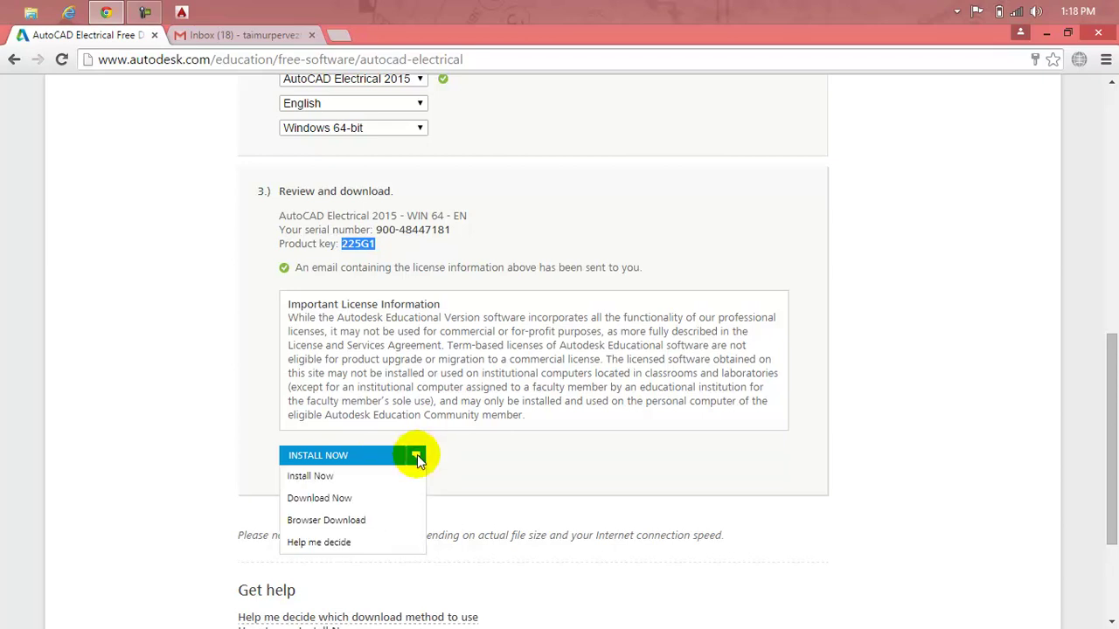
click(342, 506)
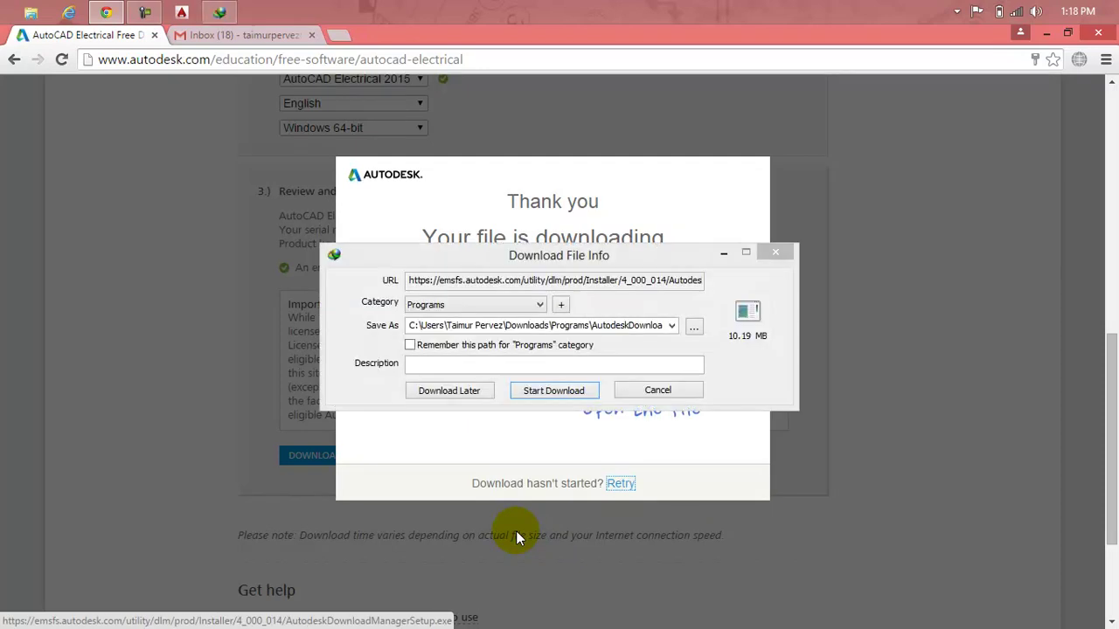
click(537, 395)
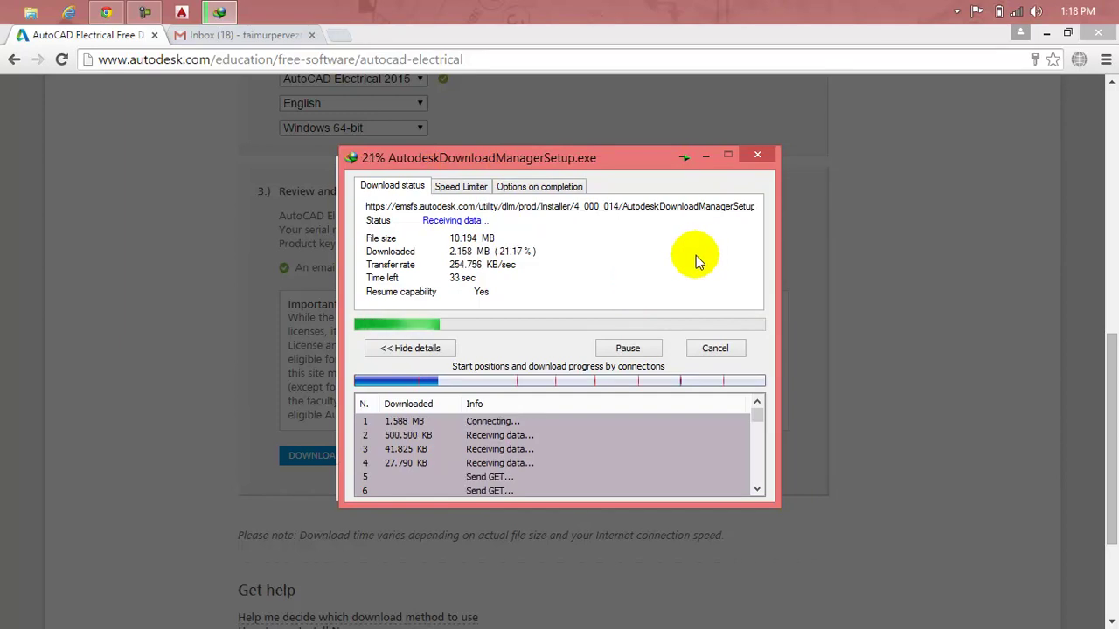
click(681, 156)
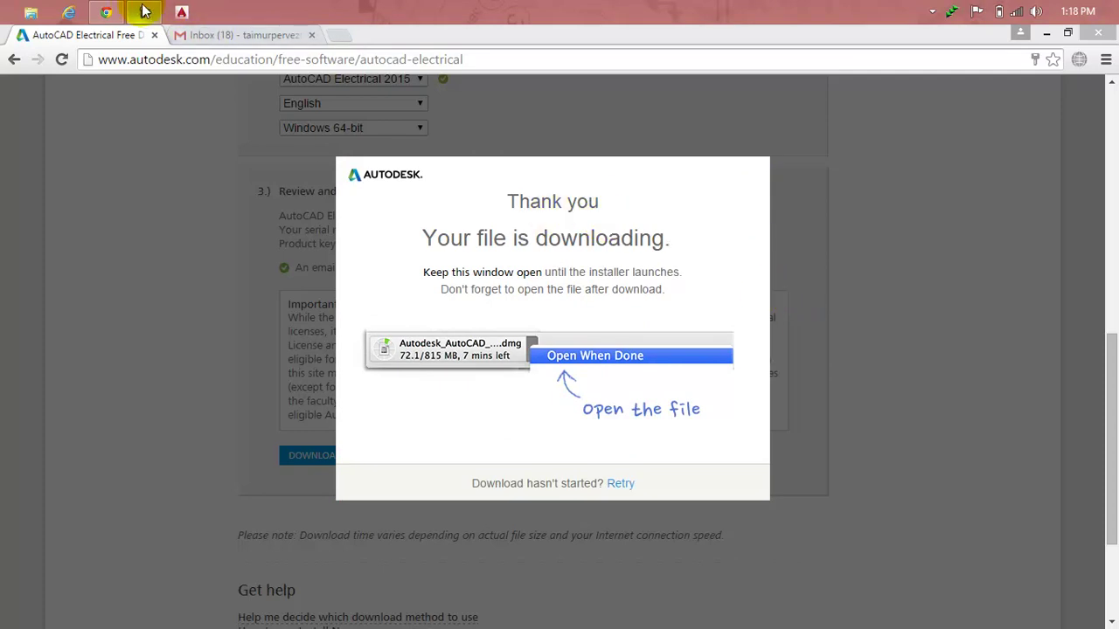
click(951, 11)
click(950, 37)
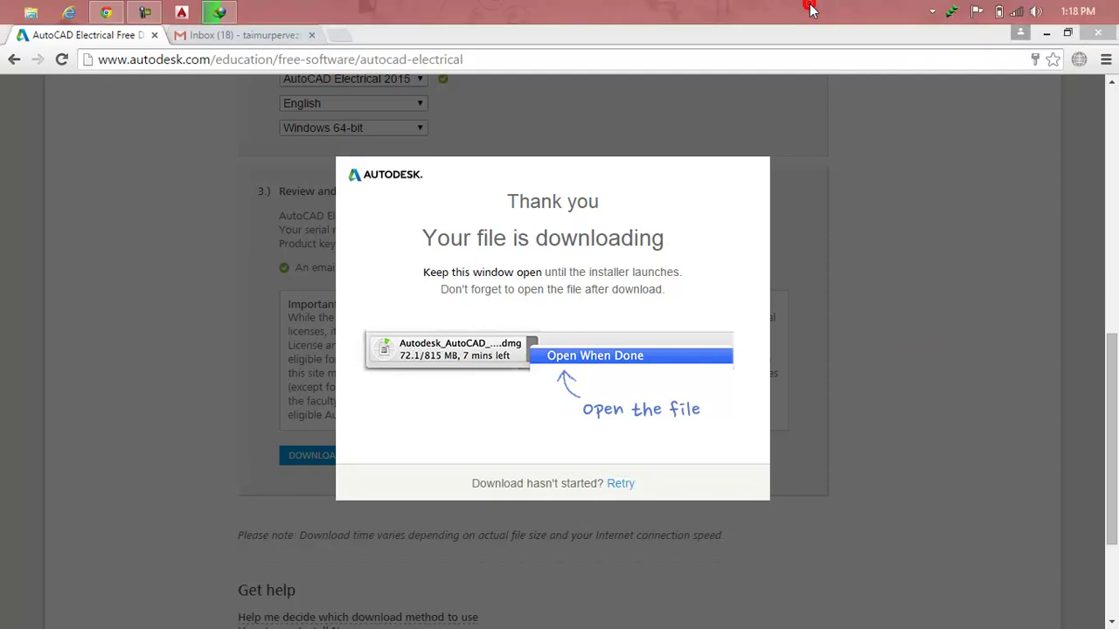
Check the AutodeskDownloadManagerSetup.exe download in IDM and let it finish.
click(221, 12)
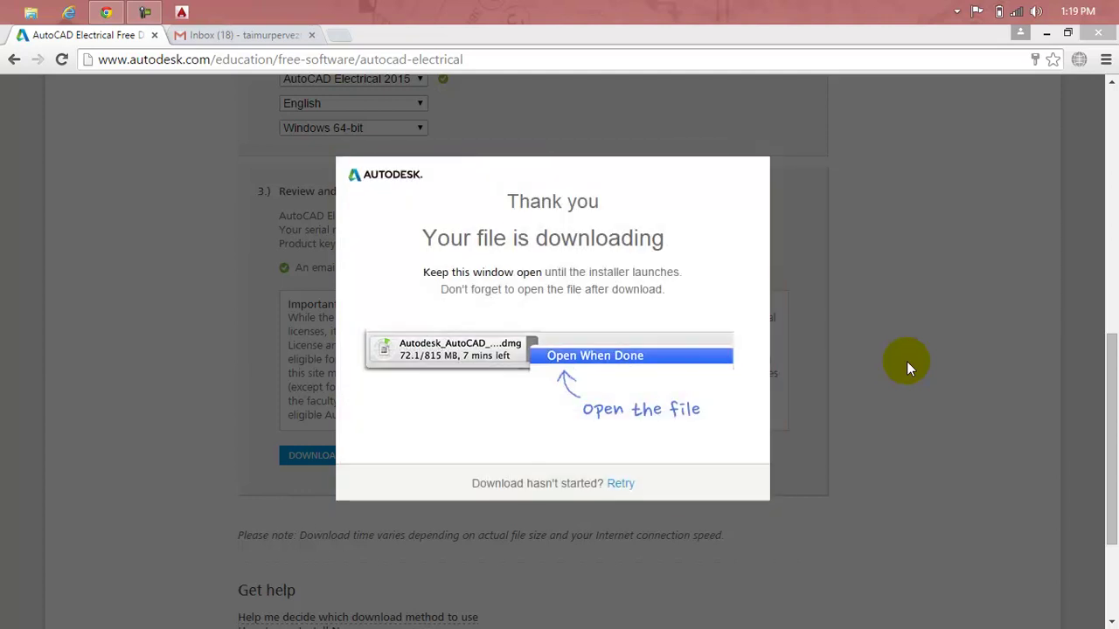
Launch AutodeskDownloadManagerSetup from Downloads\Programs, accept the licence and start installing.
click(30, 14)
click(347, 310)
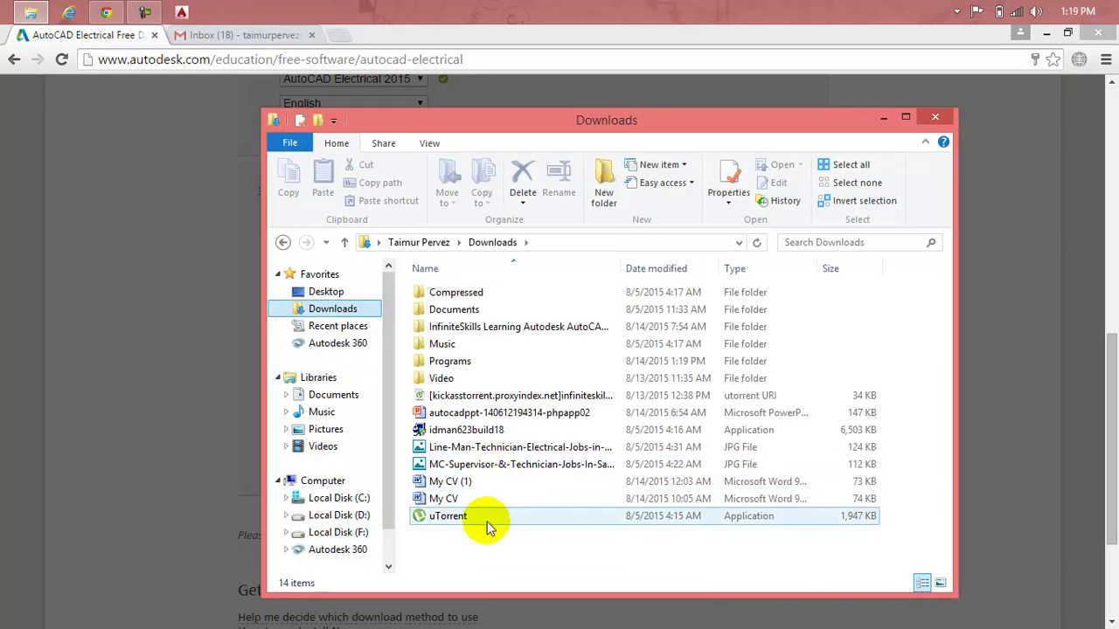
double_click(493, 368)
click(478, 299)
click(477, 300)
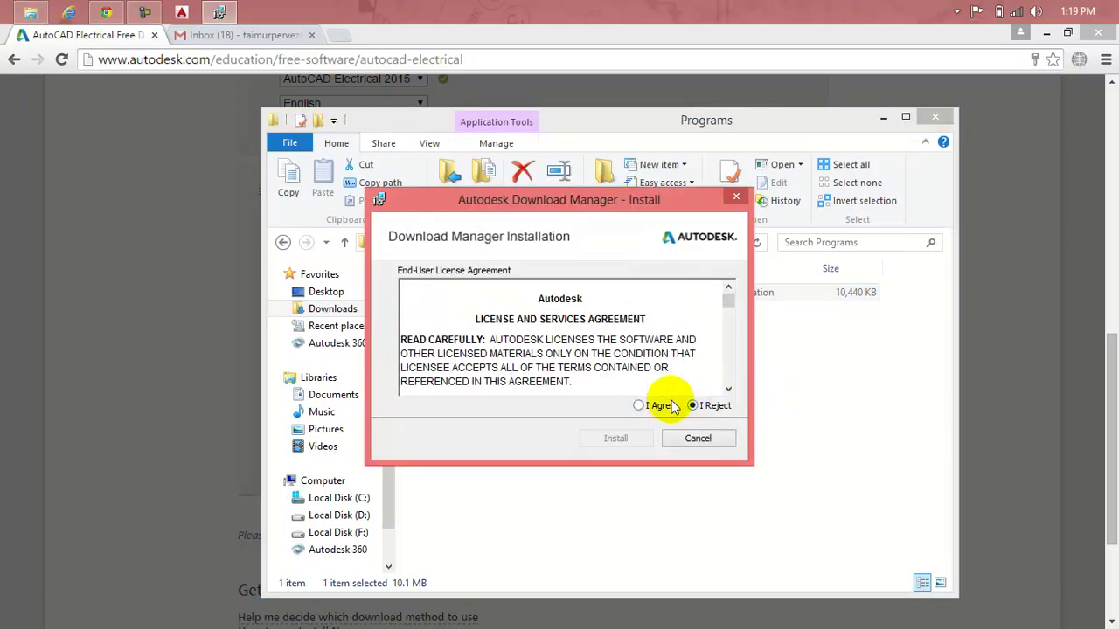
click(657, 406)
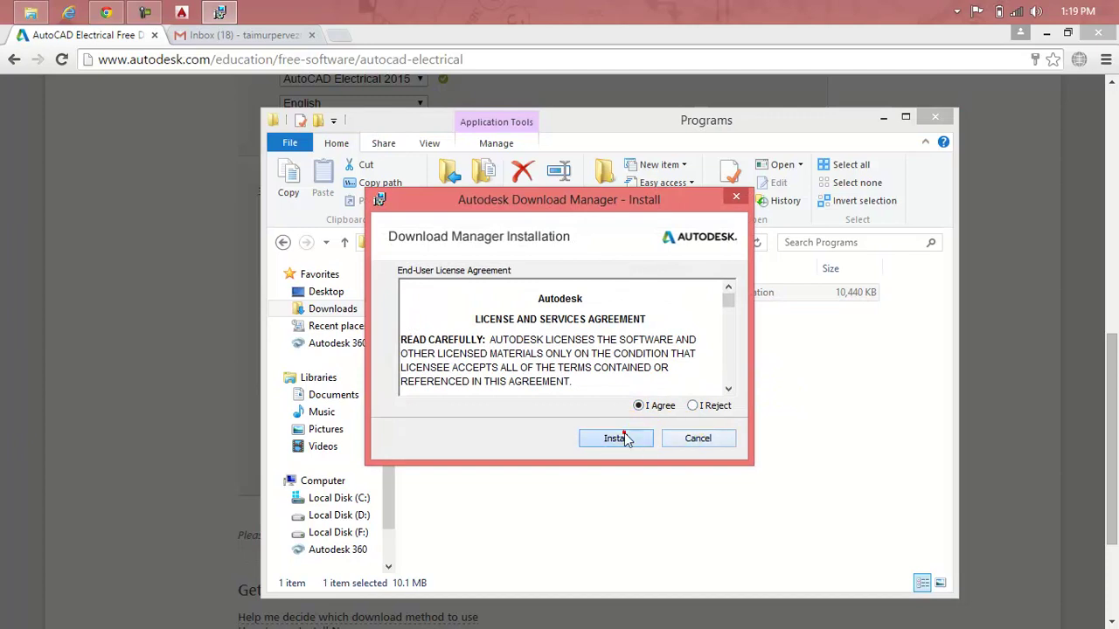
click(620, 437)
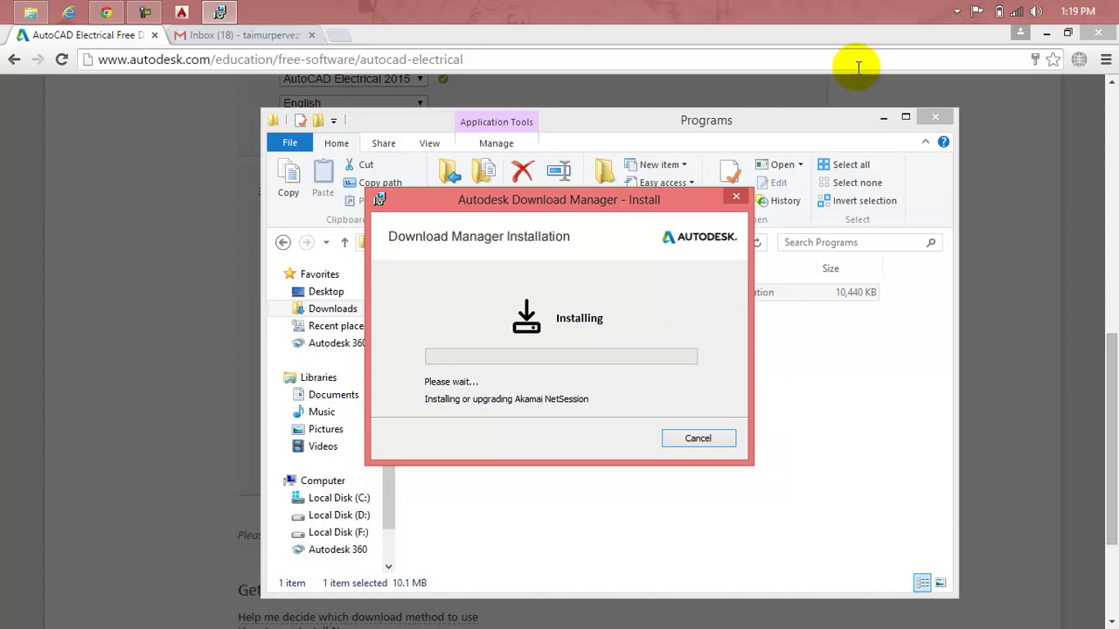
Read the serial number and product key in the Autodesk Education Community email, then close Gmail.
click(259, 37)
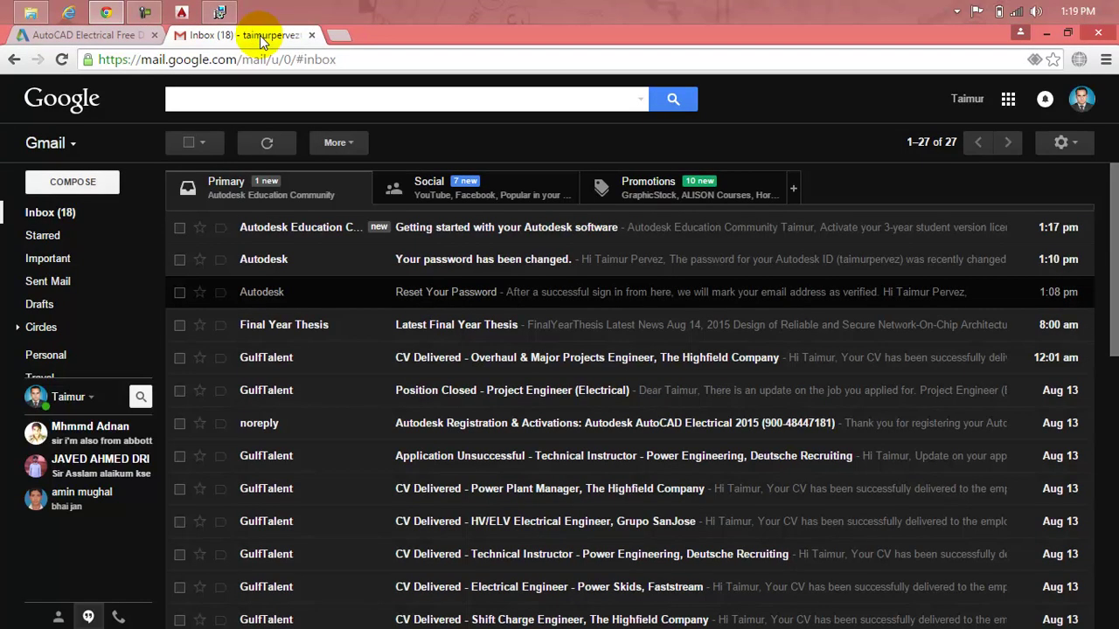
click(344, 228)
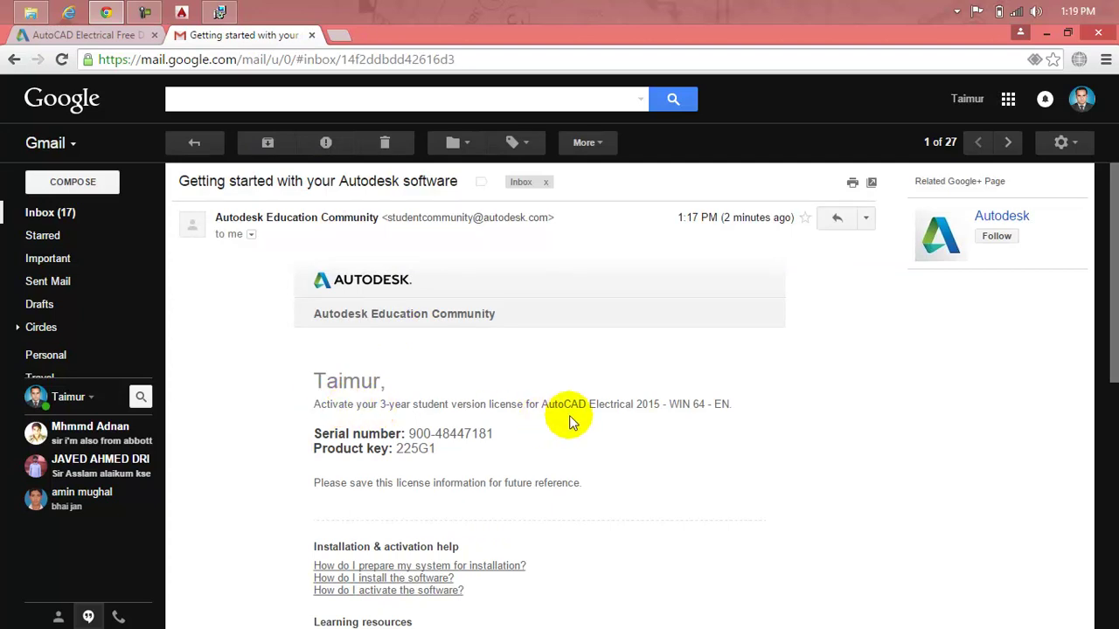
drag(729, 405, 616, 404)
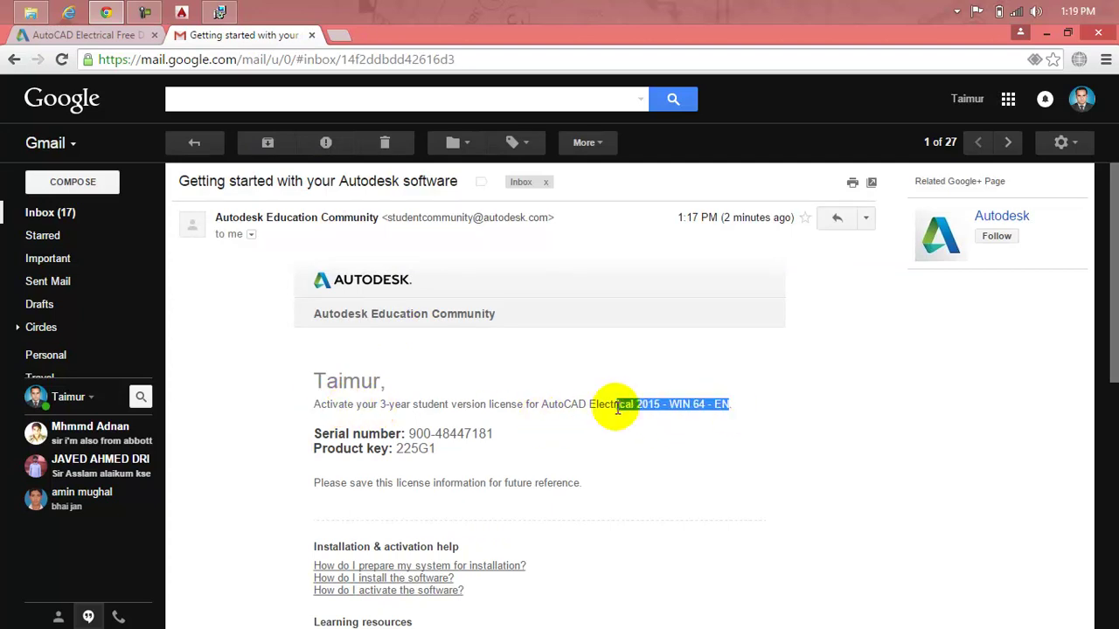
mouse_move(494, 433)
mouse_down()
mouse_move(408, 433)
mouse_move(396, 450)
mouse_up()
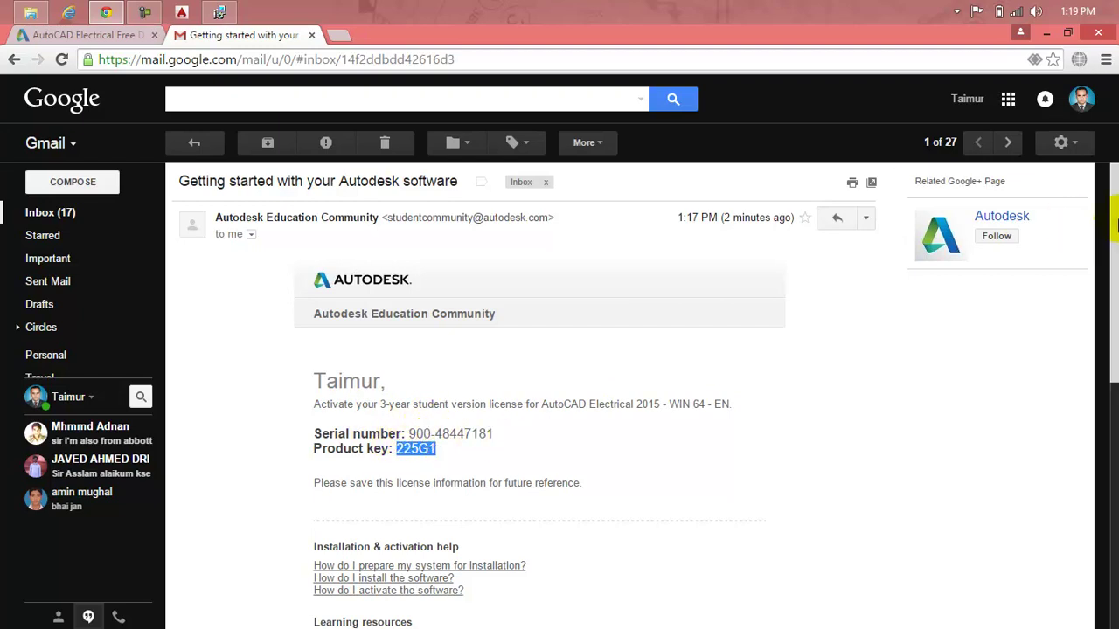
mouse_move(1113, 219)
mouse_down()
mouse_move(1113, 280)
mouse_move(1114, 223)
mouse_up()
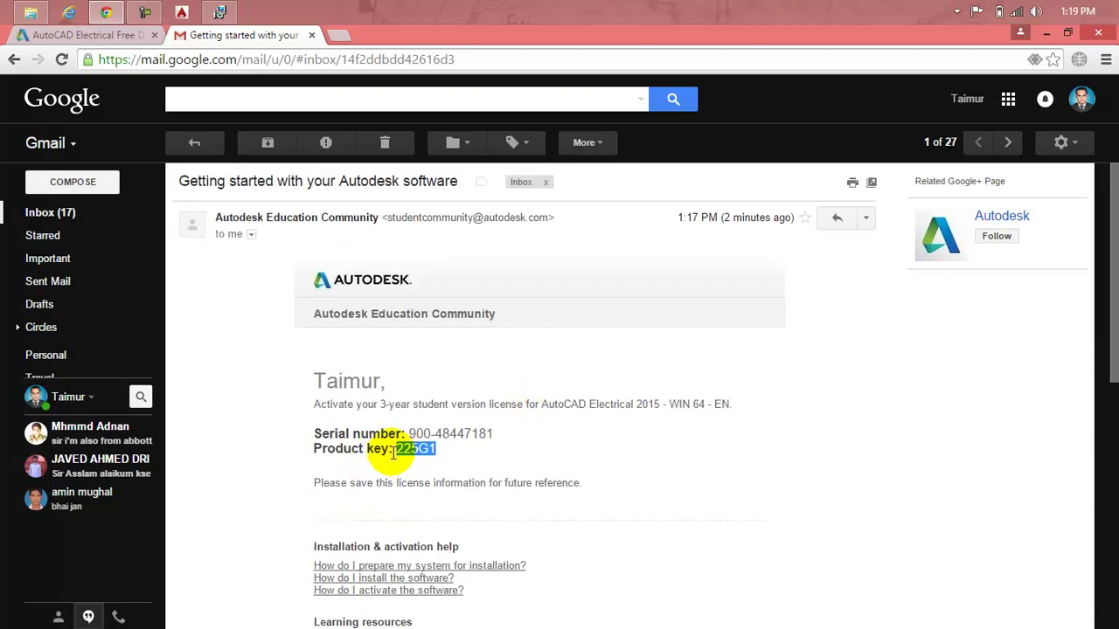
drag(449, 451, 477, 443)
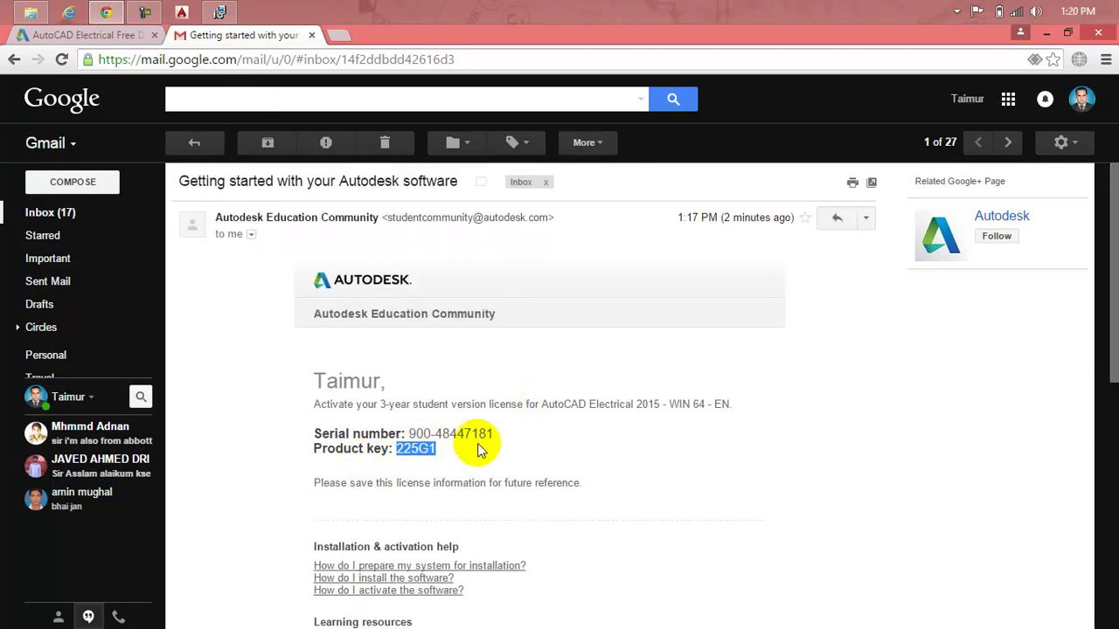
click(312, 36)
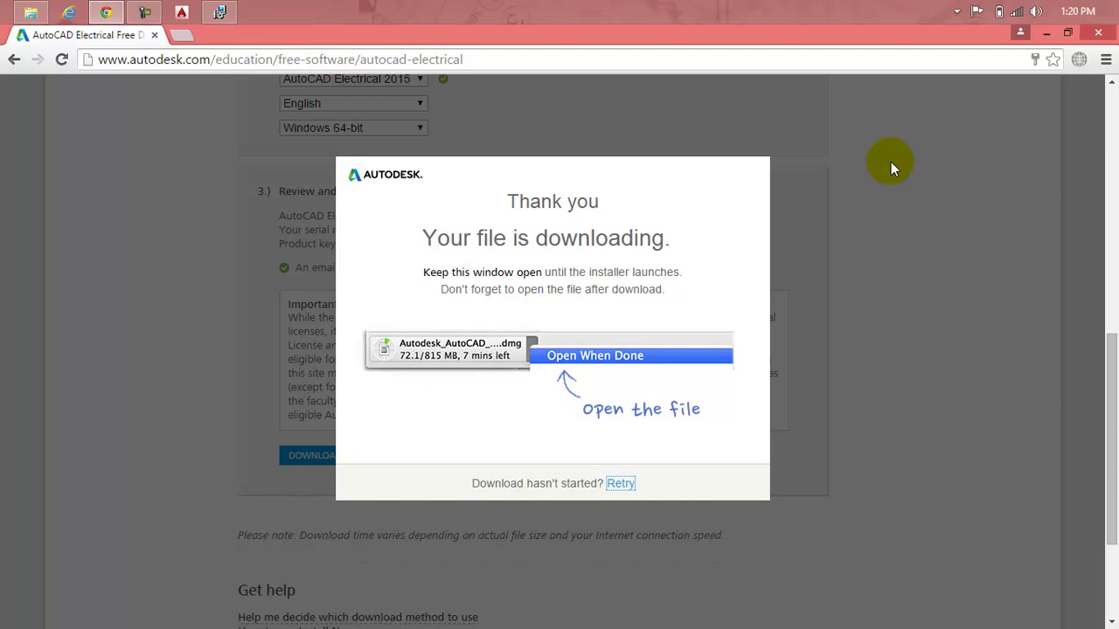
Dismiss the 'Your file is downloading' notice and allow Akamai NetSession through Windows Firewall.
click(220, 10)
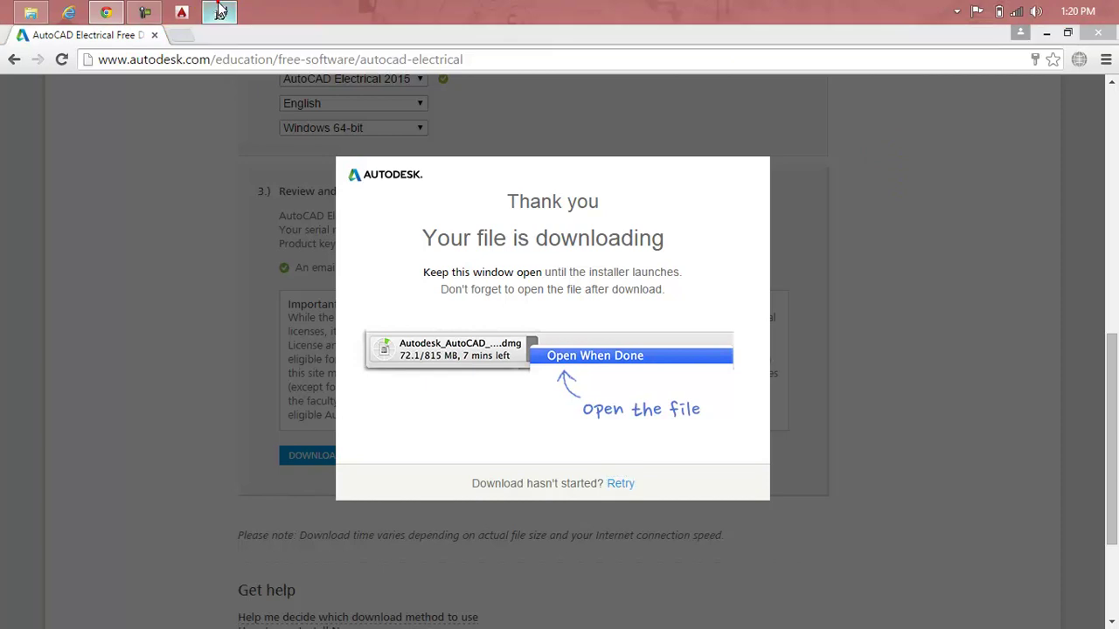
click(832, 209)
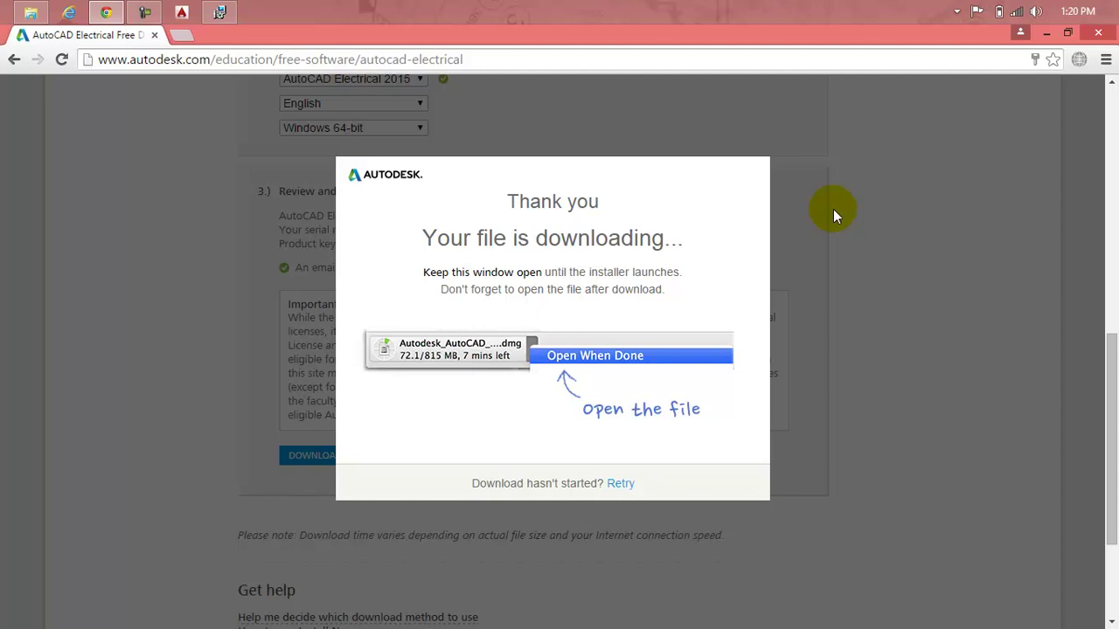
click(833, 209)
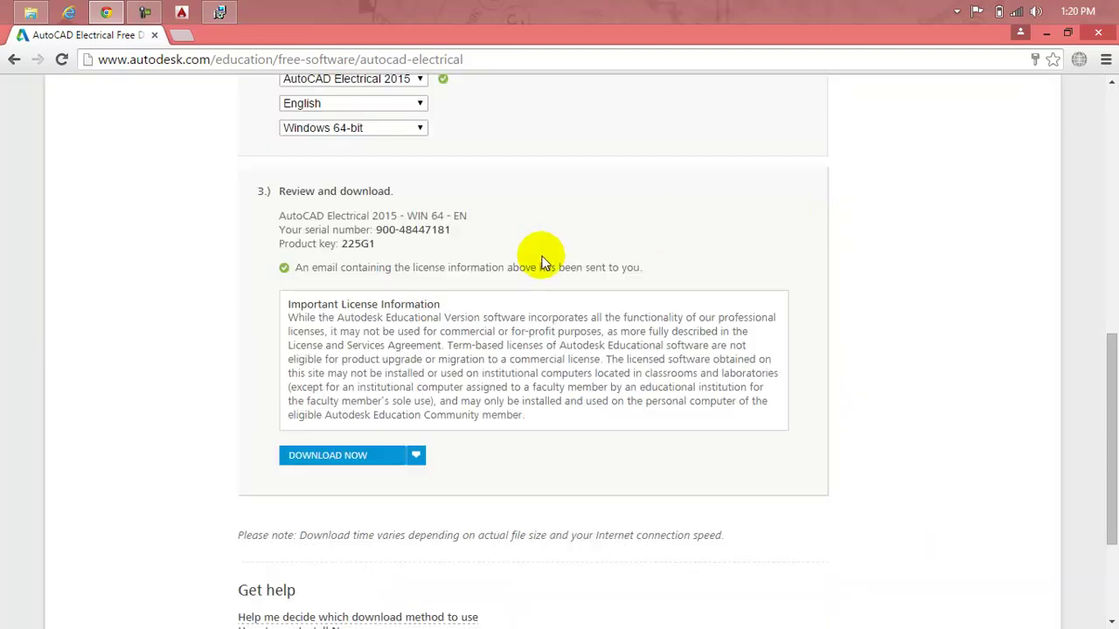
mouse_move(1109, 395)
mouse_down()
mouse_move(1113, 229)
mouse_move(1113, 374)
mouse_up()
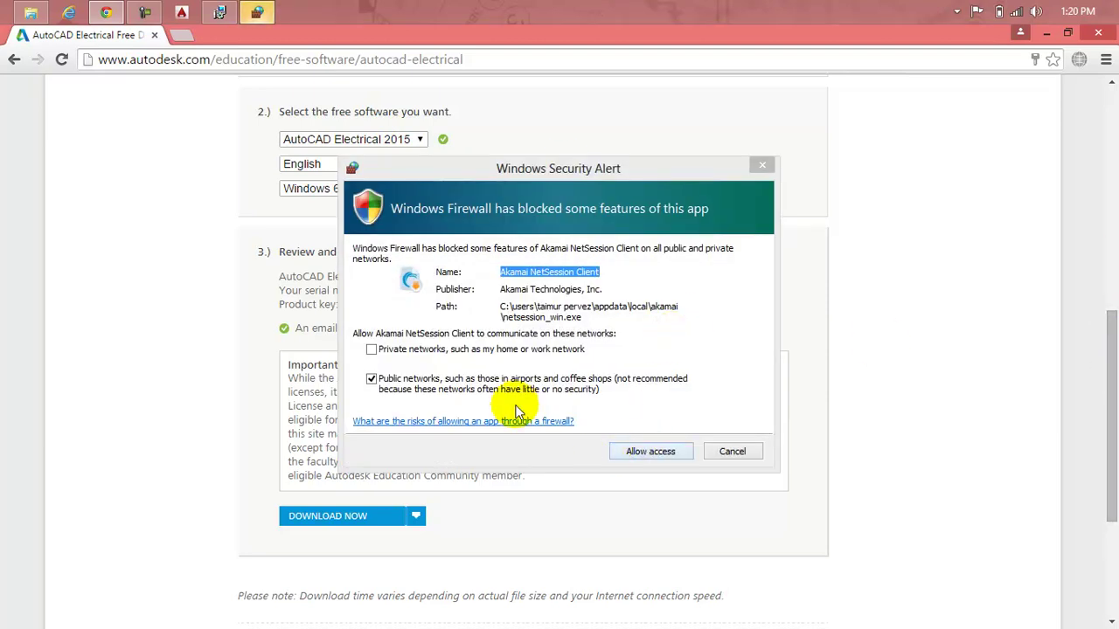
click(664, 456)
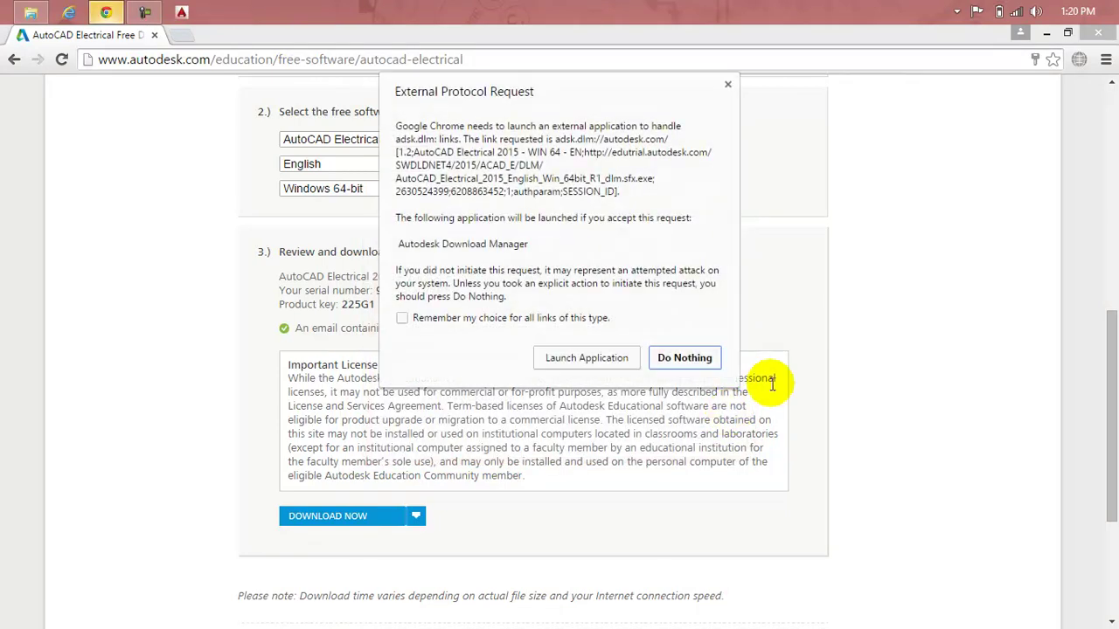
Launch the download in Autodesk Download Manager, remembering the choice, with Desktop as save folder.
click(472, 318)
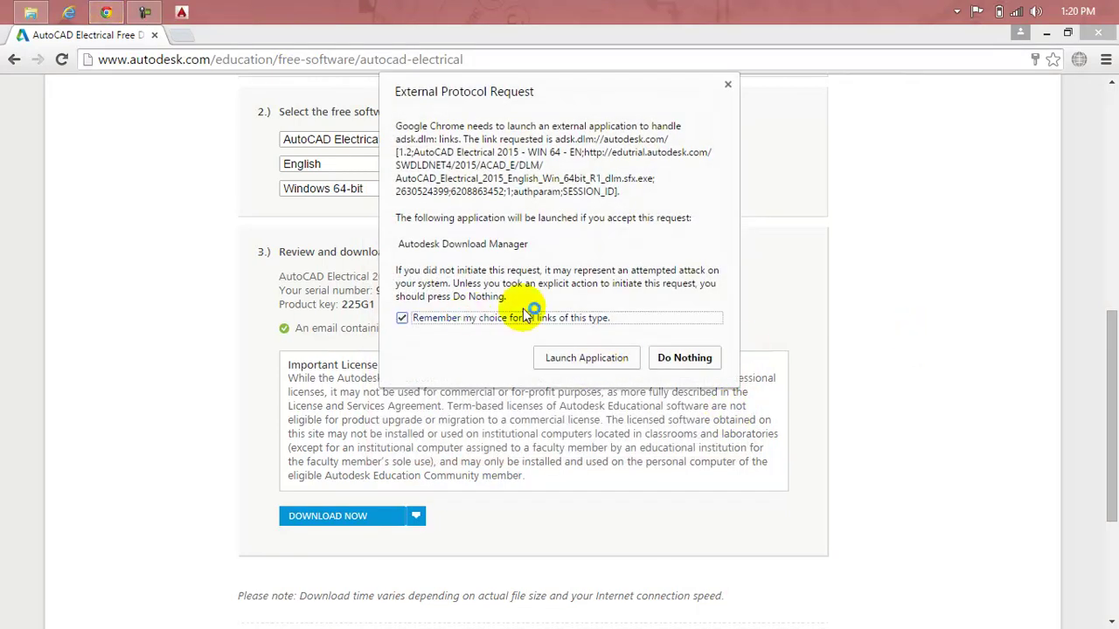
click(590, 358)
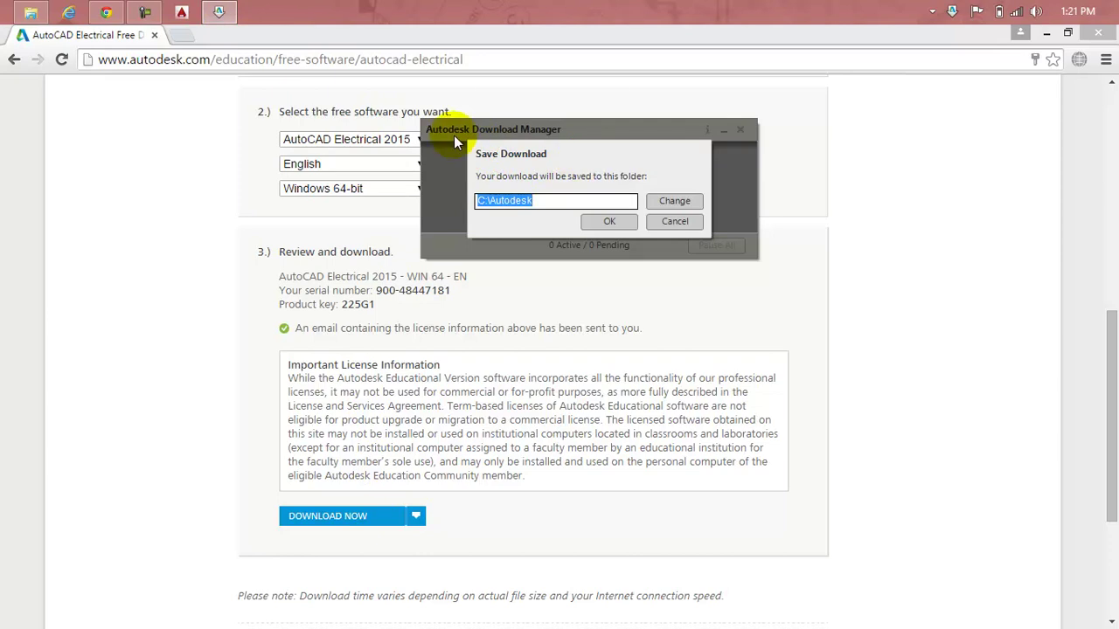
click(669, 202)
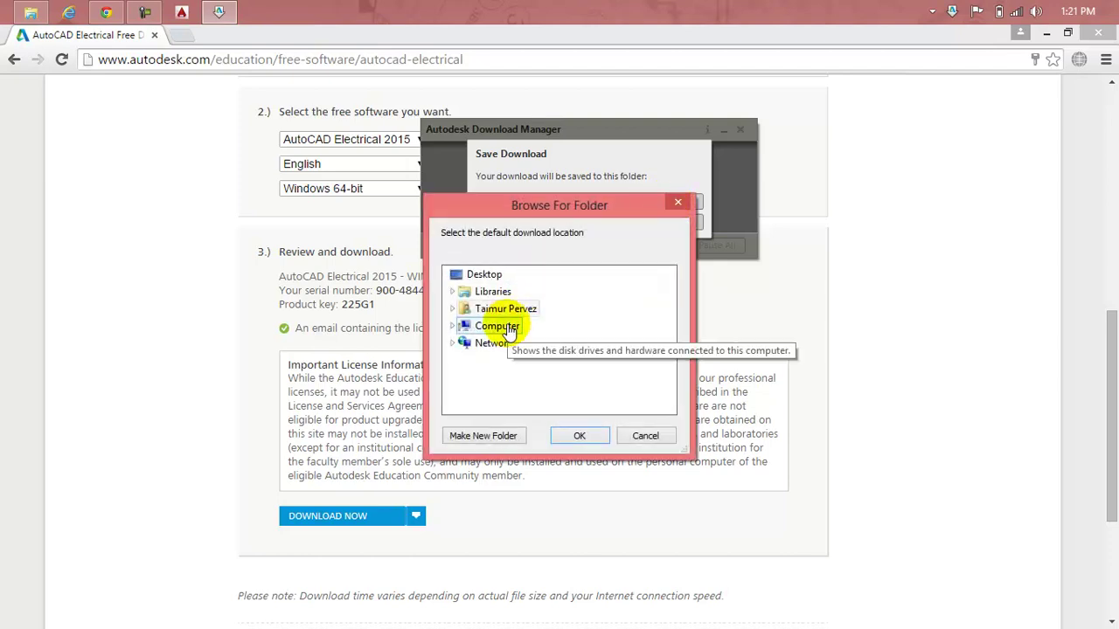
click(486, 275)
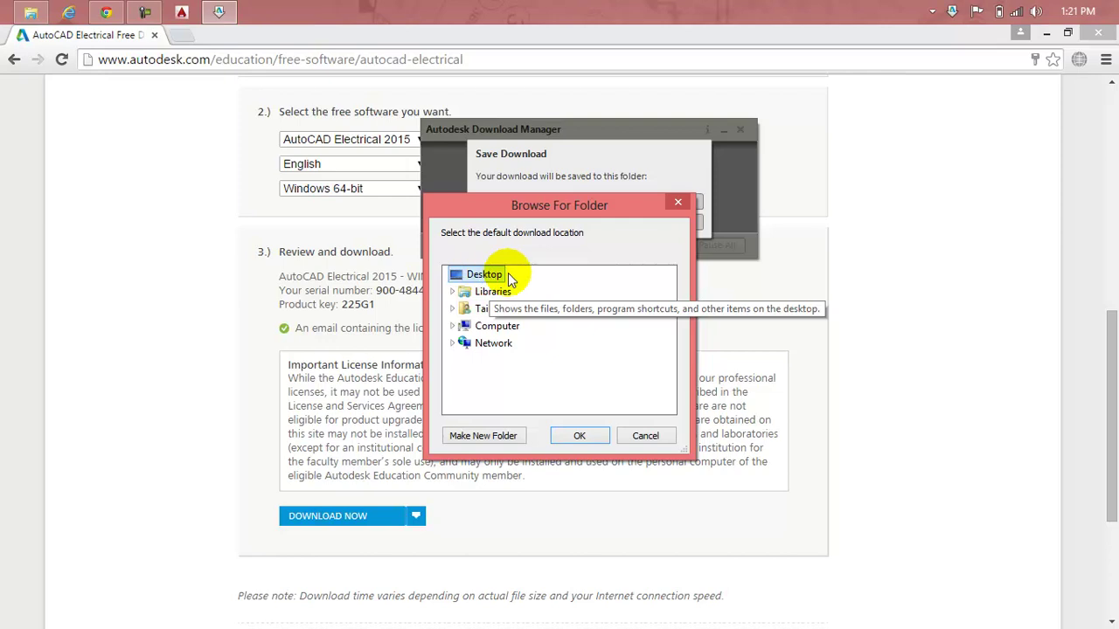
click(589, 436)
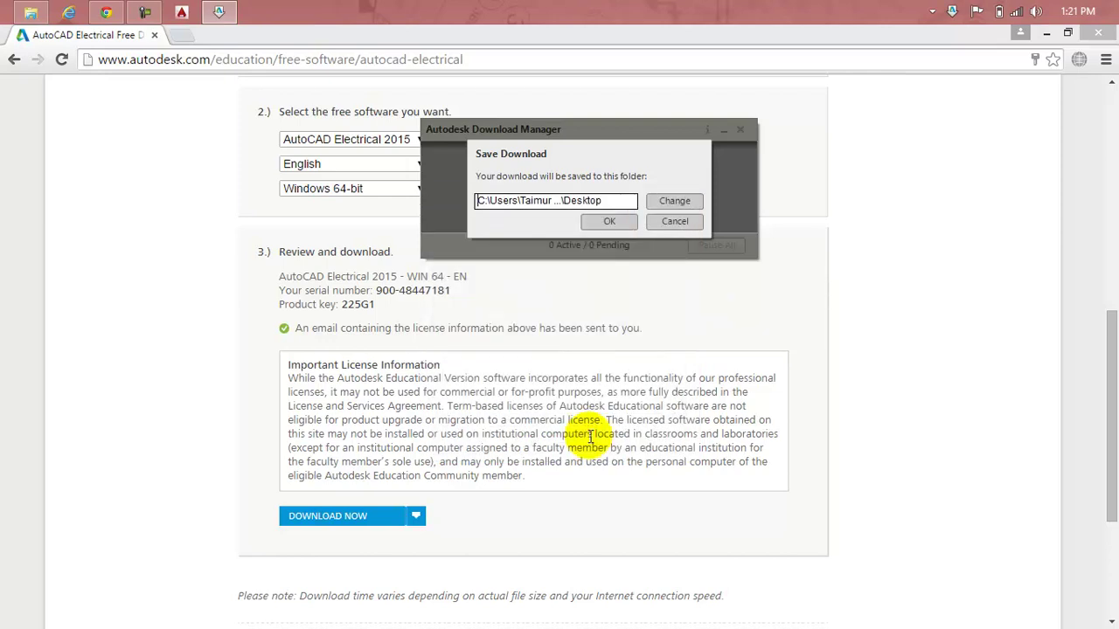
click(611, 223)
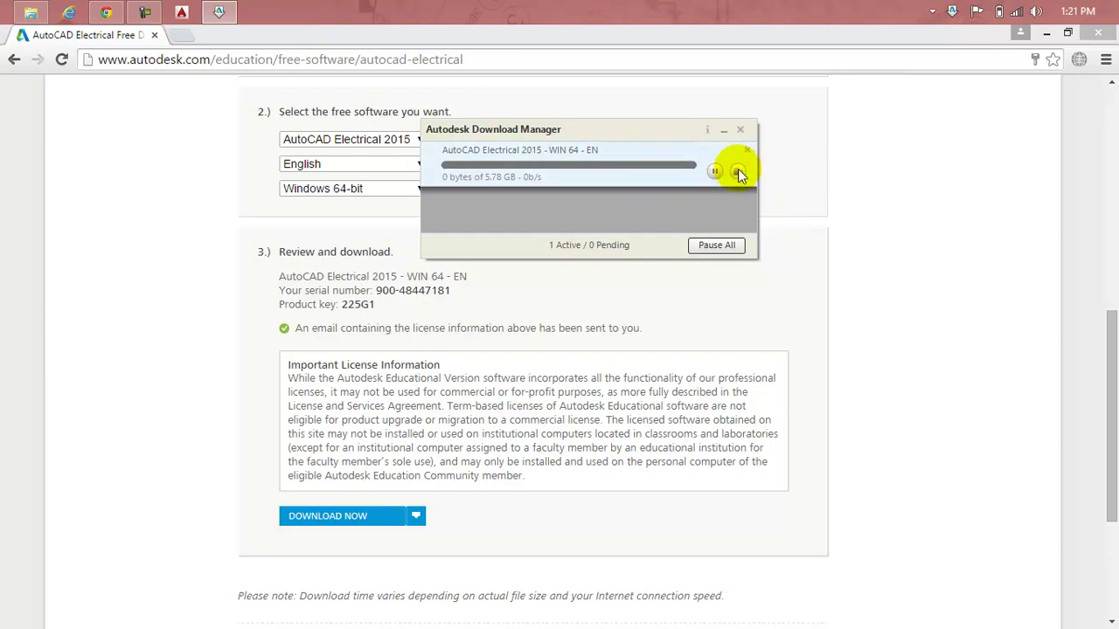
Open the AD_9755.tmp download folder on the Desktop, find it empty, and close Explorer.
click(737, 171)
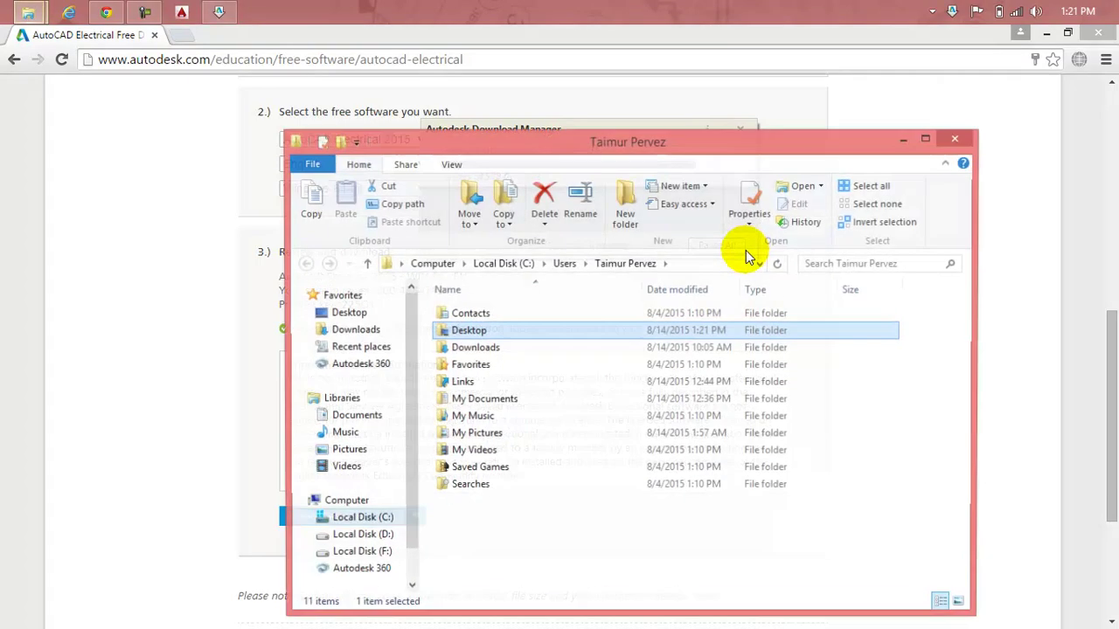
double_click(495, 337)
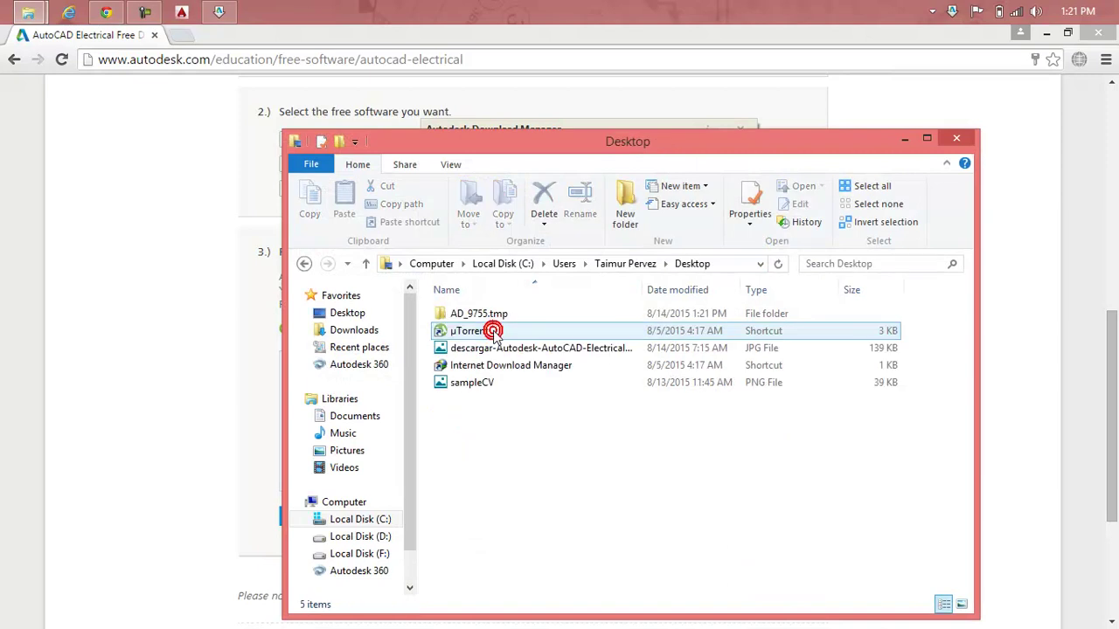
click(487, 318)
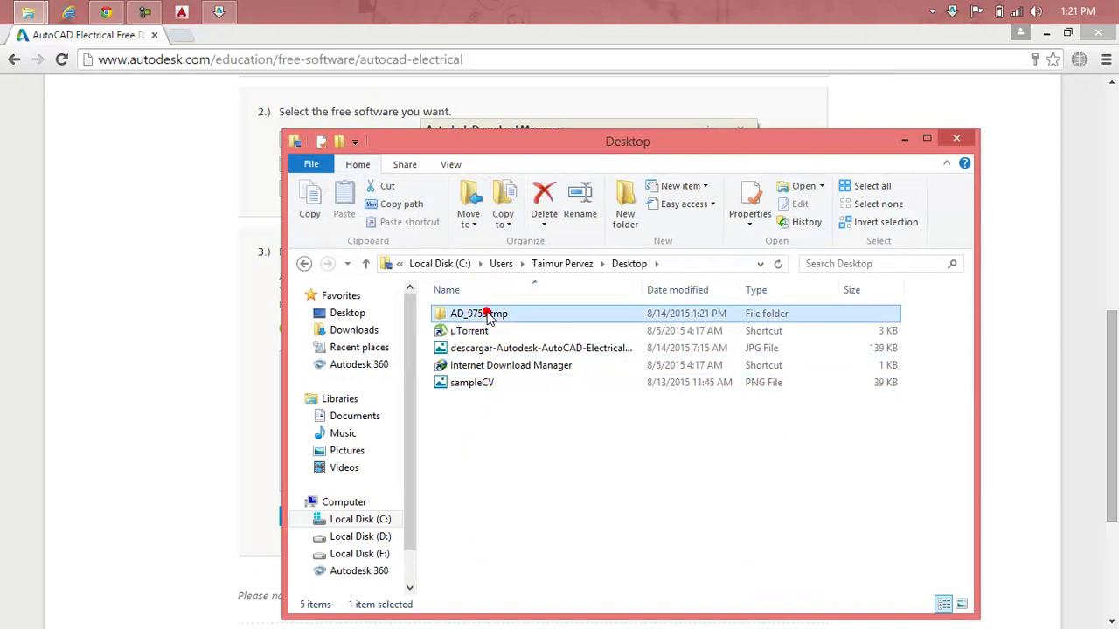
double_click(487, 318)
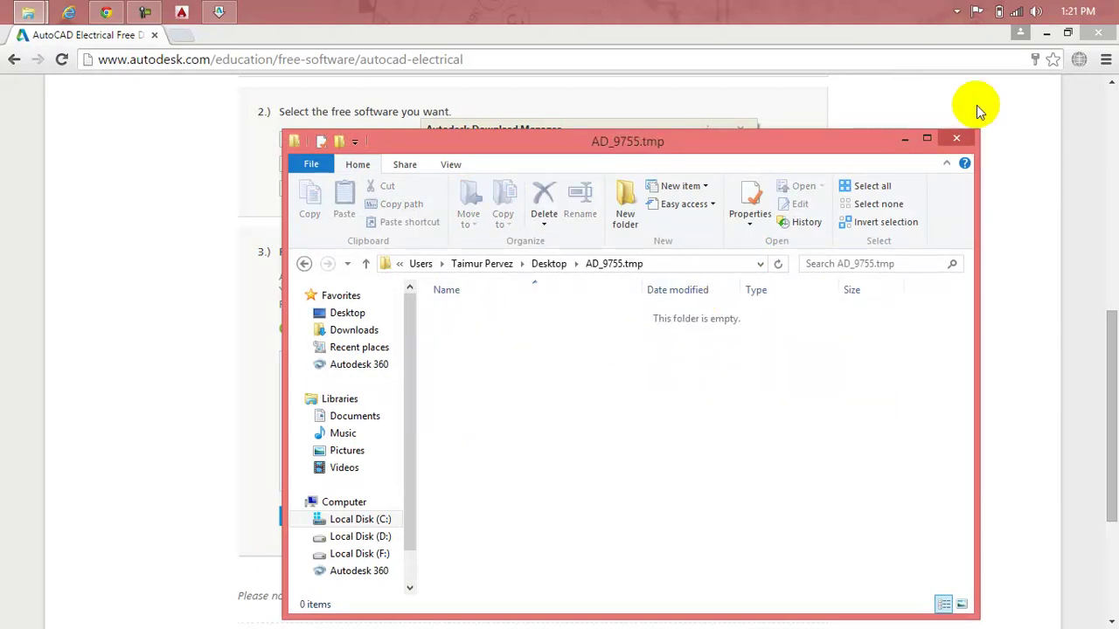
click(958, 139)
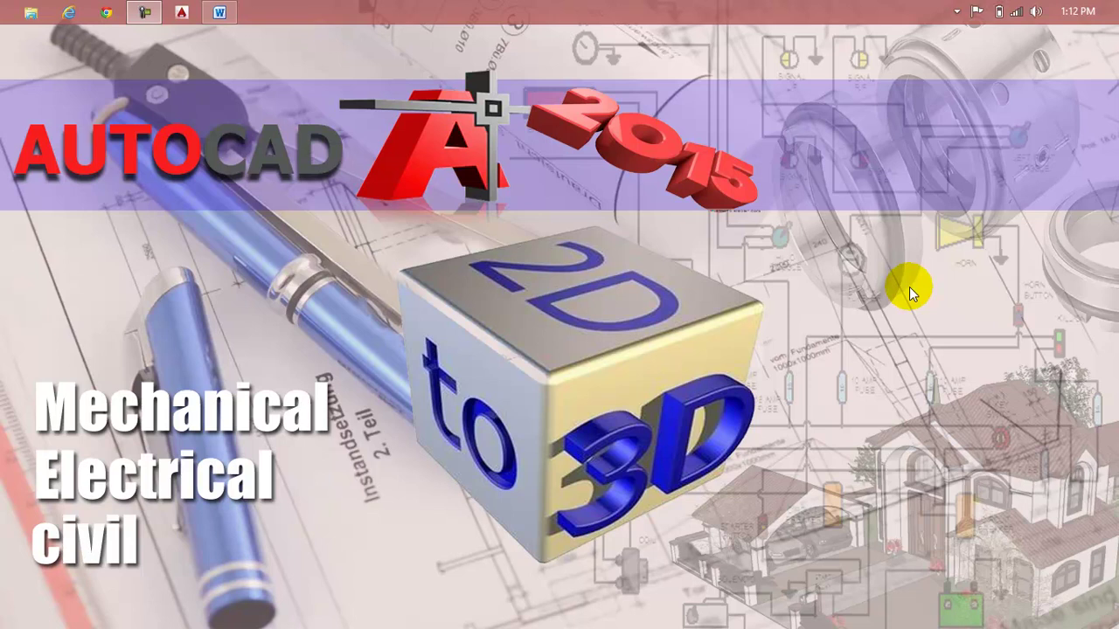
Restore the Lesson 02 Word document to review it, then close Word.
click(219, 11)
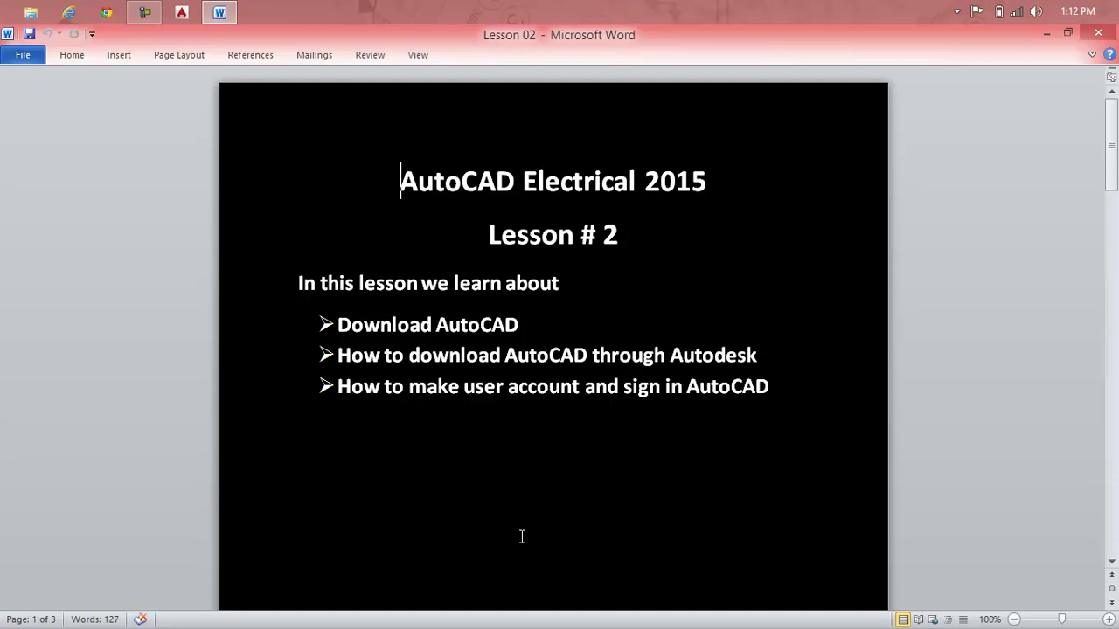
click(1100, 34)
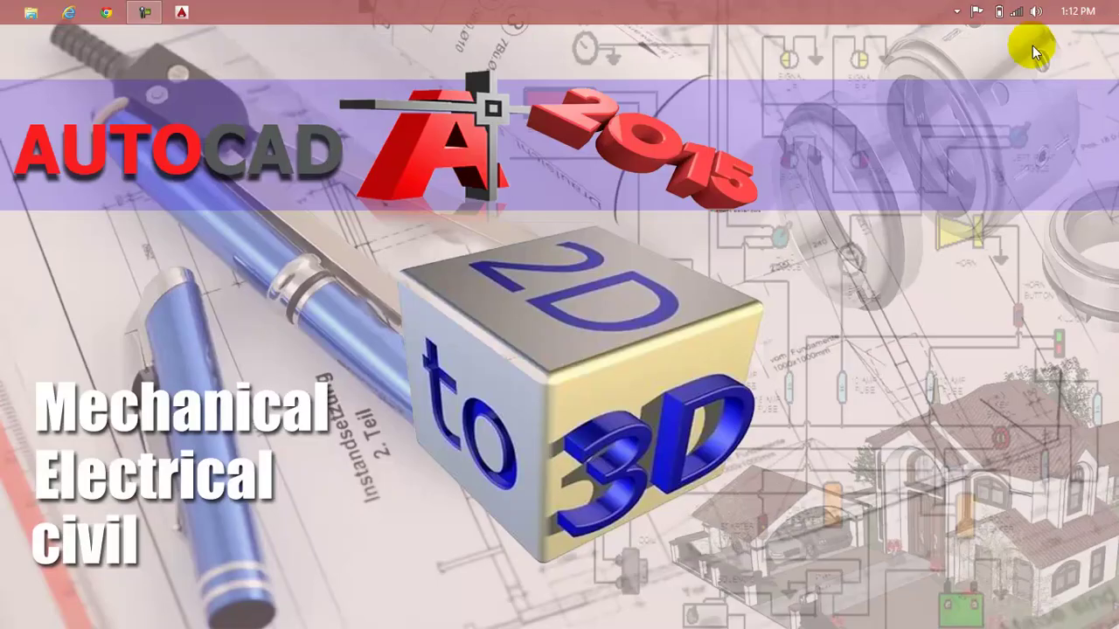
Go to autodesk.com in a new Chrome window.
click(107, 11)
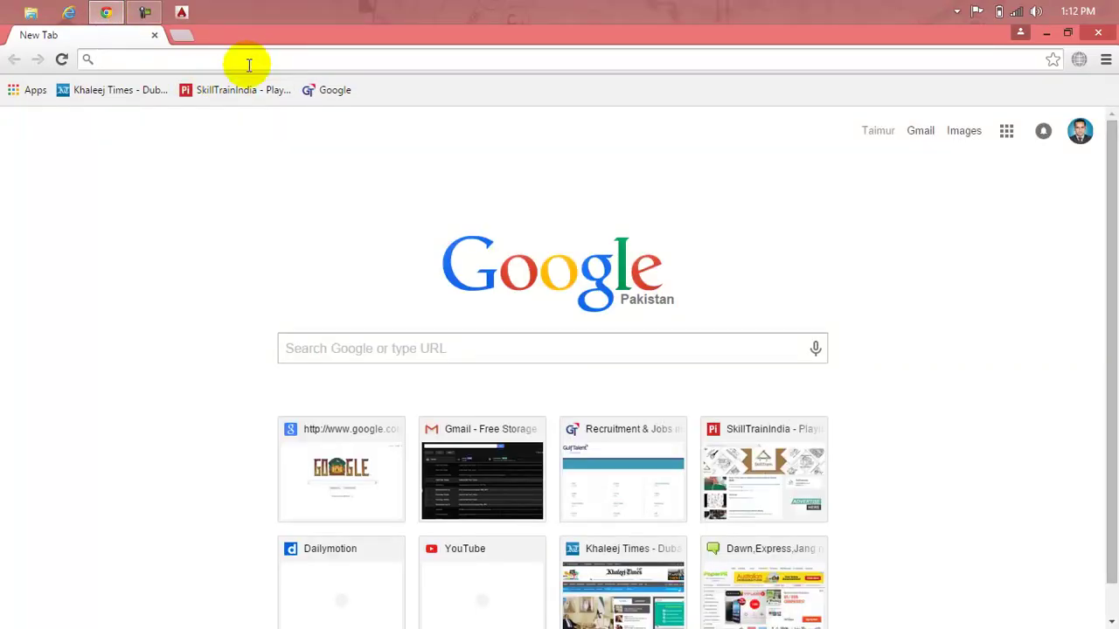
text(auto)
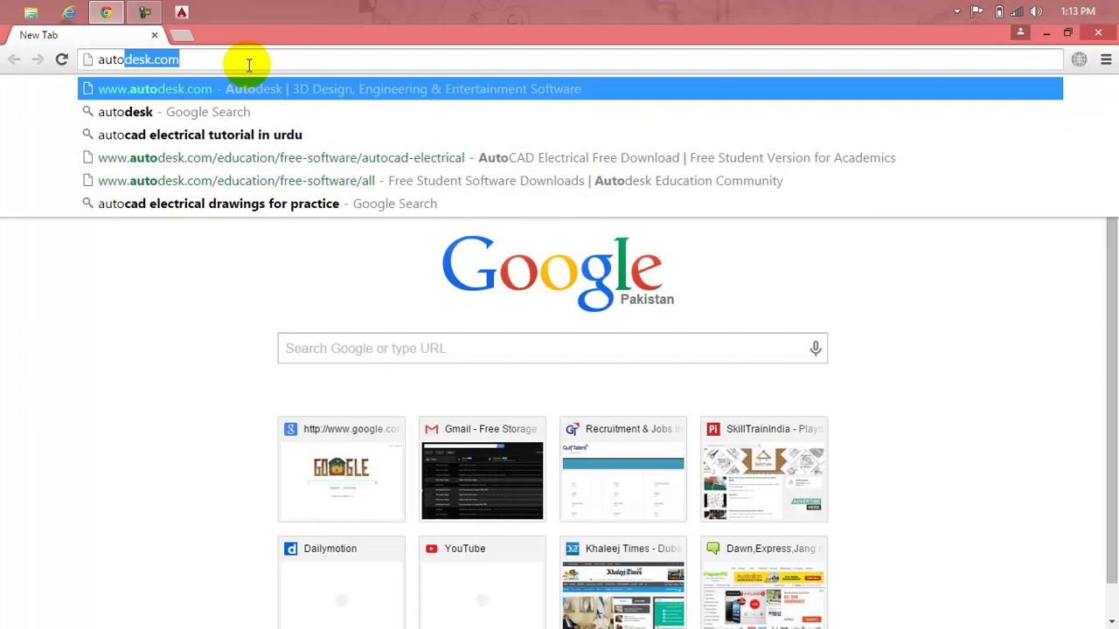
text(desk)
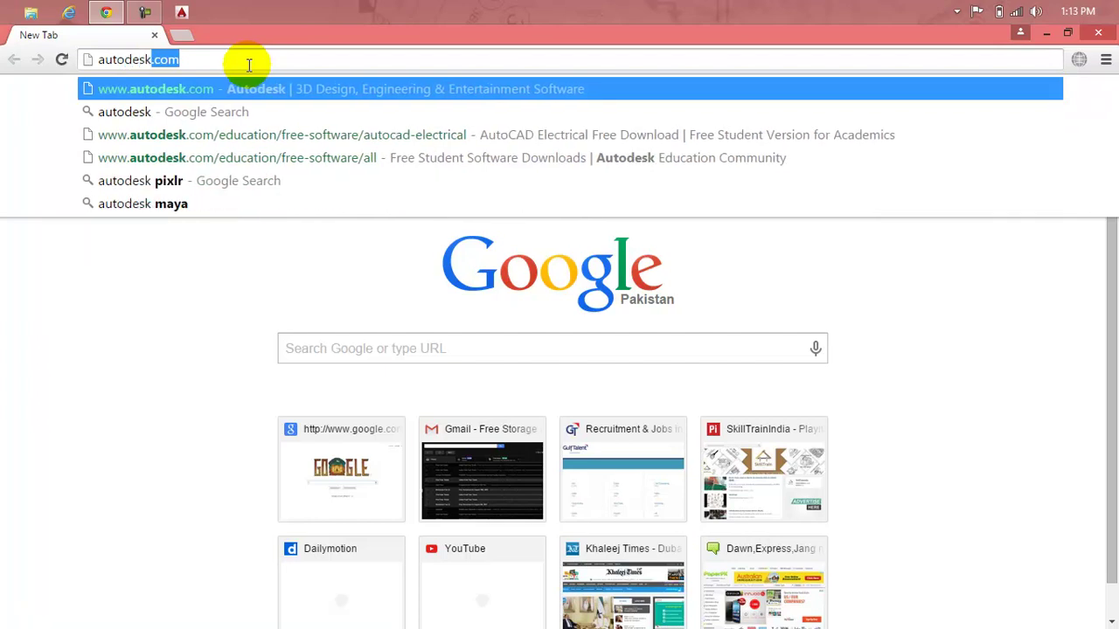
key(Return)
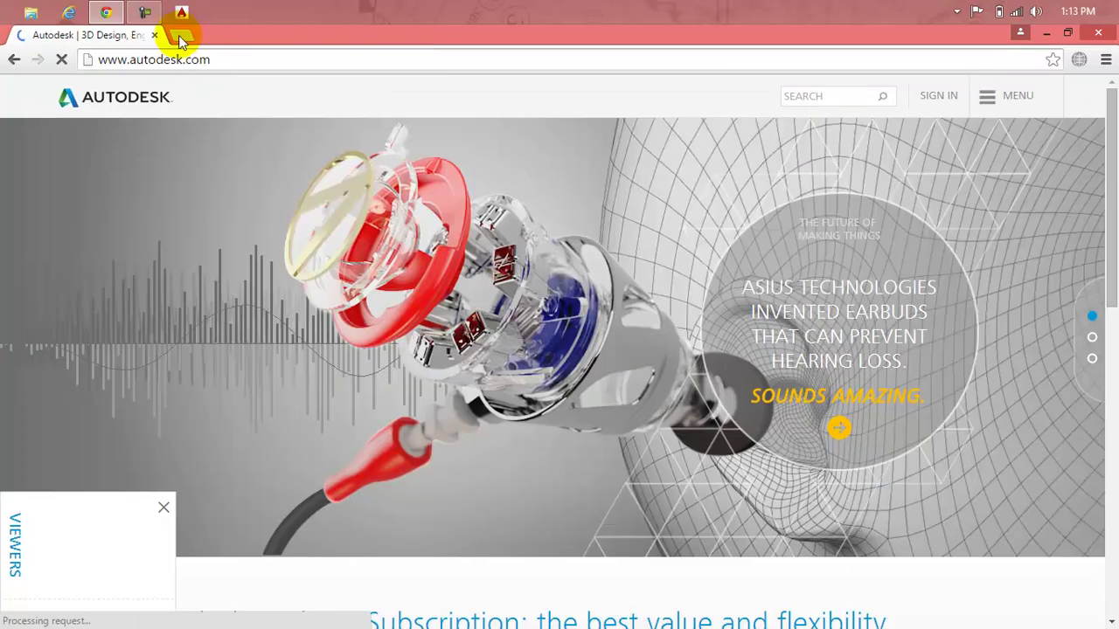
click(144, 11)
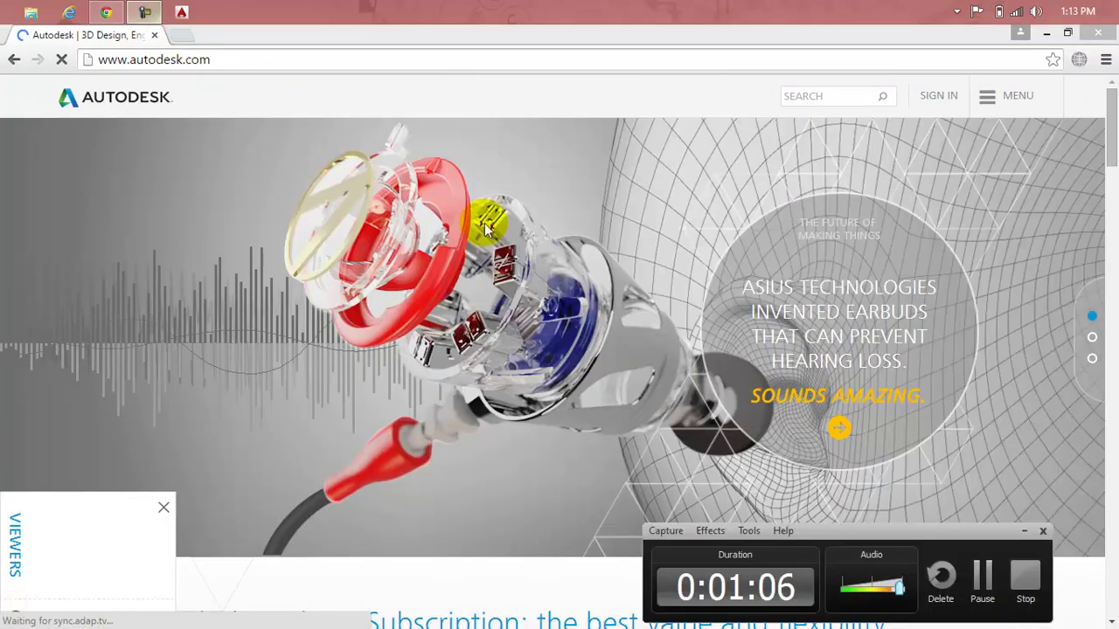
click(979, 575)
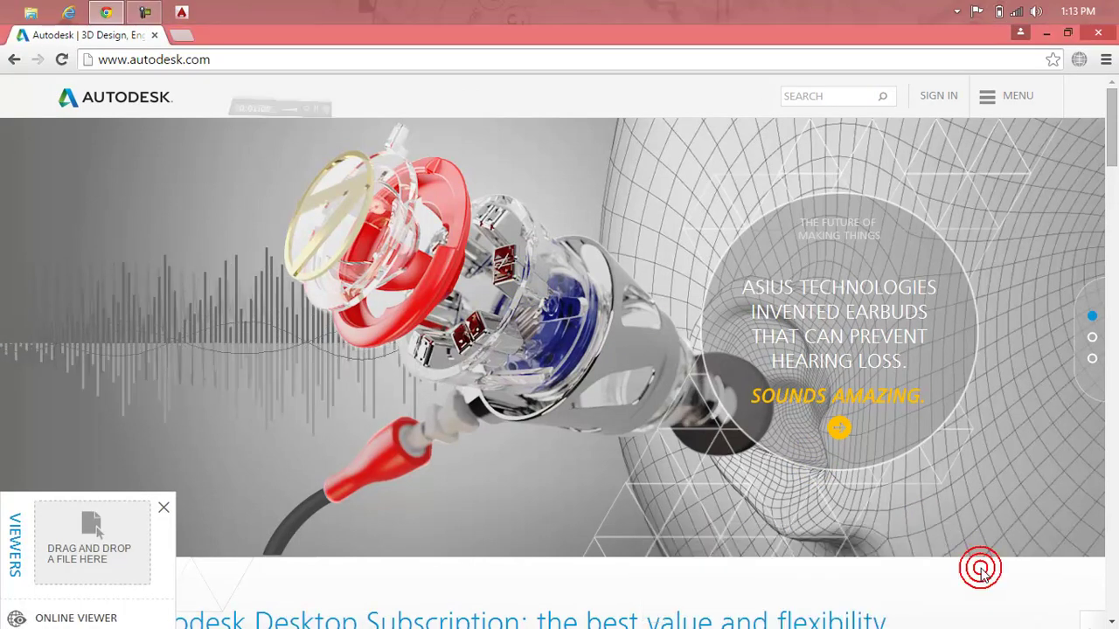
Navigate through the site menu's Downloads section to the Free student software page.
click(1014, 103)
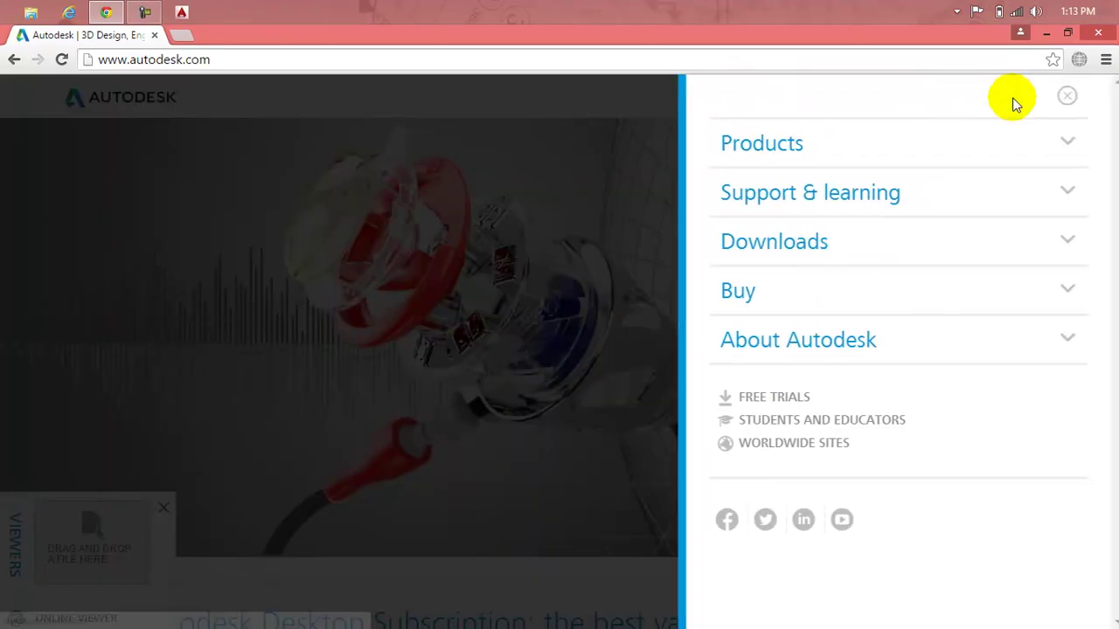
click(854, 247)
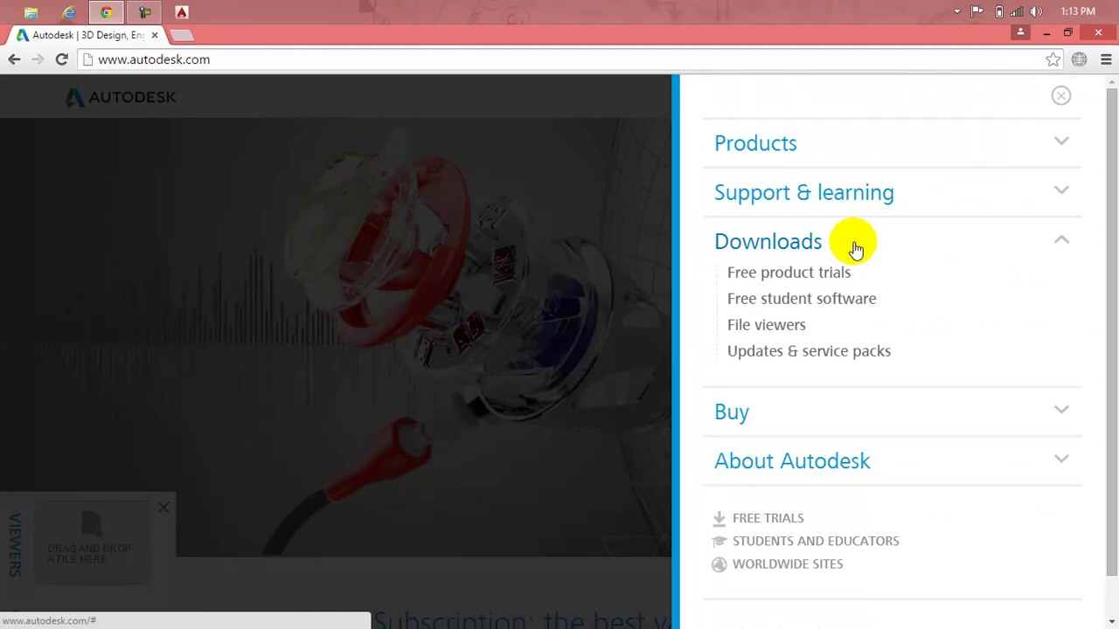
click(844, 302)
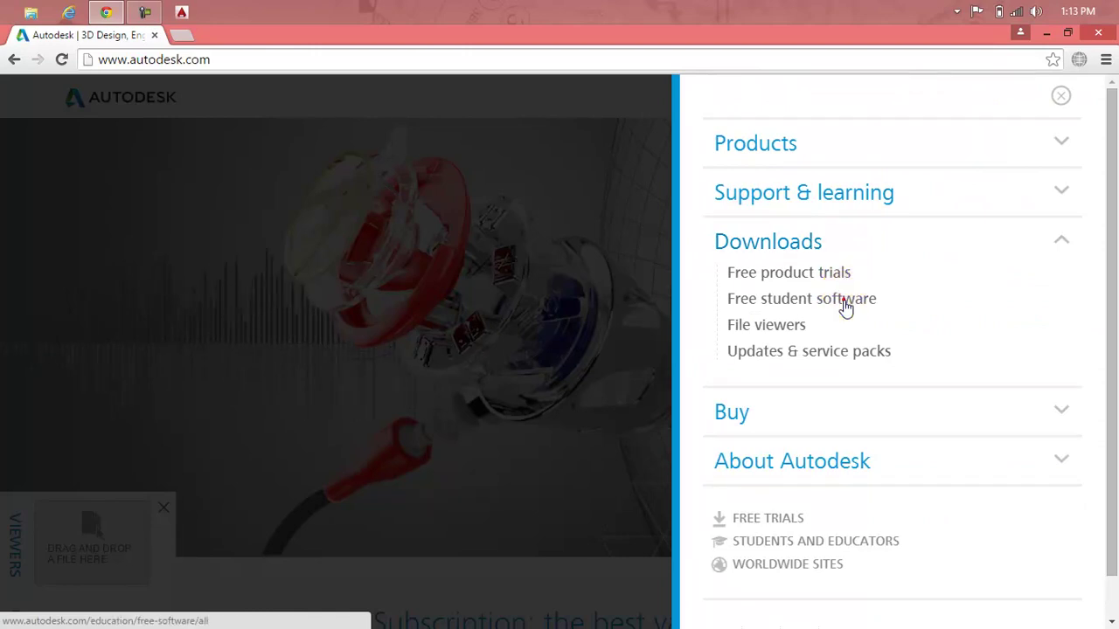
click(844, 301)
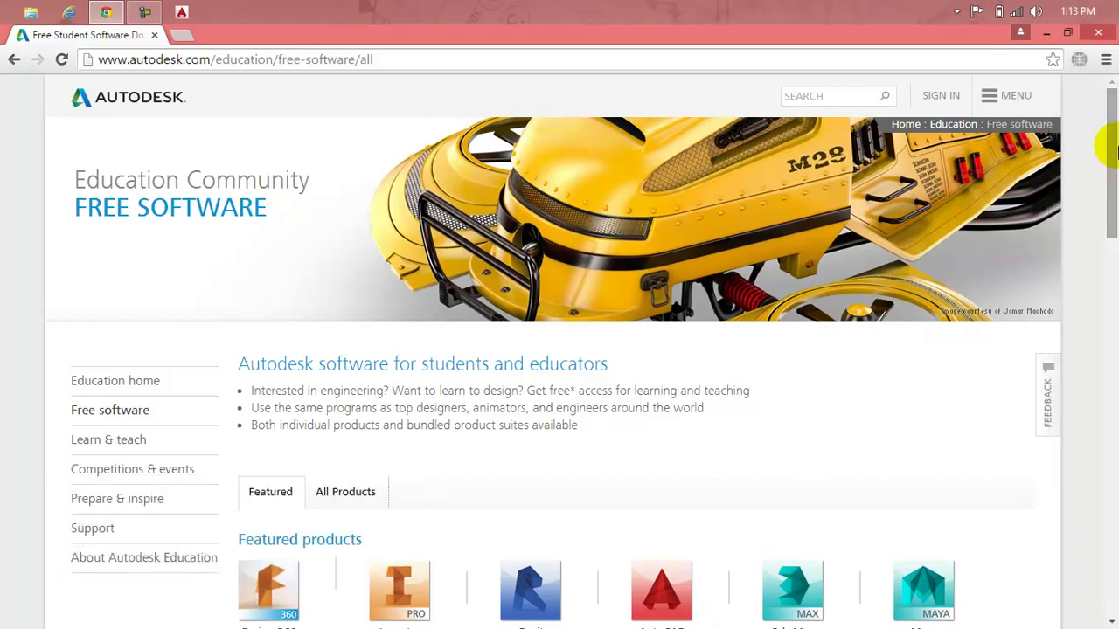
Open AutoCAD Electrical from the student products list and scroll to the free 3-year license section.
drag(1109, 148, 1108, 240)
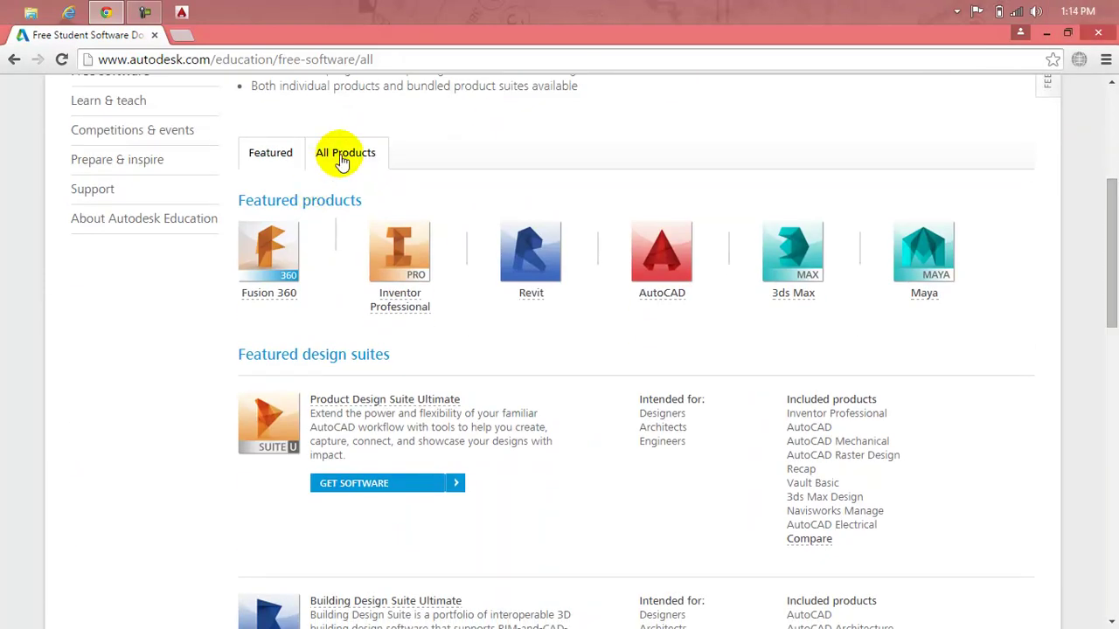
click(342, 162)
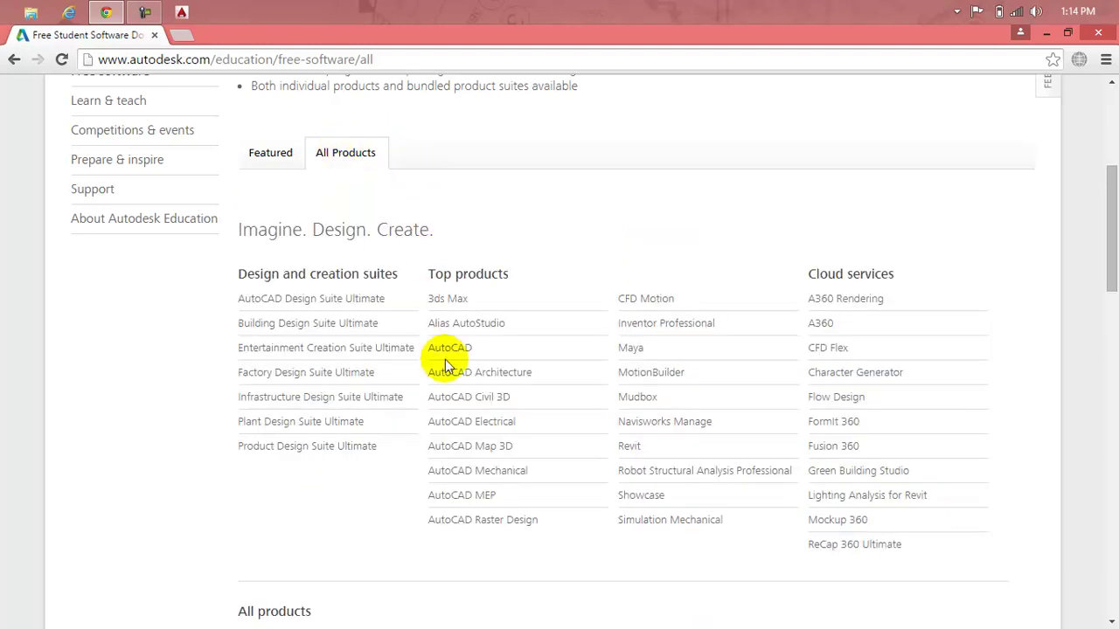
click(456, 427)
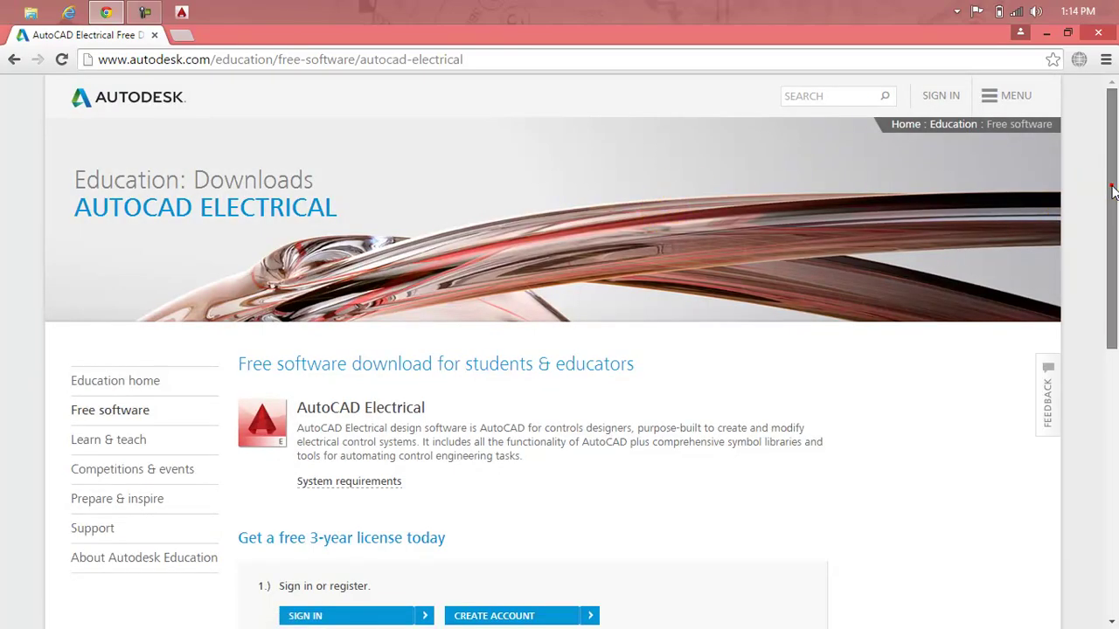
drag(1111, 187, 1115, 345)
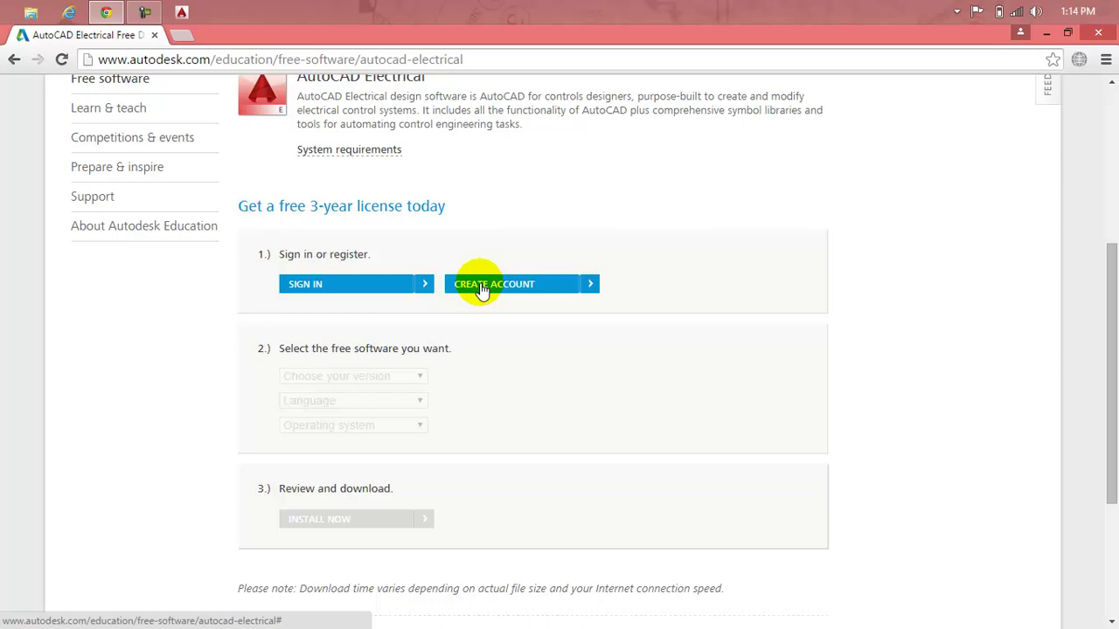
Start a new Autodesk account and set the country to Pakistan.
click(482, 287)
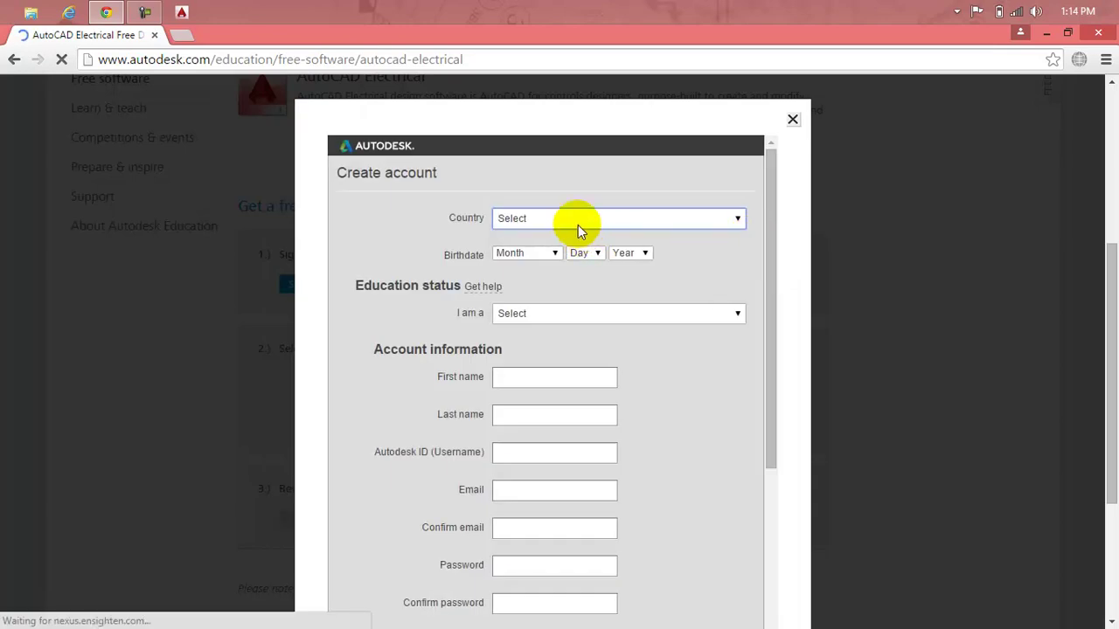
click(577, 225)
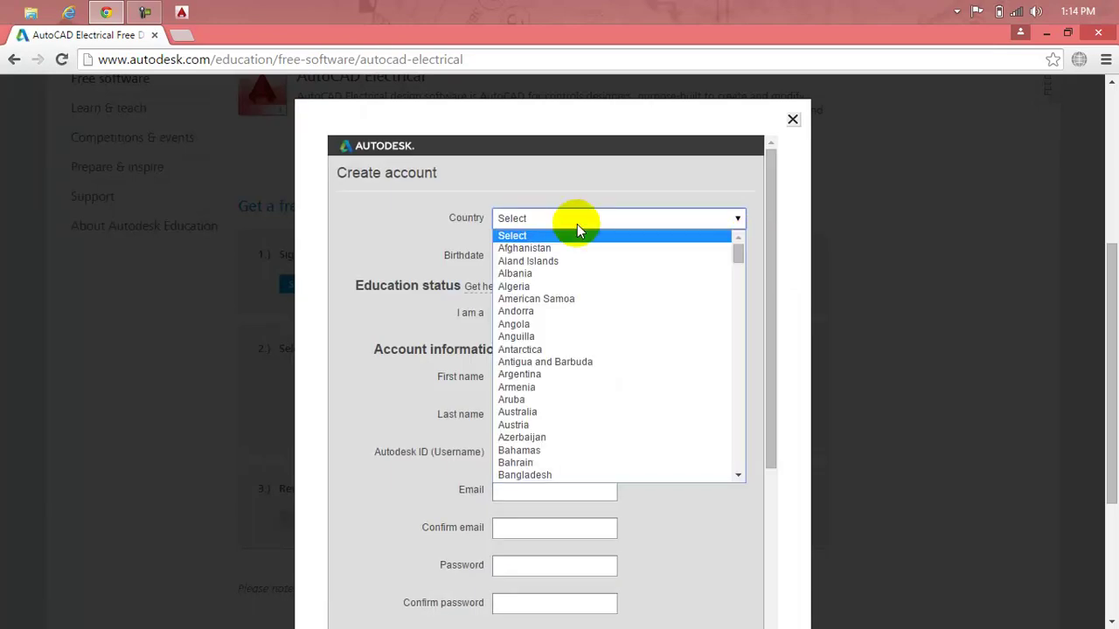
text(pak)
key(Return)
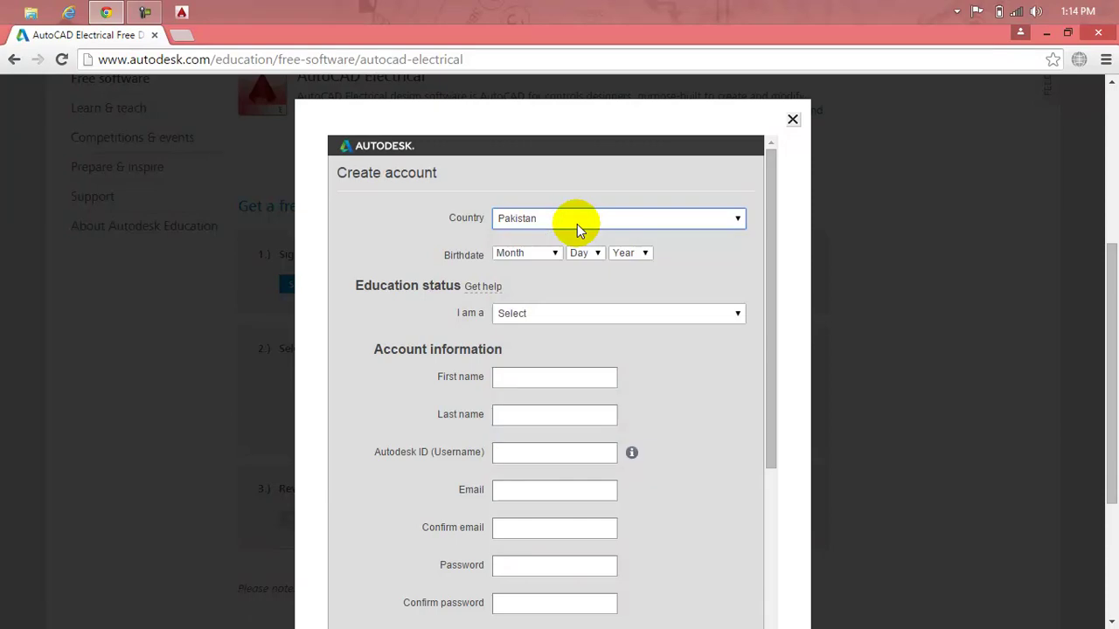
Pick a birthdate of May 08, 1990.
click(553, 253)
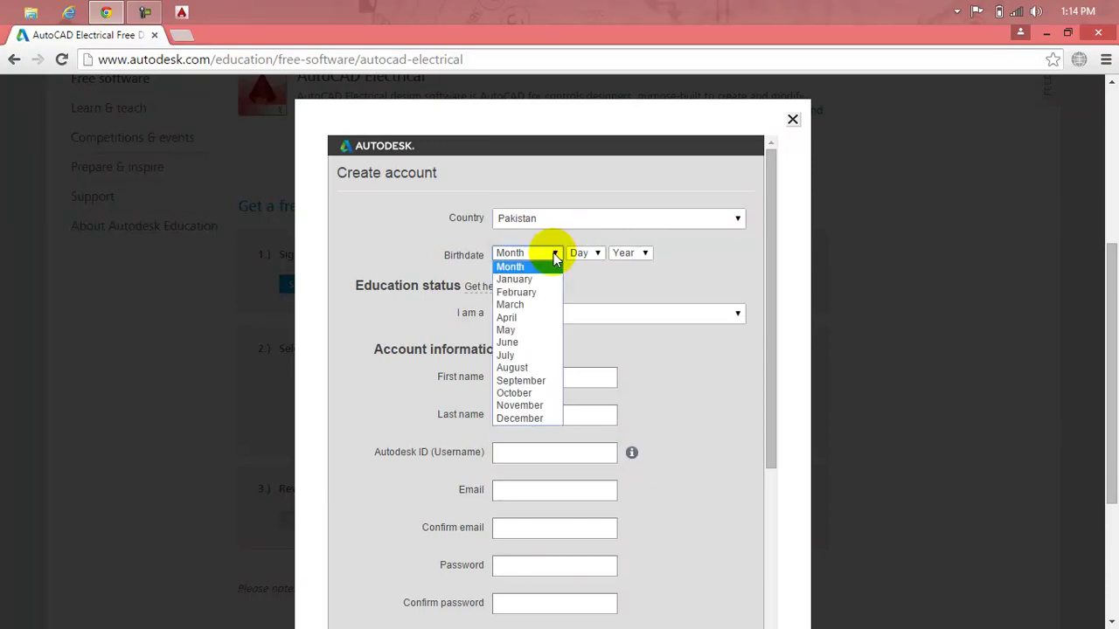
click(530, 331)
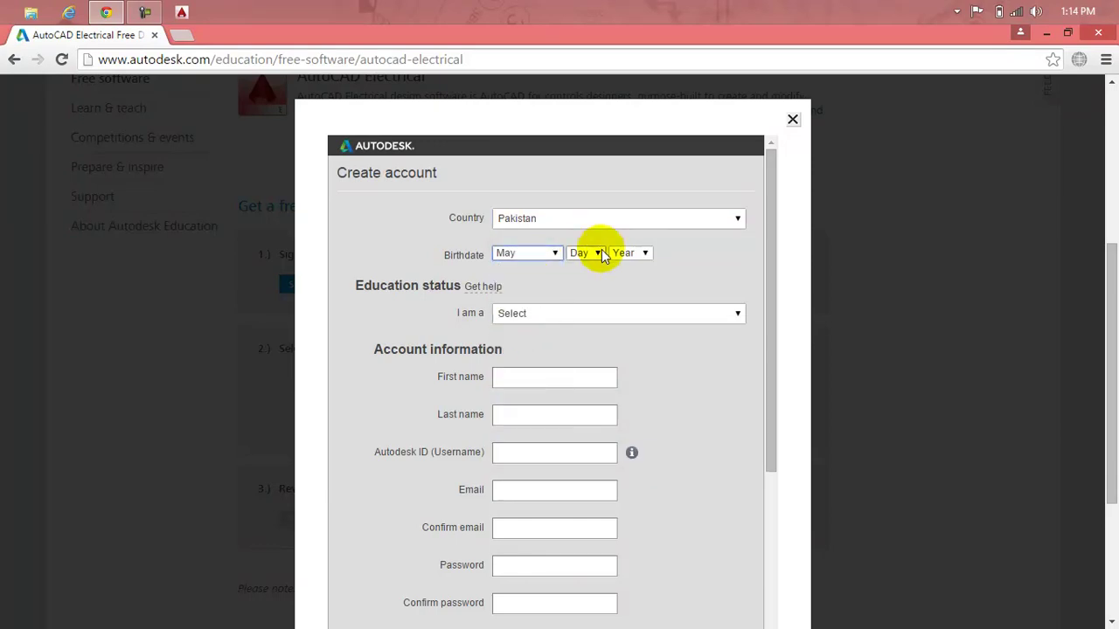
click(598, 253)
click(579, 368)
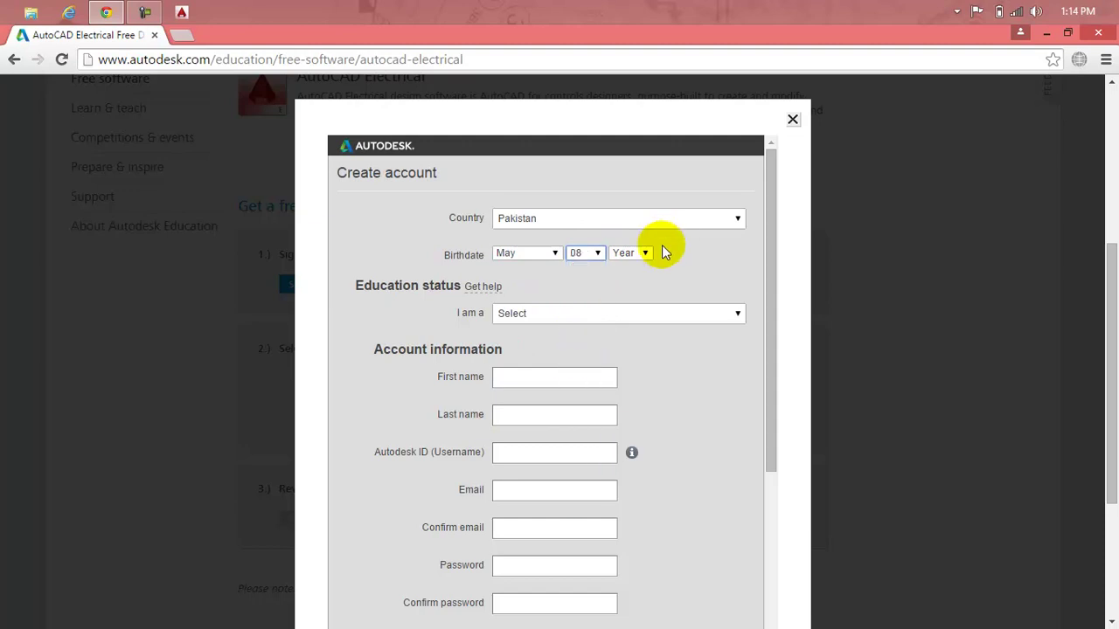
click(645, 253)
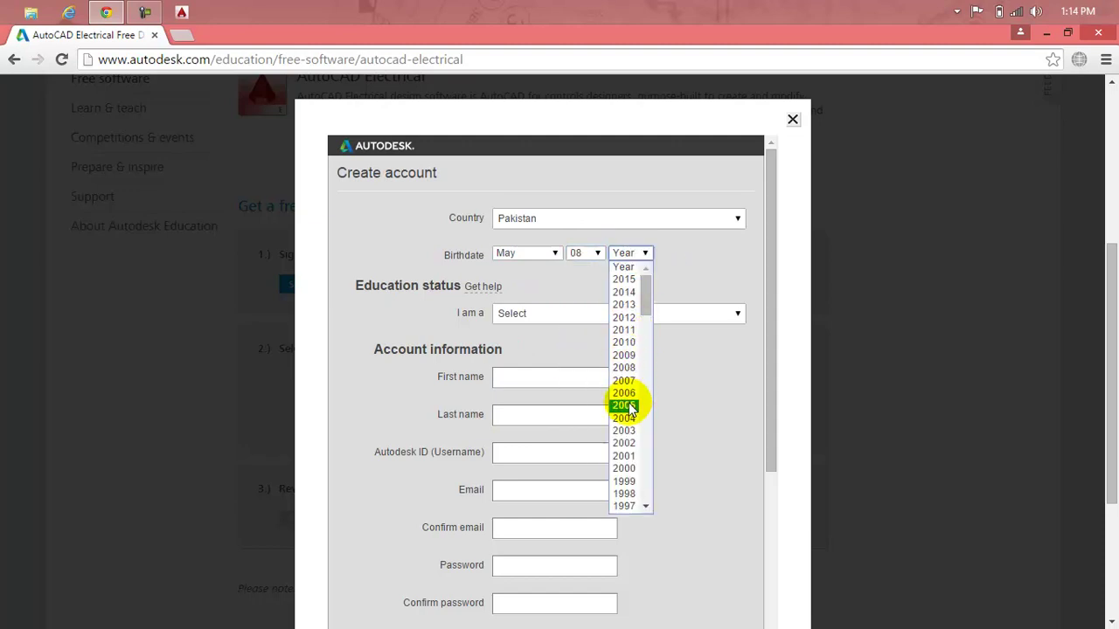
click(645, 505)
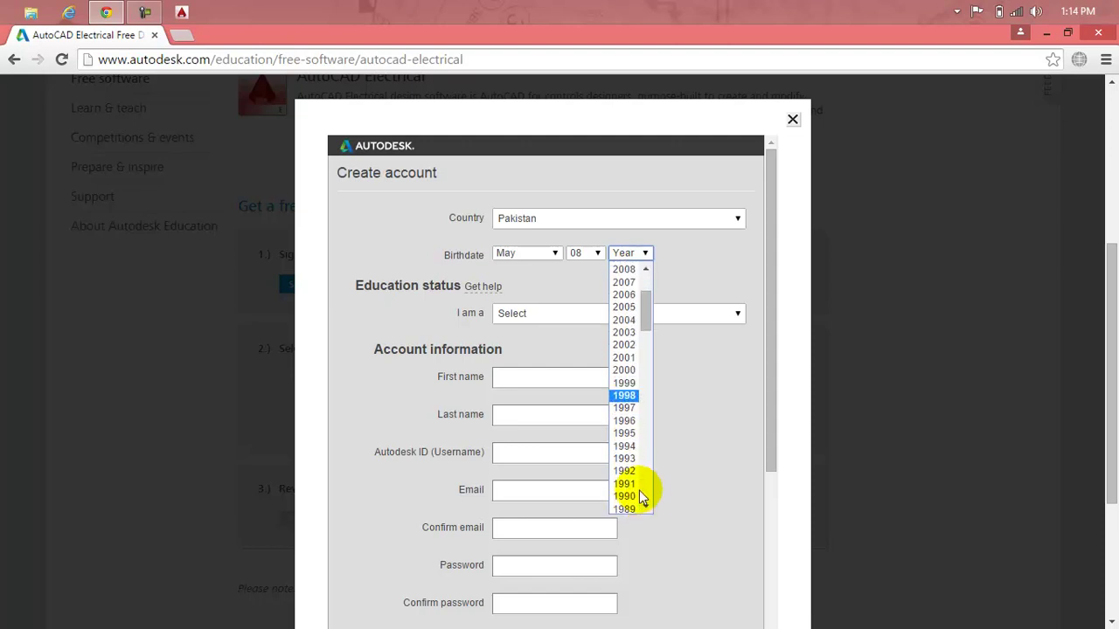
click(628, 495)
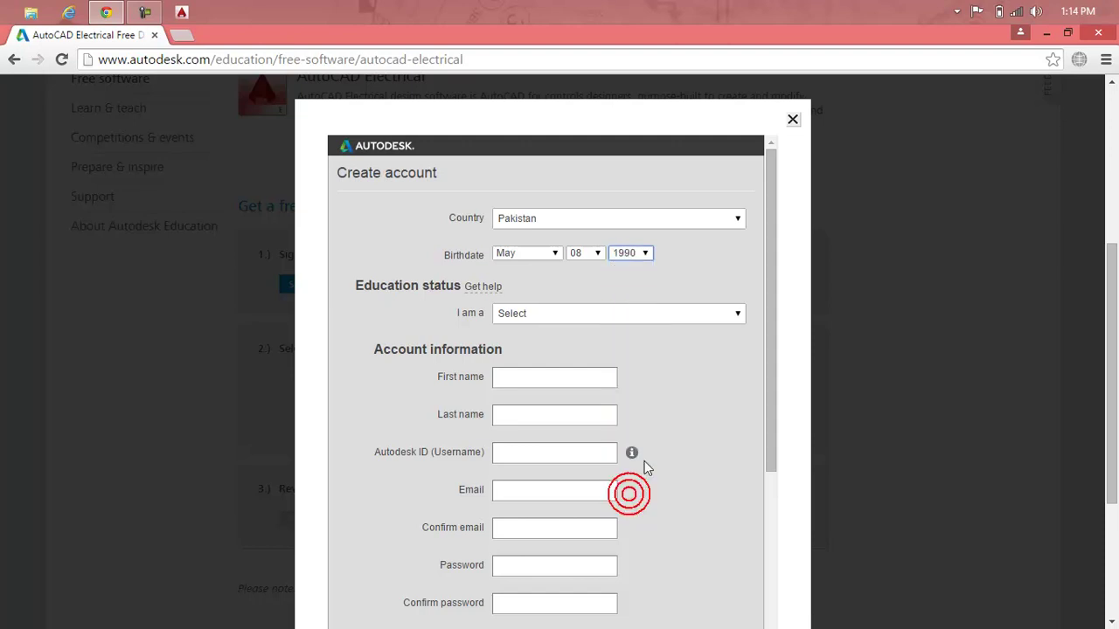
Correct the birthdate to April 20, 1990, then open the education status list.
click(533, 253)
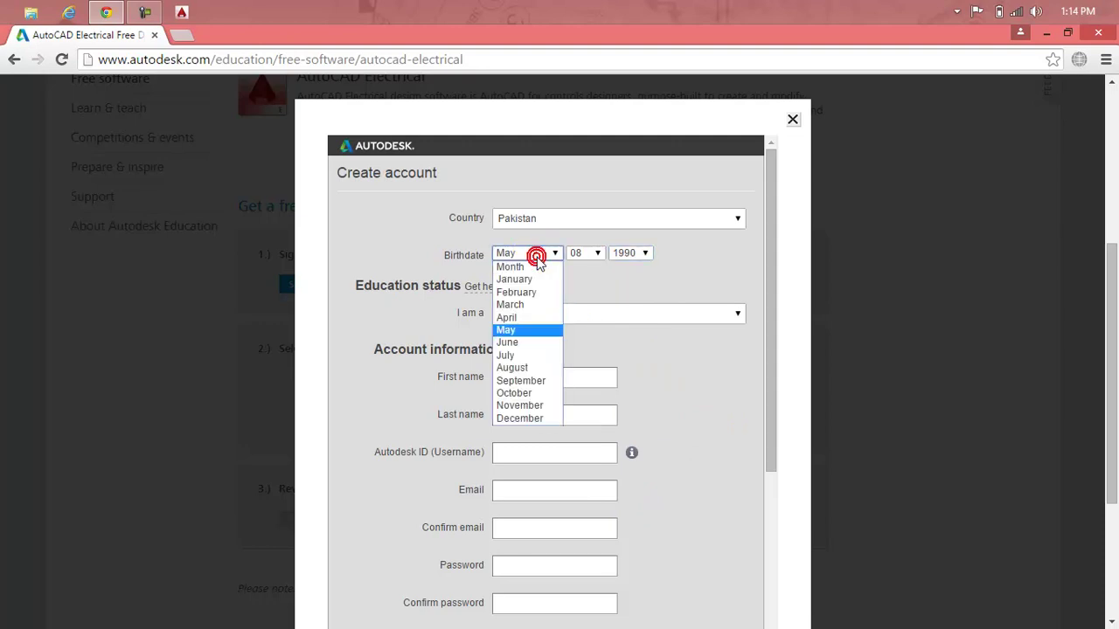
click(530, 318)
click(583, 256)
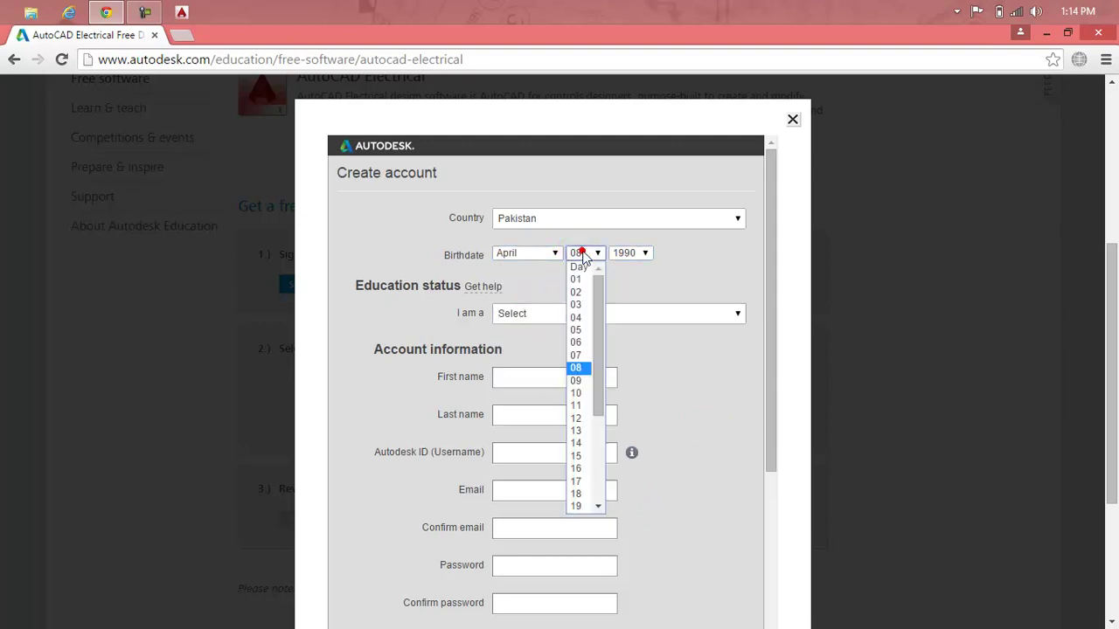
scroll(582, 507, down, 1)
click(584, 488)
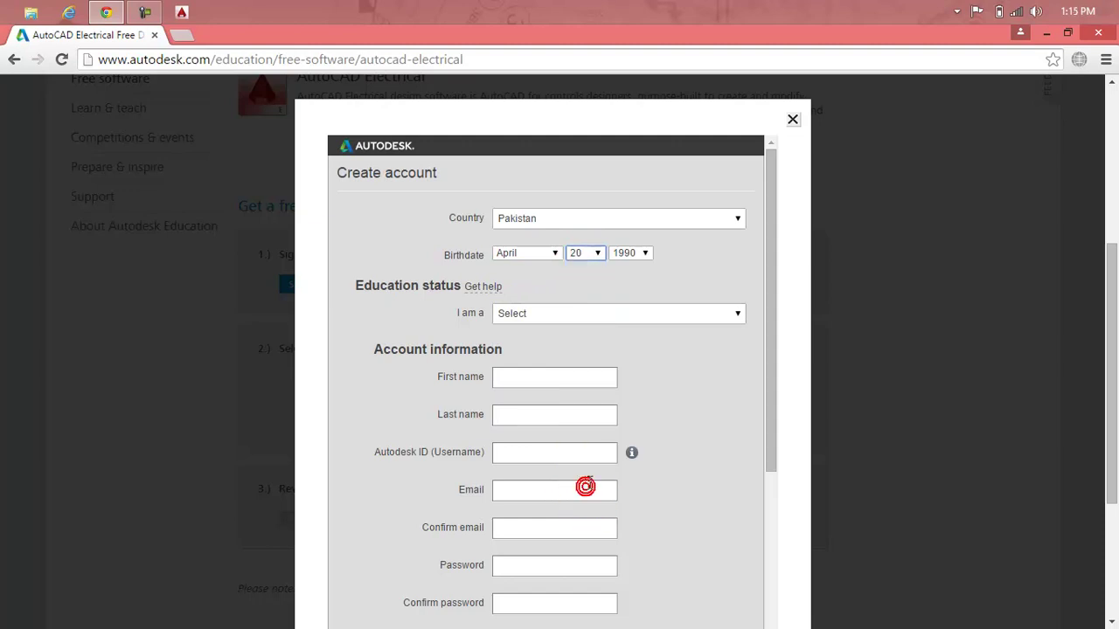
click(655, 318)
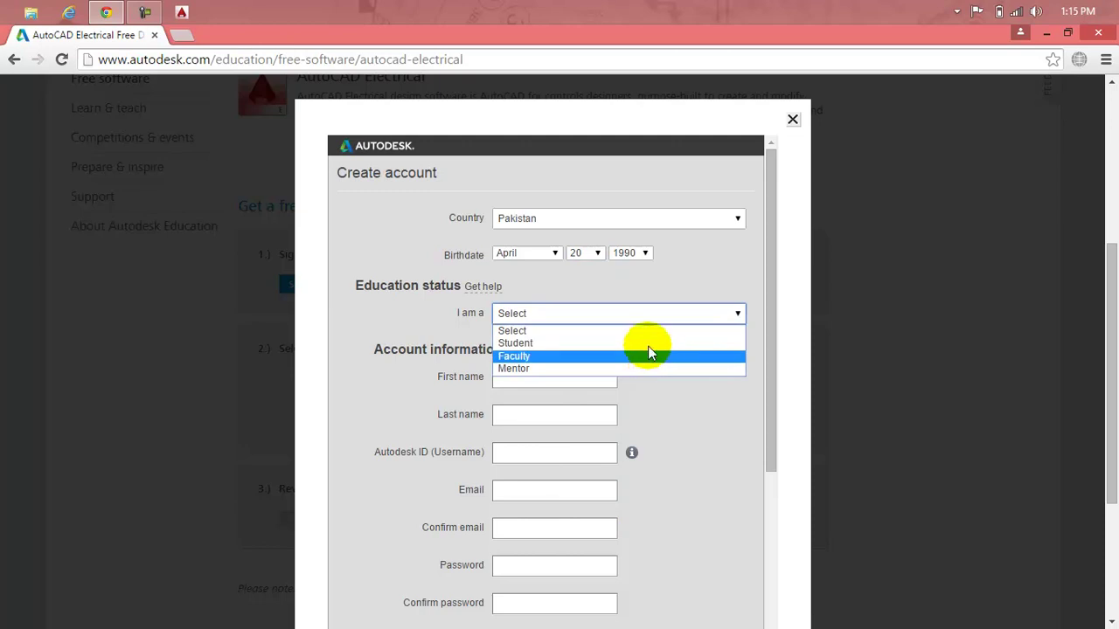
Set 'I am a' to Student and the school type to College/University, then fill in the school name and website.
click(647, 344)
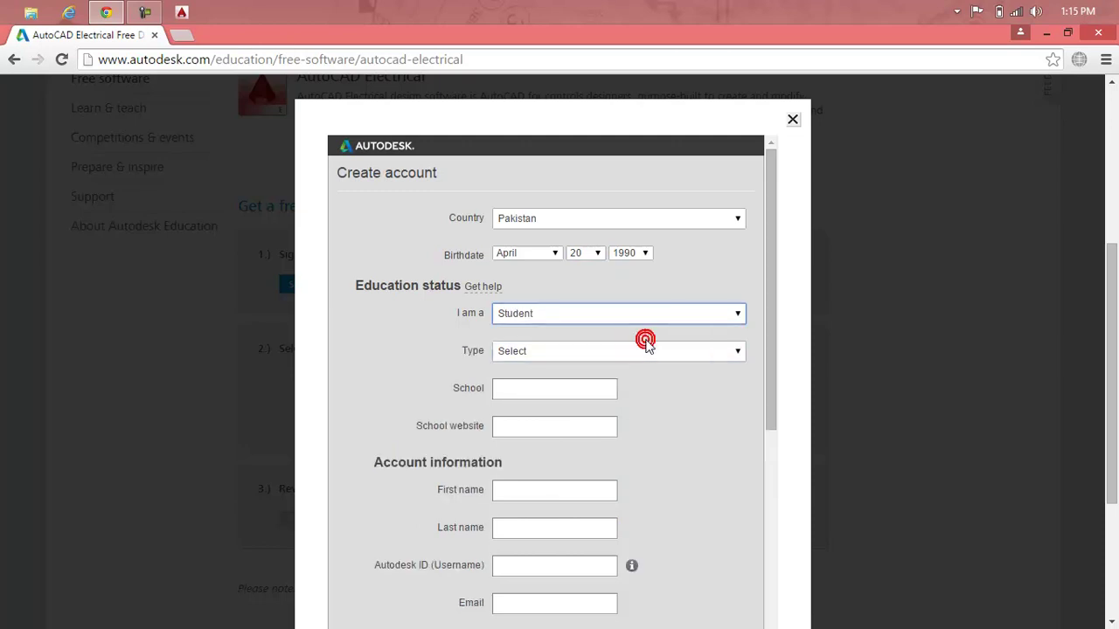
click(636, 354)
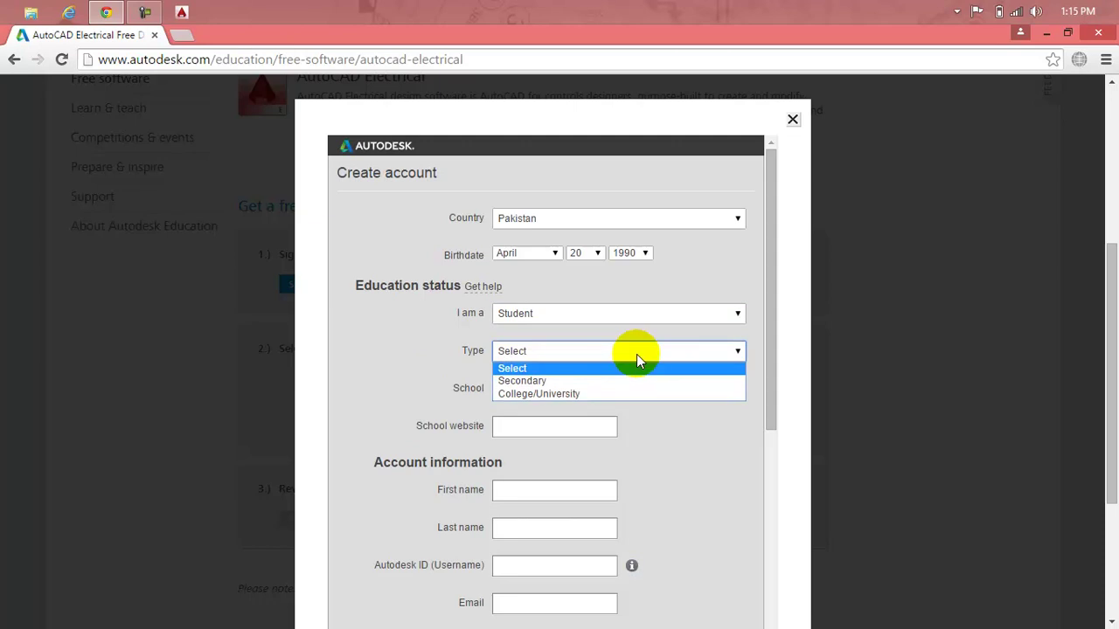
click(637, 393)
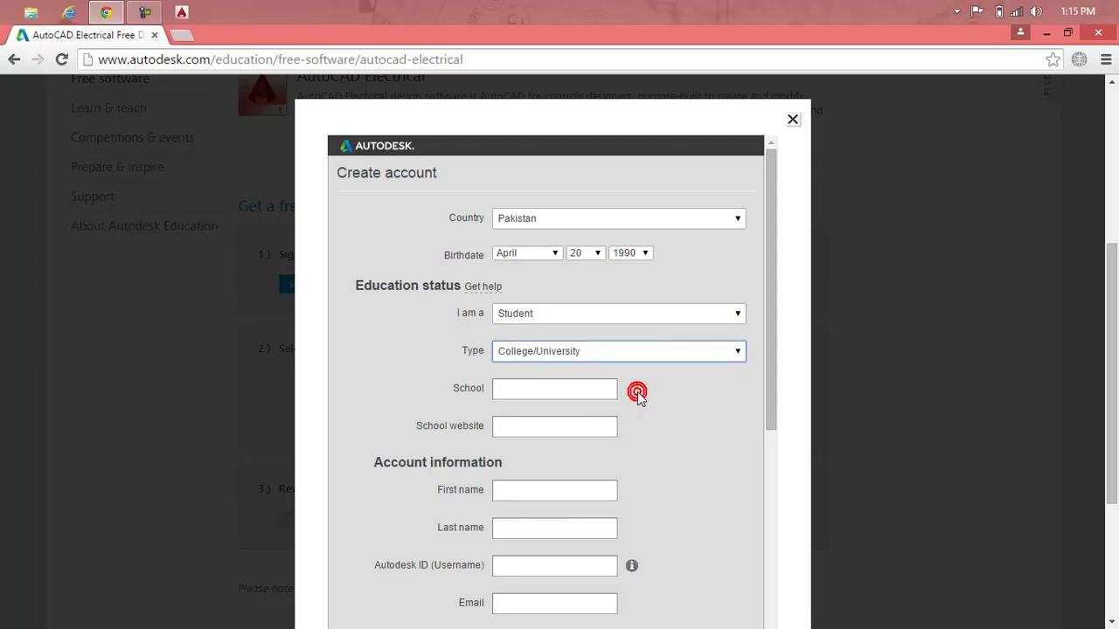
click(599, 391)
click(586, 428)
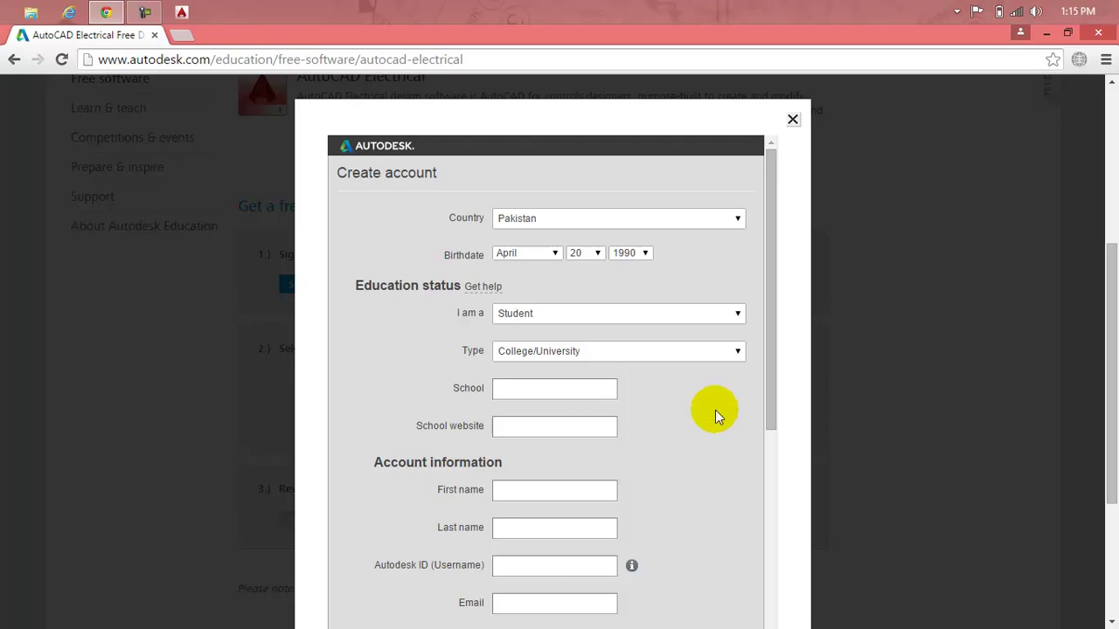
mouse_move(772, 384)
mouse_down()
mouse_move(766, 468)
mouse_move(784, 512)
mouse_up()
Fill in the first name, last name, username, e-mail and password fields, including both confirmations.
click(554, 268)
click(544, 294)
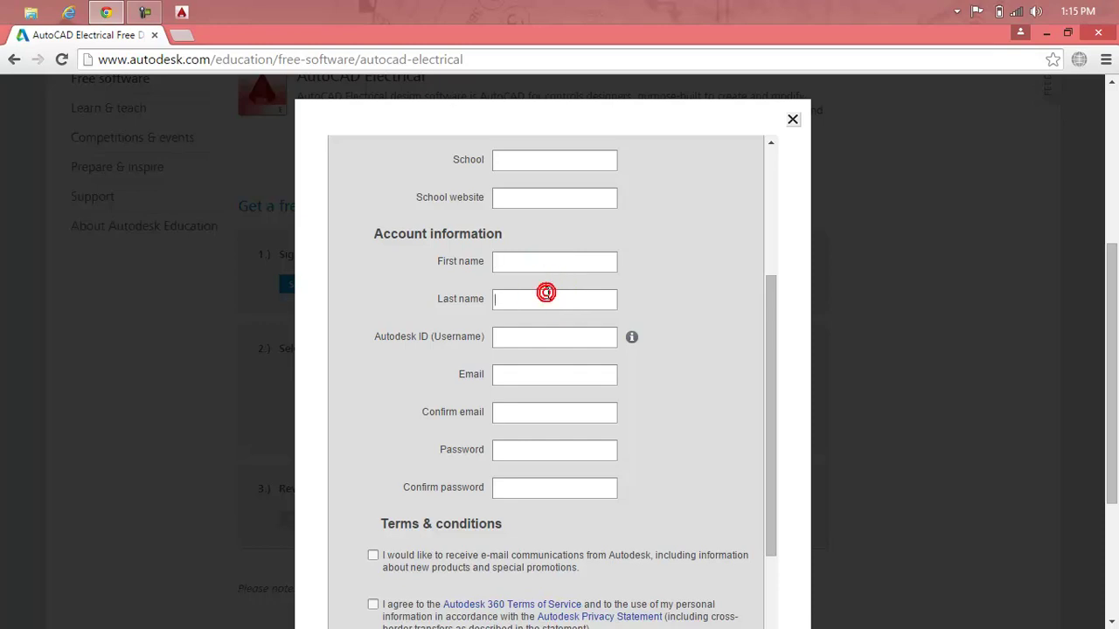
click(534, 336)
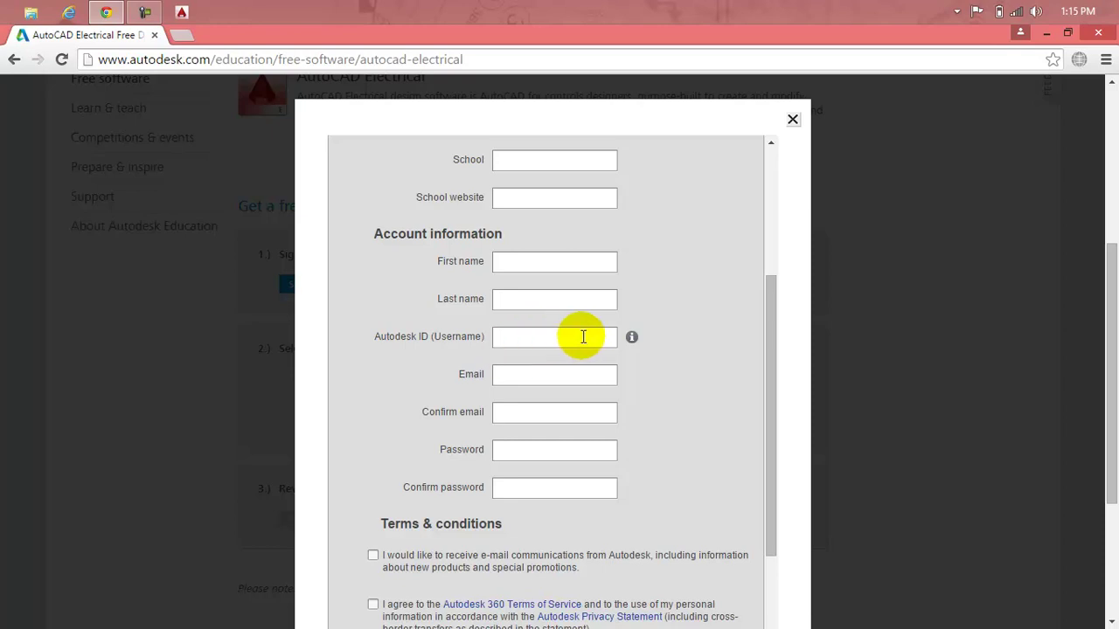
click(565, 378)
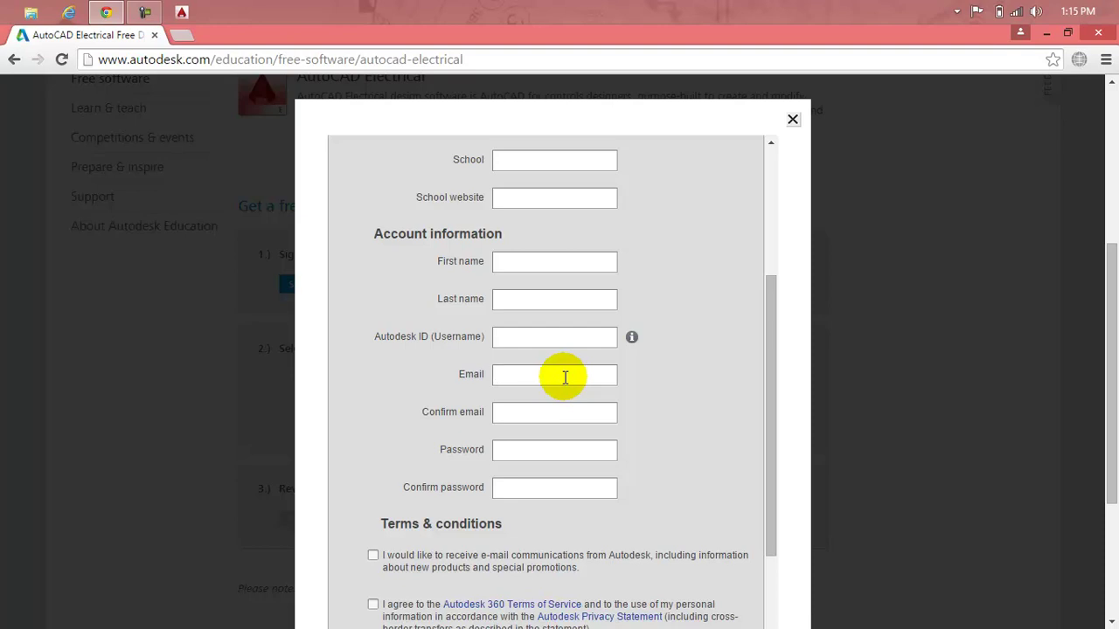
click(564, 412)
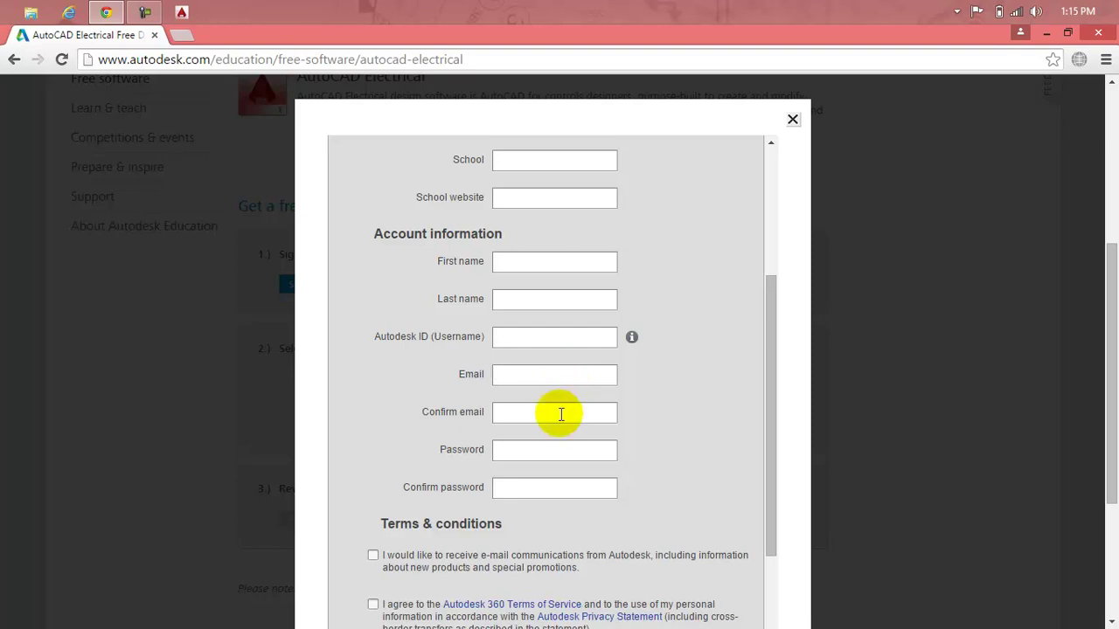
click(551, 440)
click(544, 491)
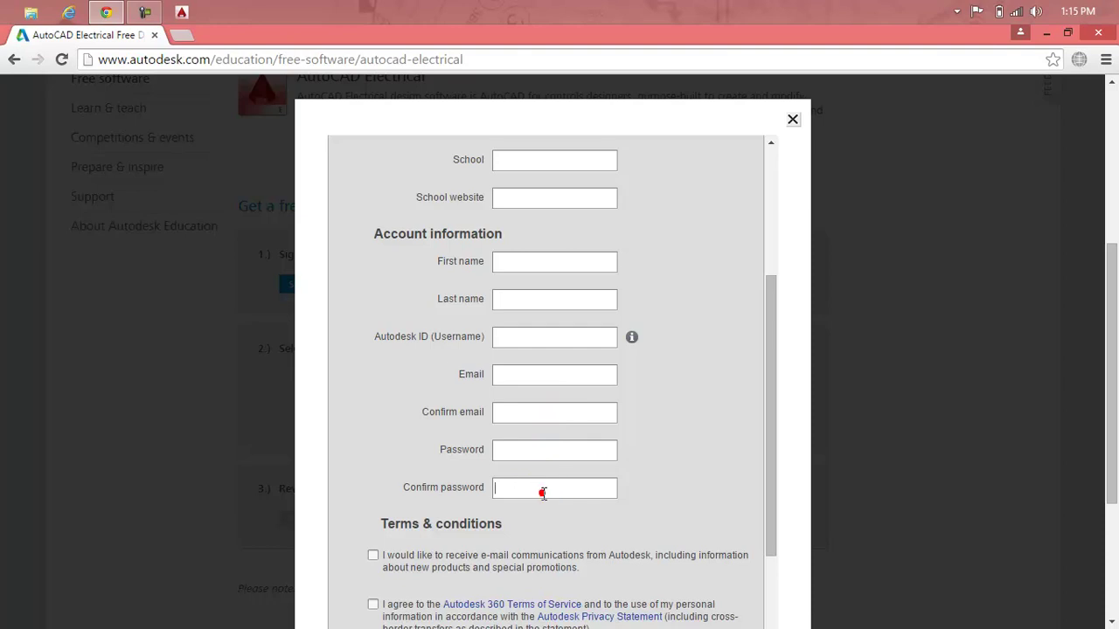
Tick the e-mail opt-in, Autodesk 360 Terms of Service and student Terms of Use checkboxes.
click(771, 347)
drag(771, 347, 781, 469)
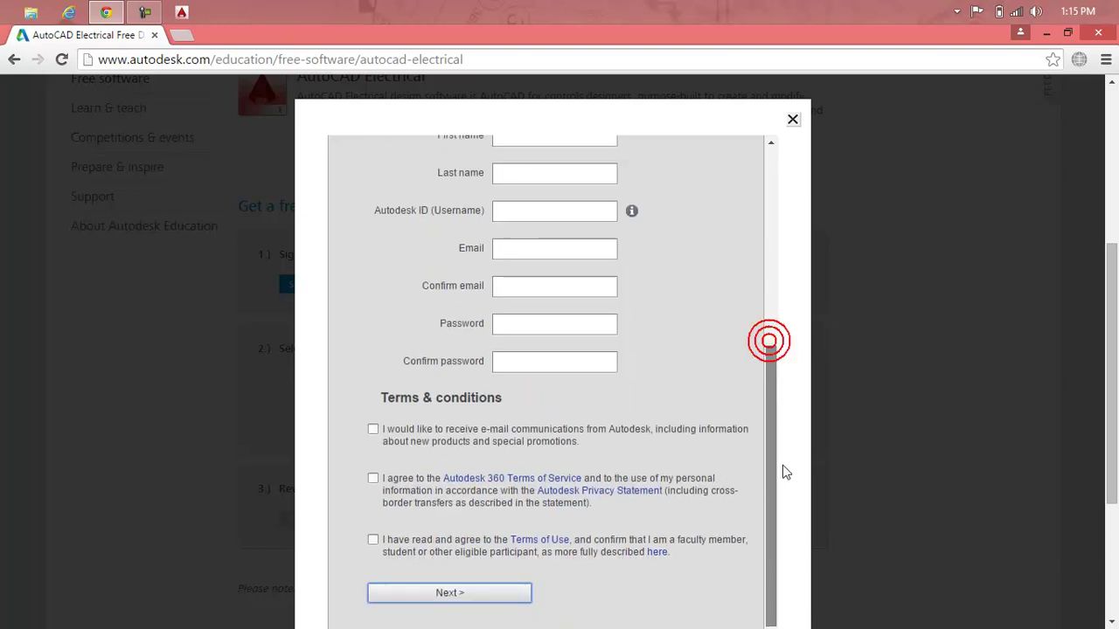
click(373, 430)
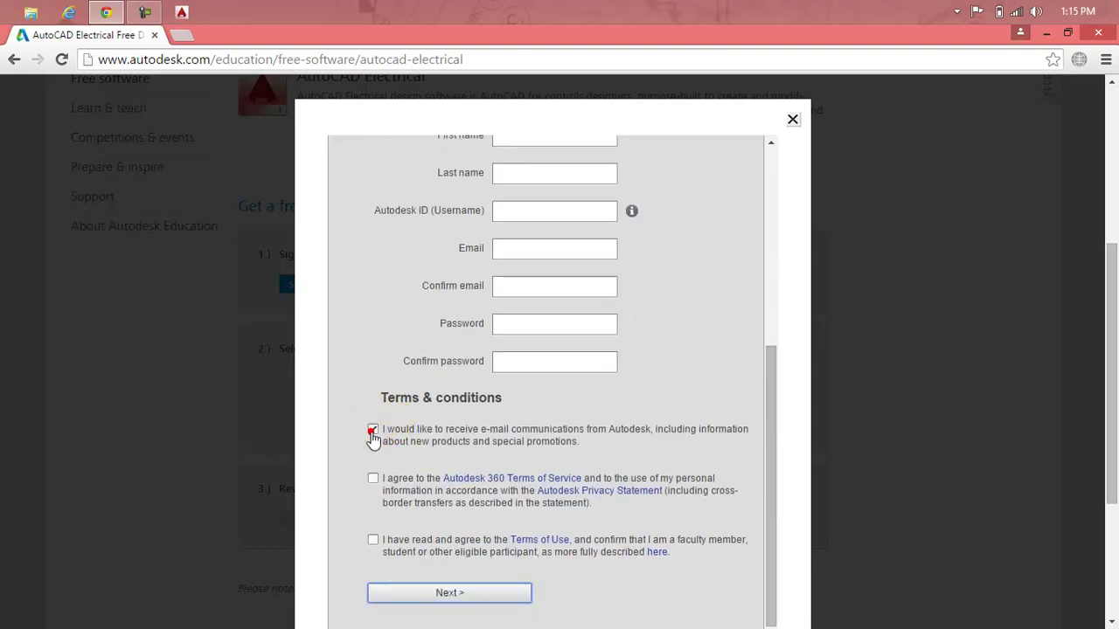
click(373, 479)
click(373, 540)
click(446, 594)
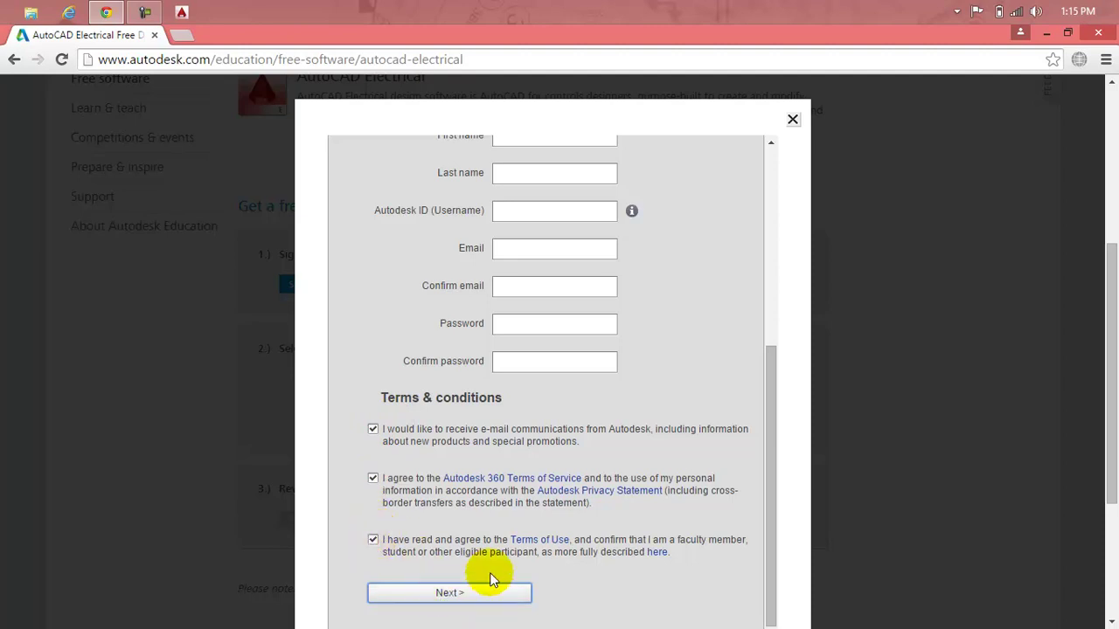
drag(770, 414, 777, 355)
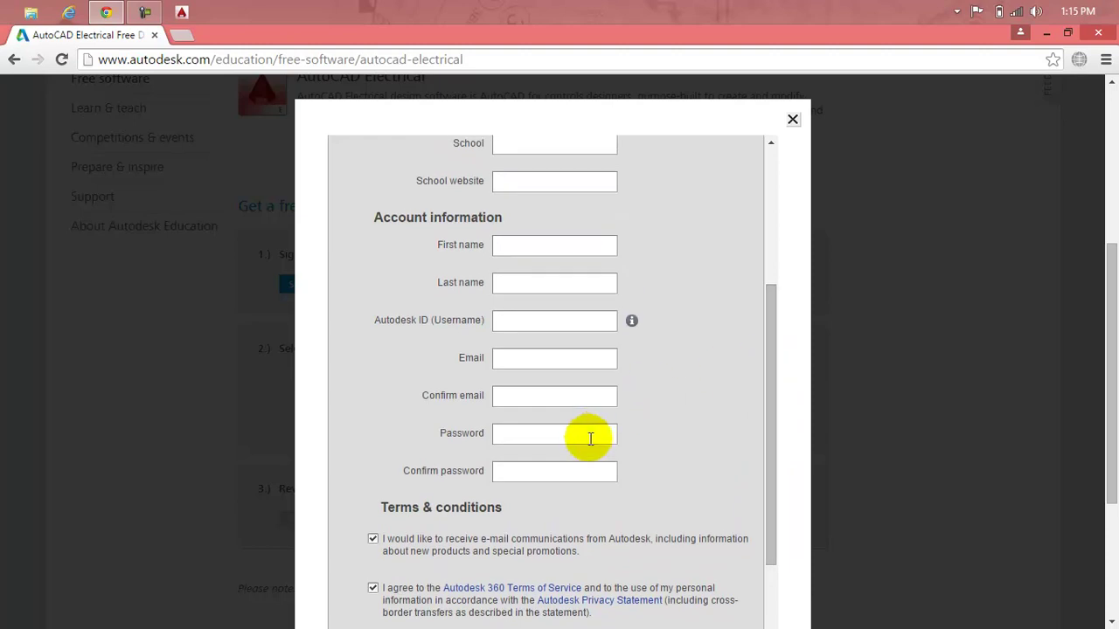
Load Gmail in a new tab, then go back to the AutoCAD Electrical tab.
click(180, 36)
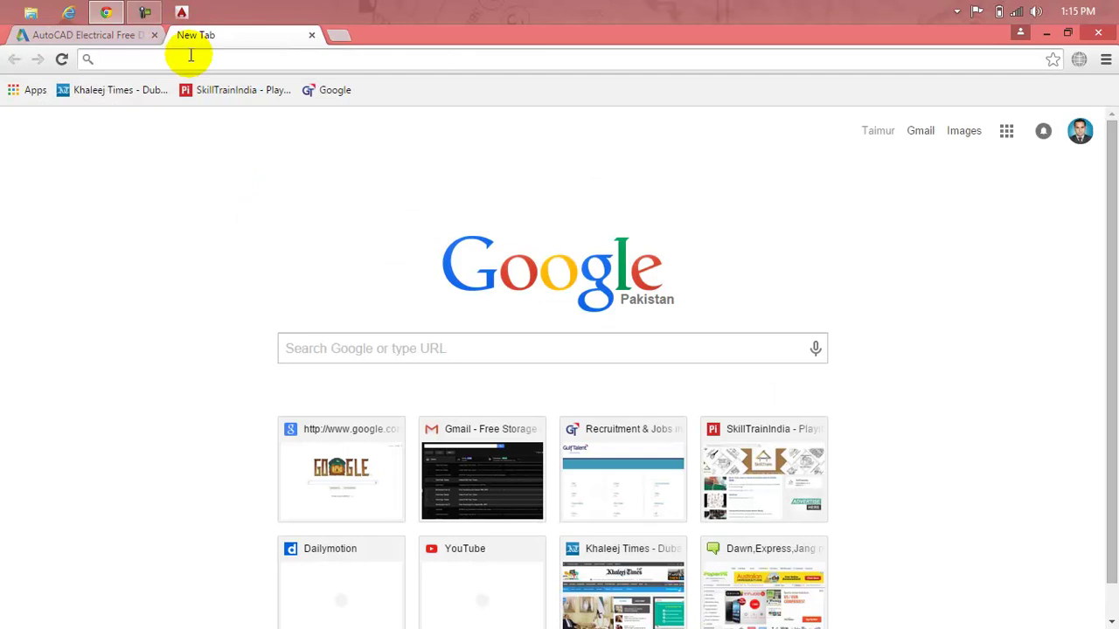
text(gmail.com)
key(Return)
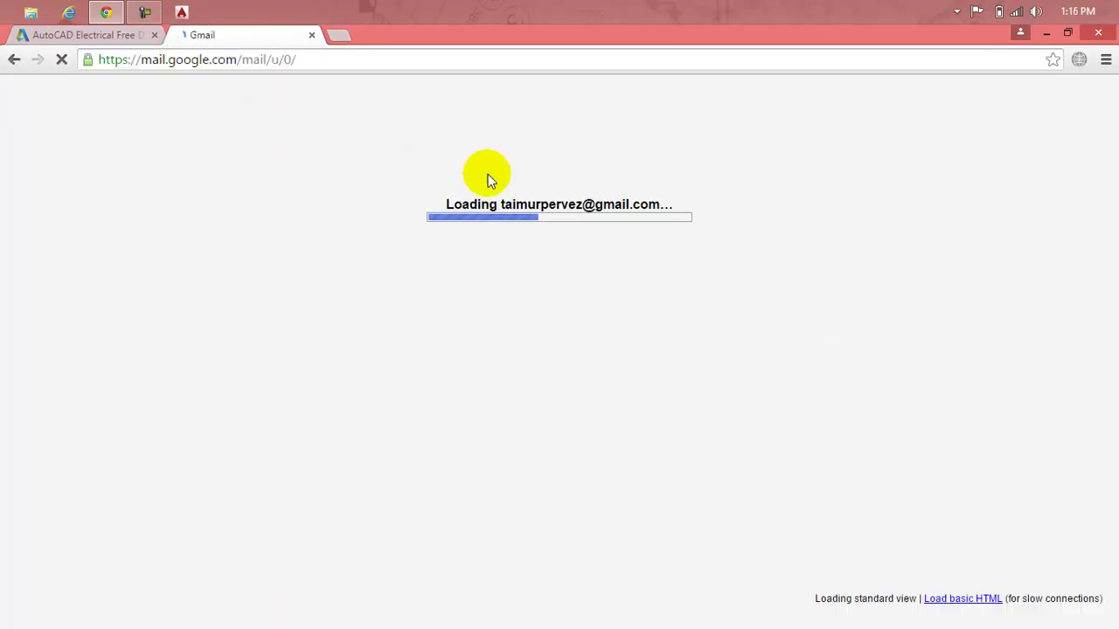
click(123, 35)
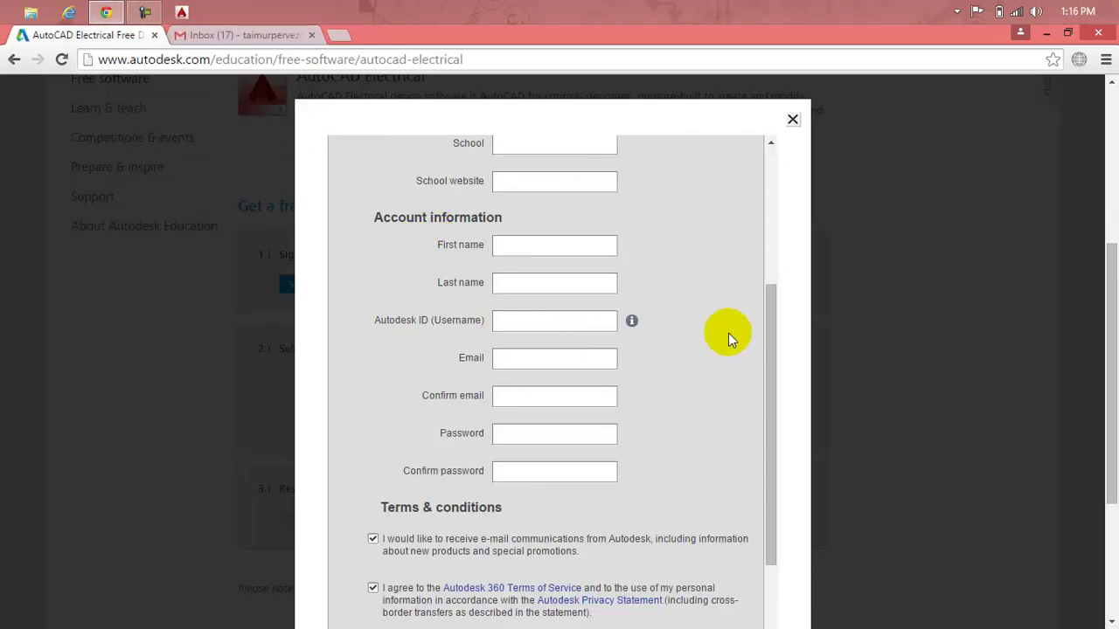
Try submitting the registration form, close it, and open the SIGN IN form instead.
mouse_move(772, 320)
mouse_down()
mouse_move(780, 227)
mouse_move(775, 449)
mouse_up()
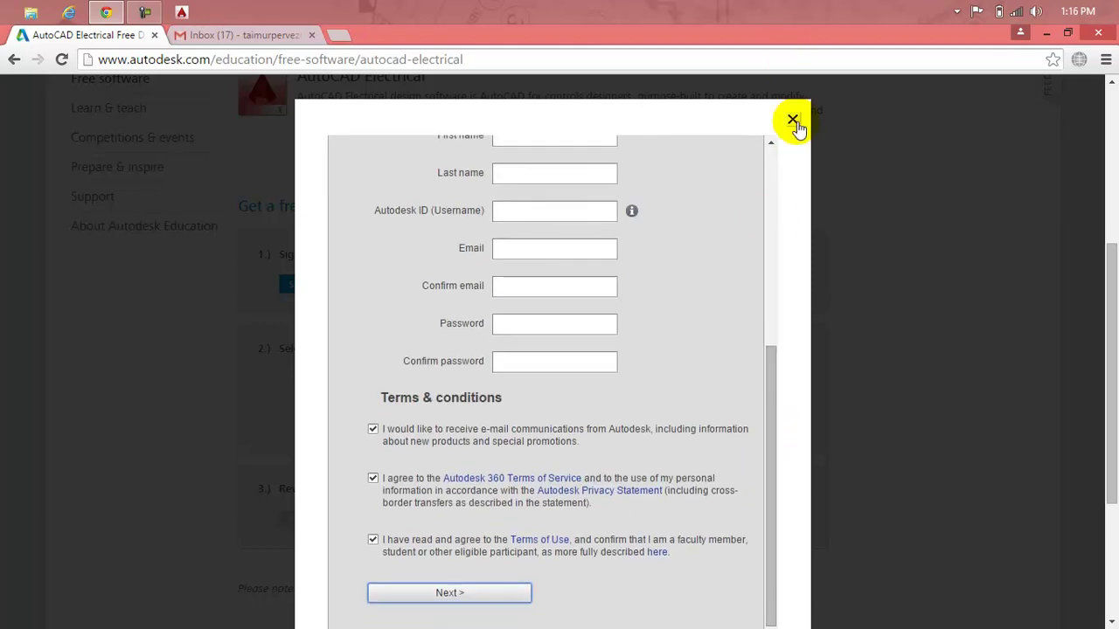
click(490, 597)
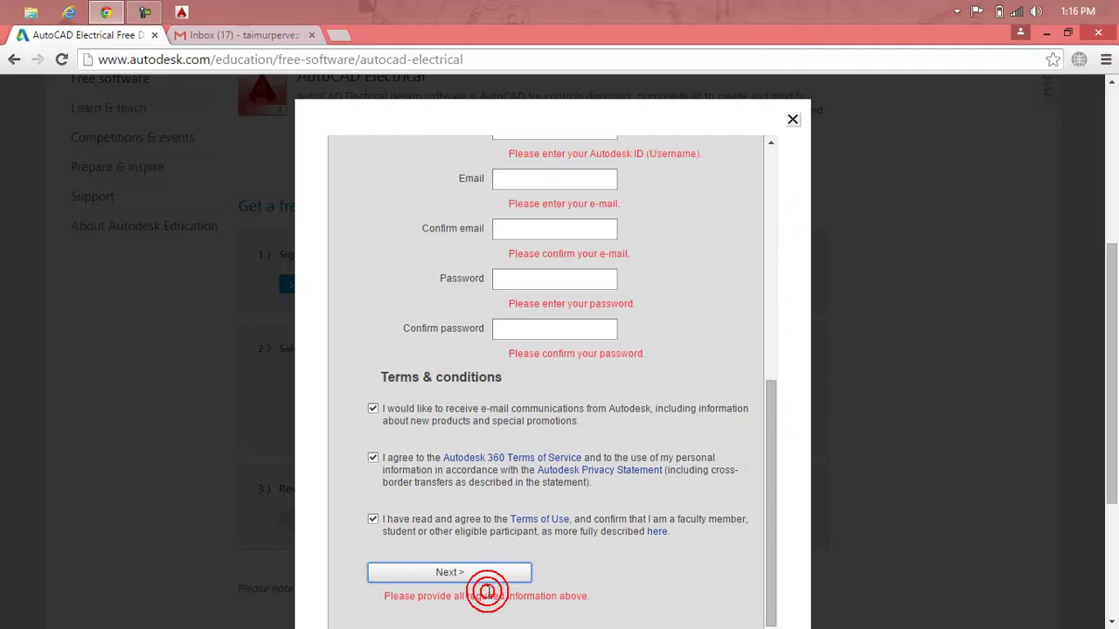
click(792, 119)
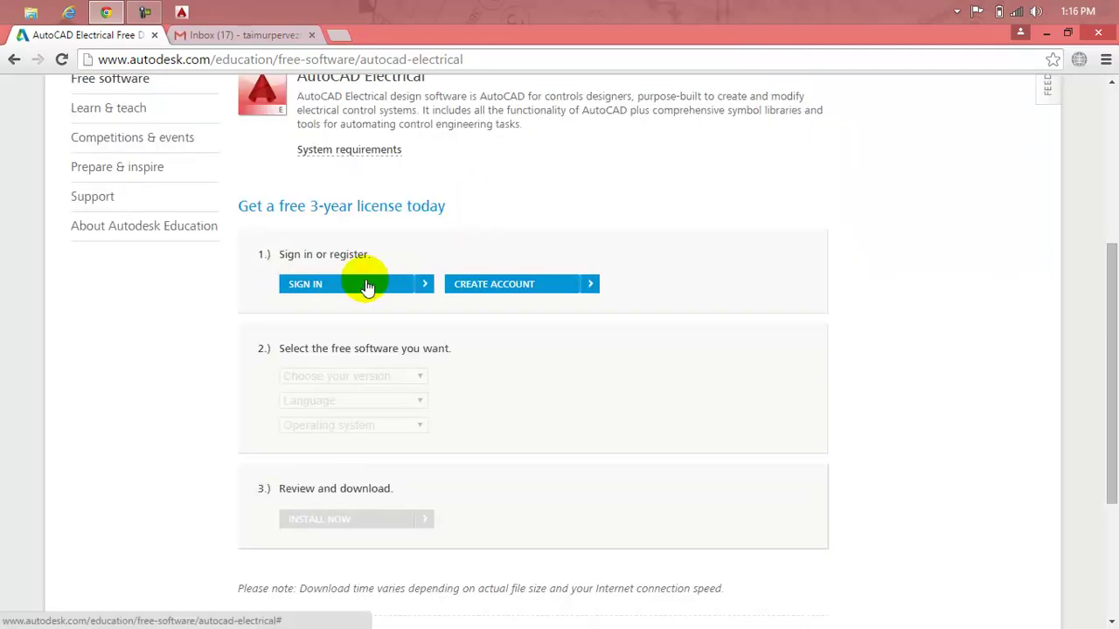
click(365, 283)
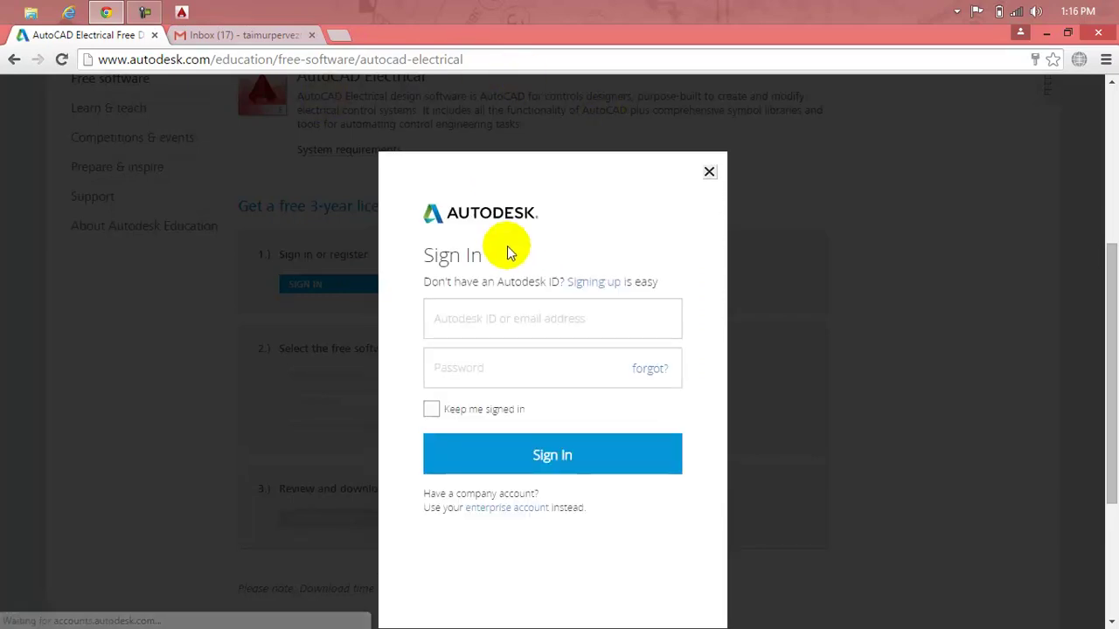
Sign in with the saved Autodesk ID, replacing the autofilled password and ticking Keep me signed in.
click(507, 324)
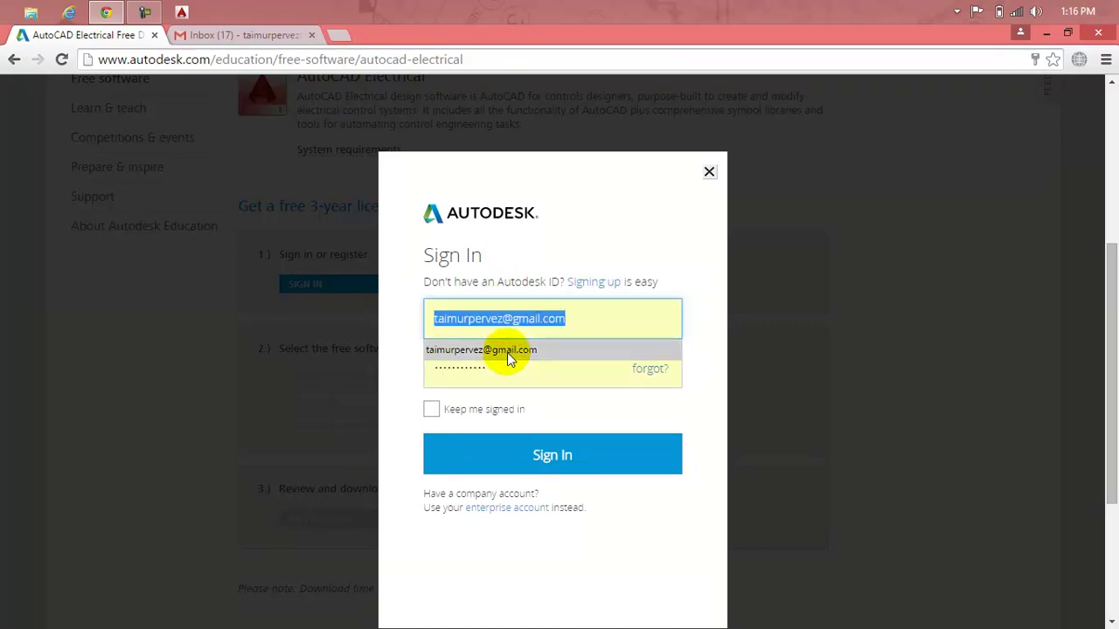
click(507, 353)
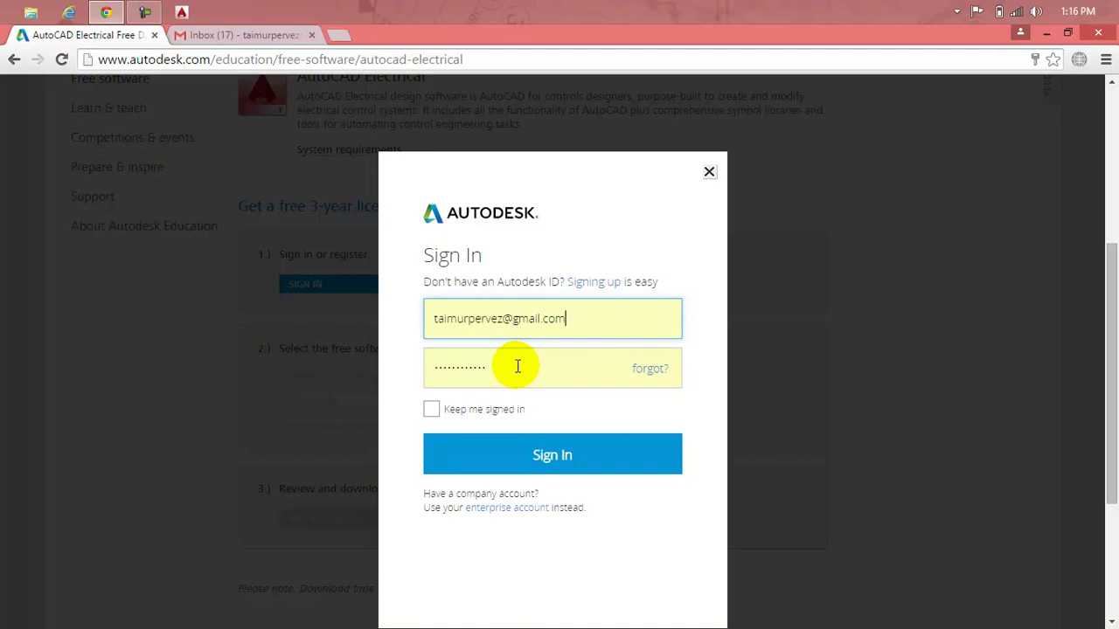
drag(513, 367, 373, 377)
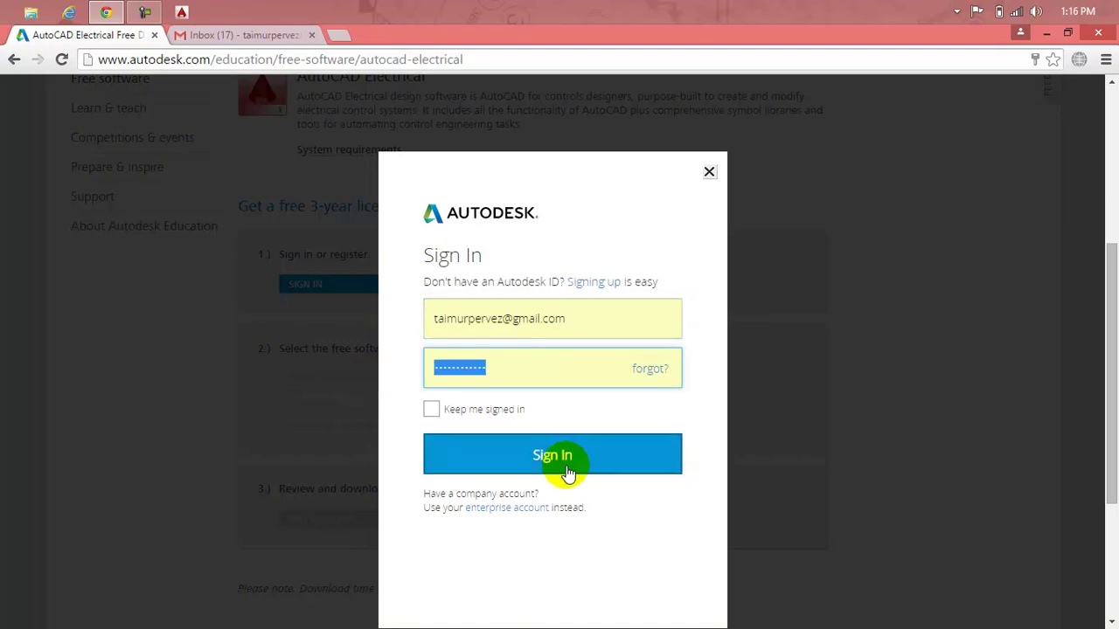
key(BackSpace)
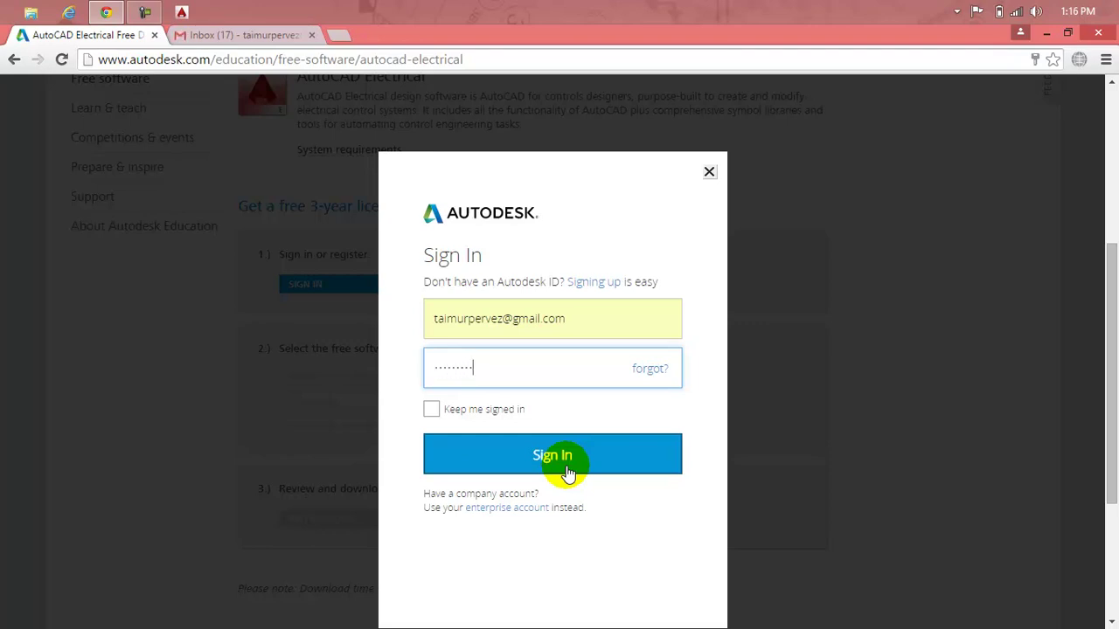
click(495, 407)
click(525, 457)
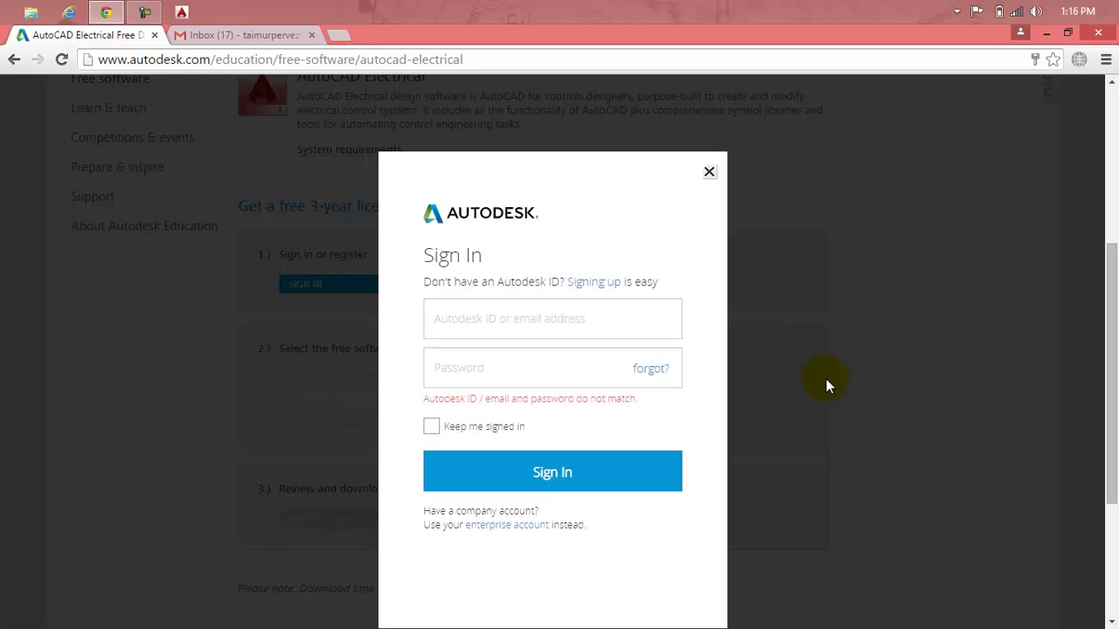
Retry the sign-in after the mismatch error with the saved ID and a corrected password.
click(617, 321)
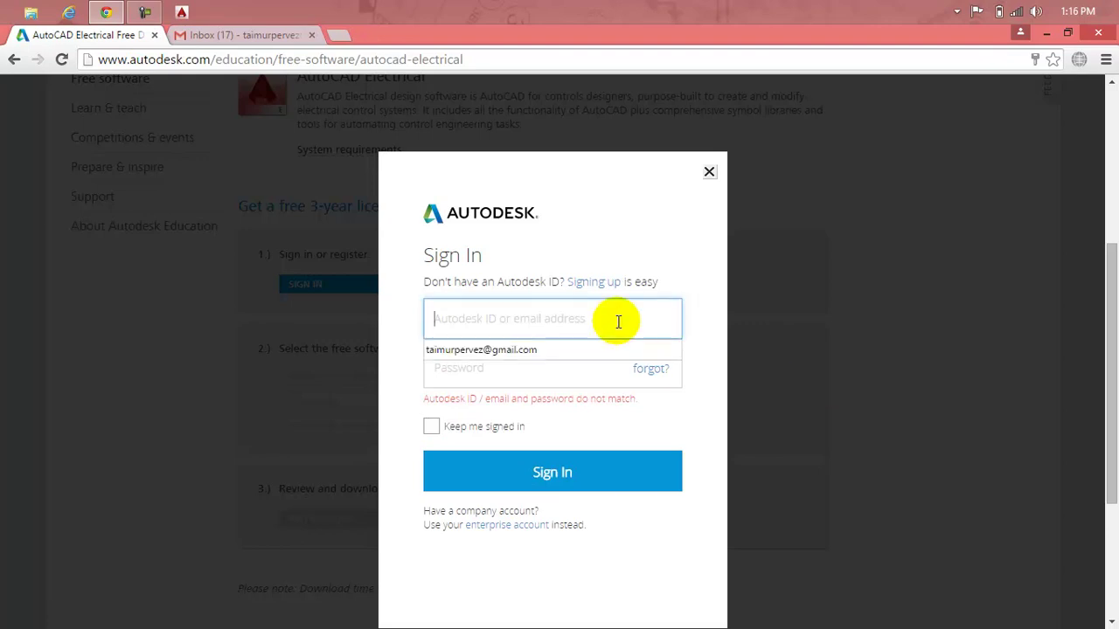
click(595, 348)
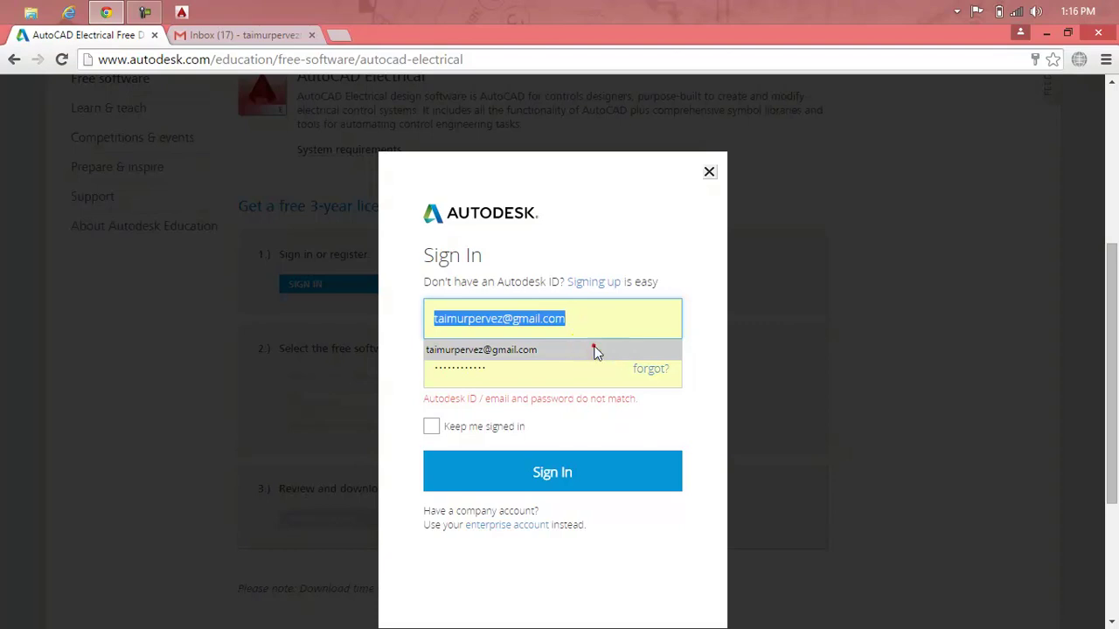
click(558, 368)
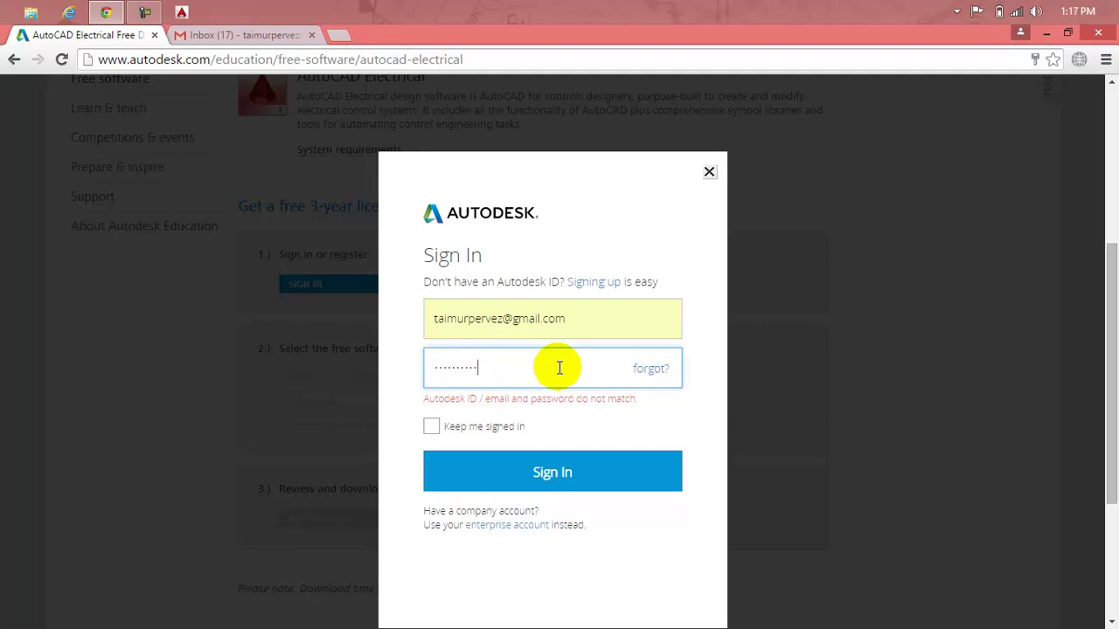
click(555, 473)
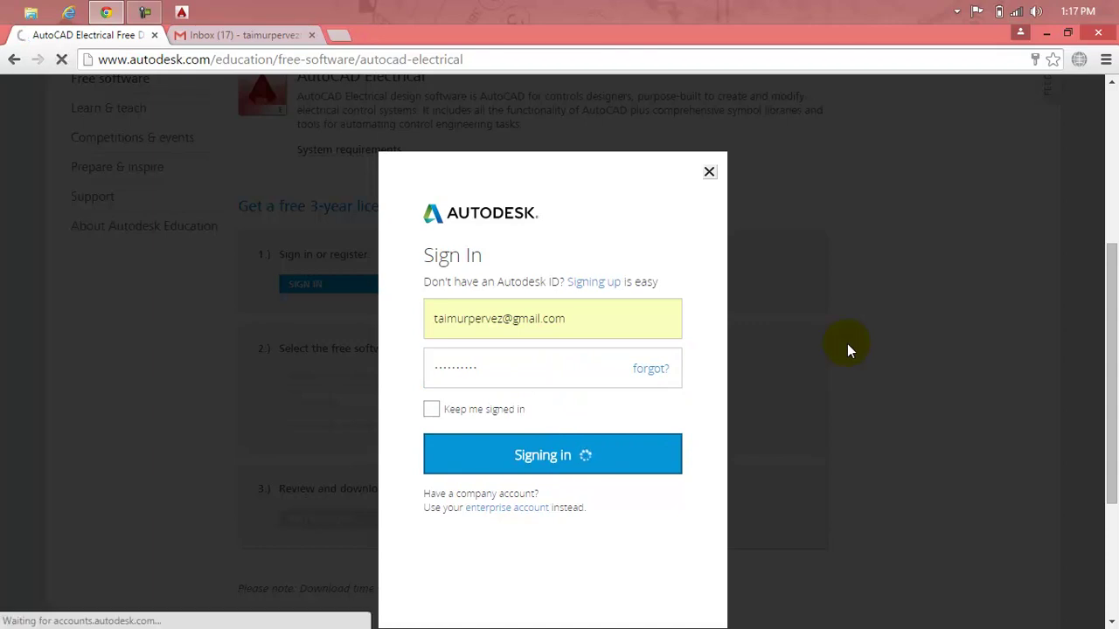
click(499, 409)
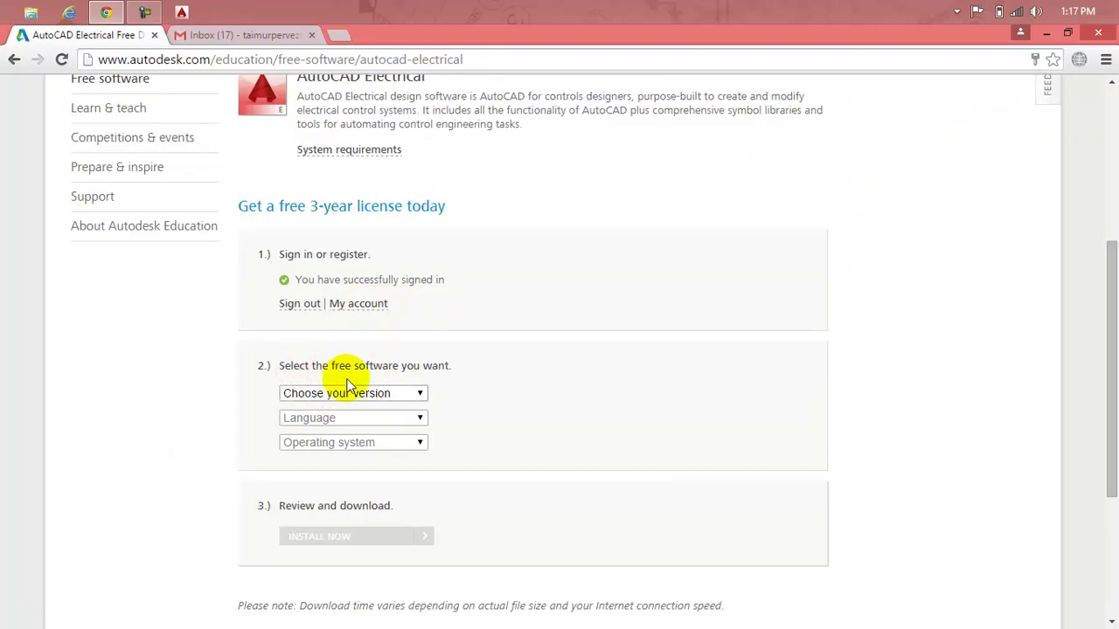
Select AutoCAD Electrical 2015, English and Windows 64-bit in the version, language and OS dropdowns.
click(418, 393)
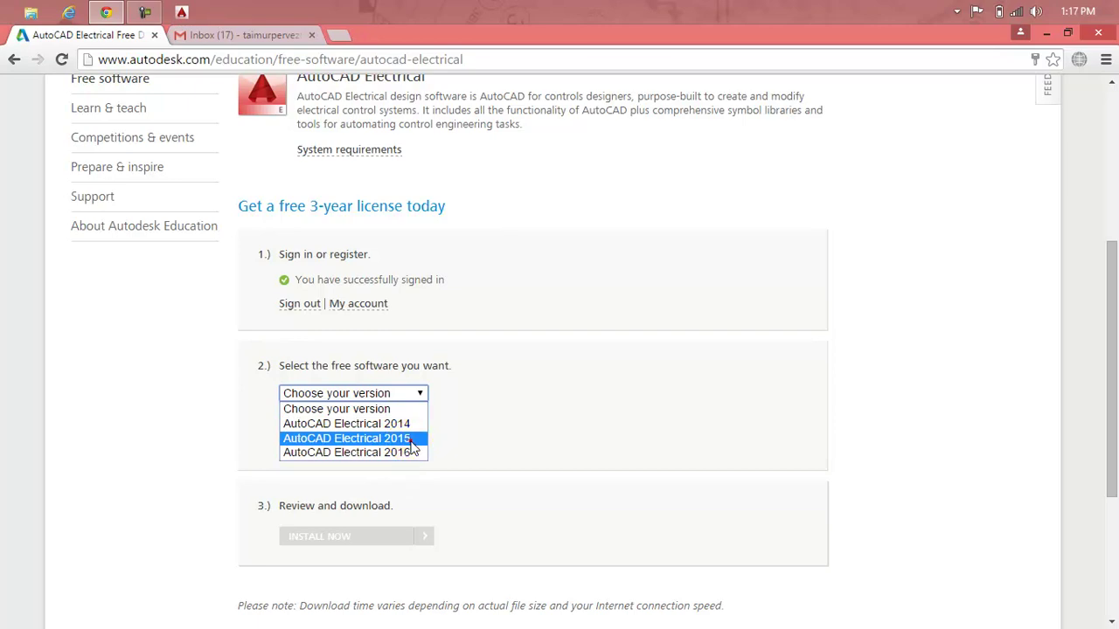
click(411, 439)
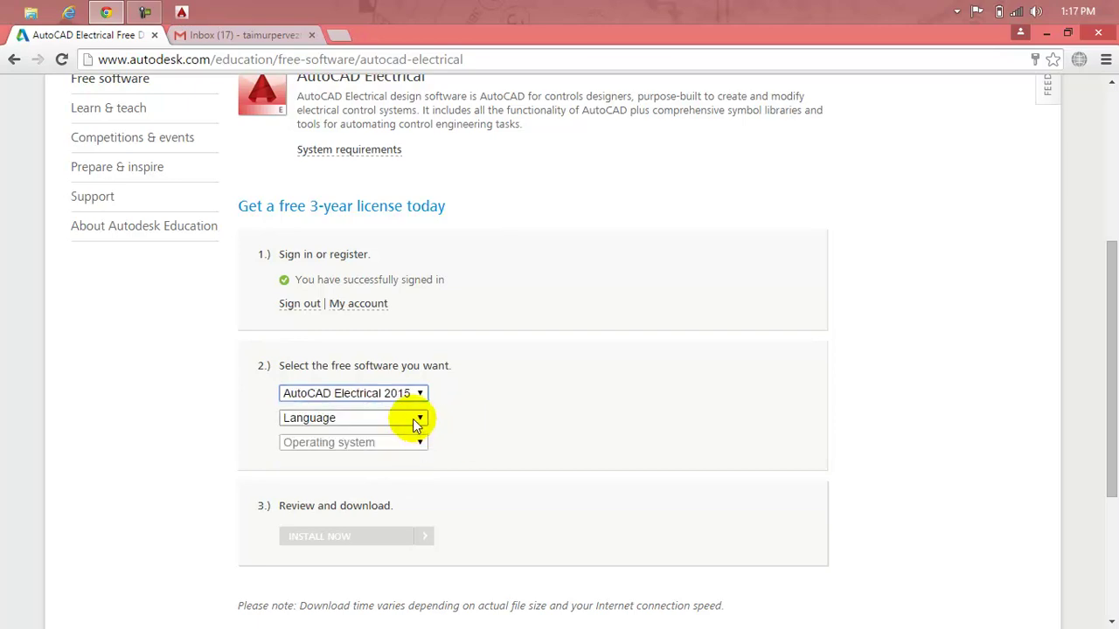
click(414, 419)
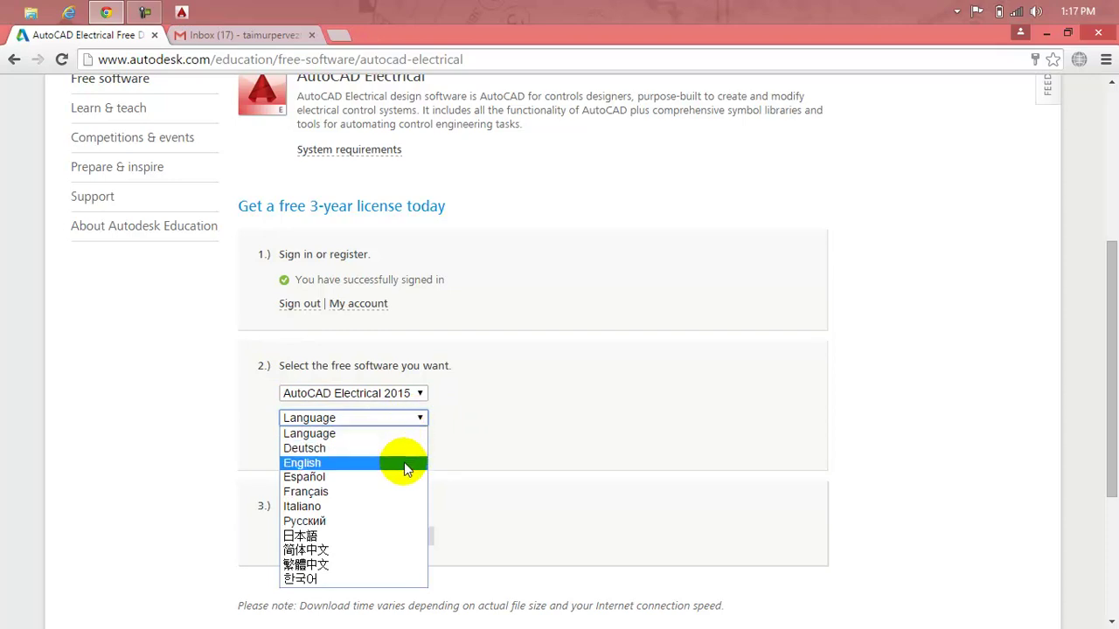
click(405, 463)
click(401, 442)
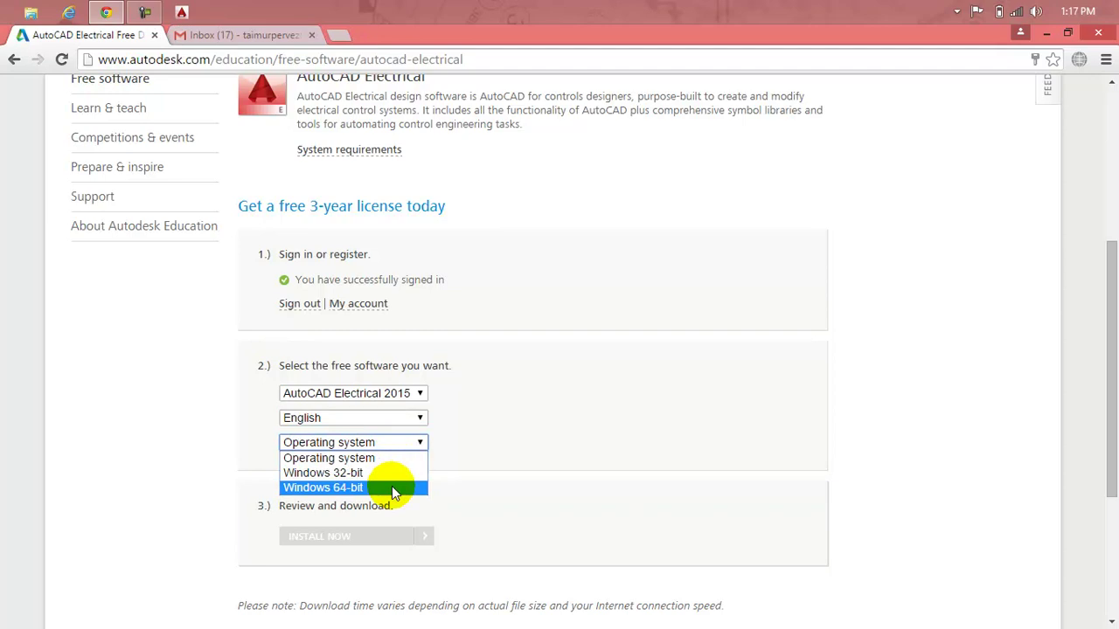
click(392, 487)
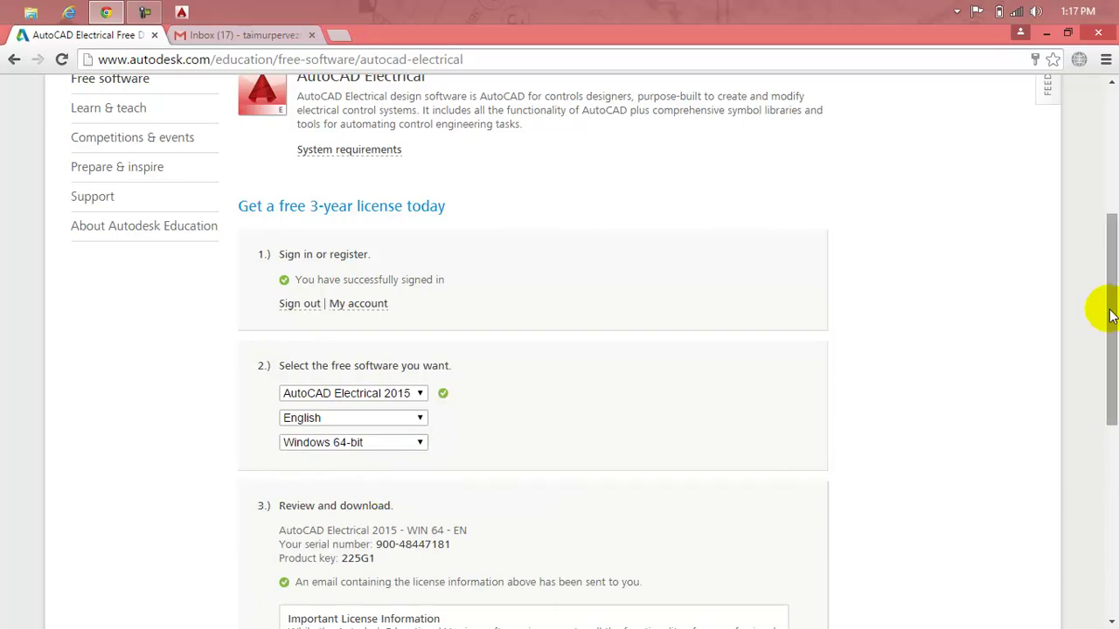
Scroll down to the licence details and highlight the serial number.
drag(1109, 320, 1112, 439)
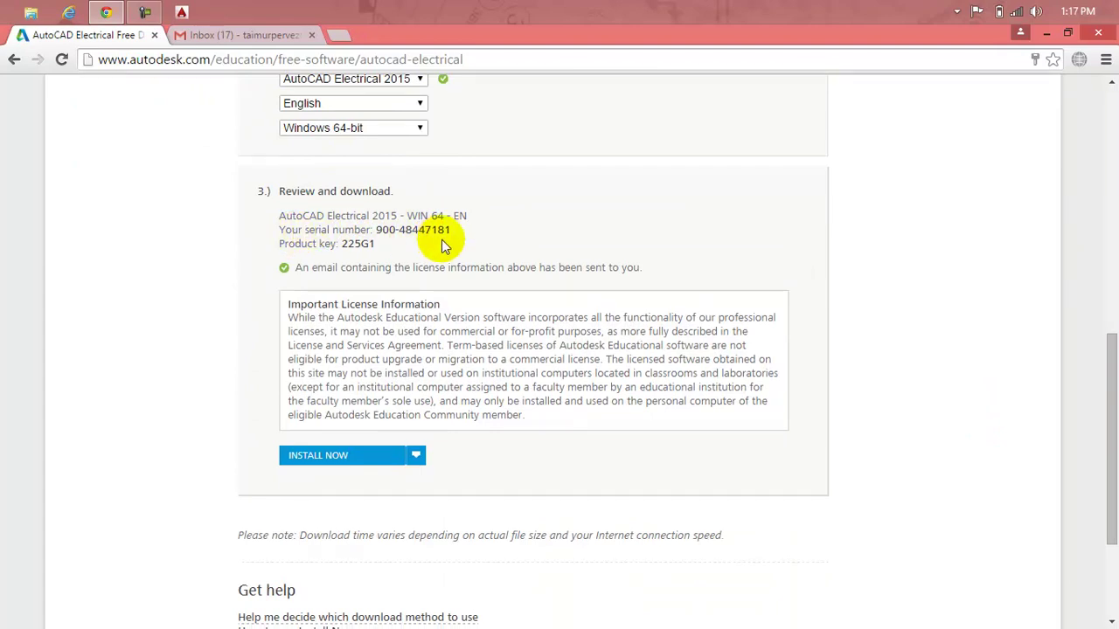
mouse_move(455, 229)
mouse_down()
mouse_move(400, 229)
mouse_move(339, 244)
mouse_move(451, 233)
mouse_move(347, 247)
mouse_up()
mouse_move(451, 230)
mouse_down()
mouse_move(379, 233)
mouse_move(345, 247)
mouse_up()
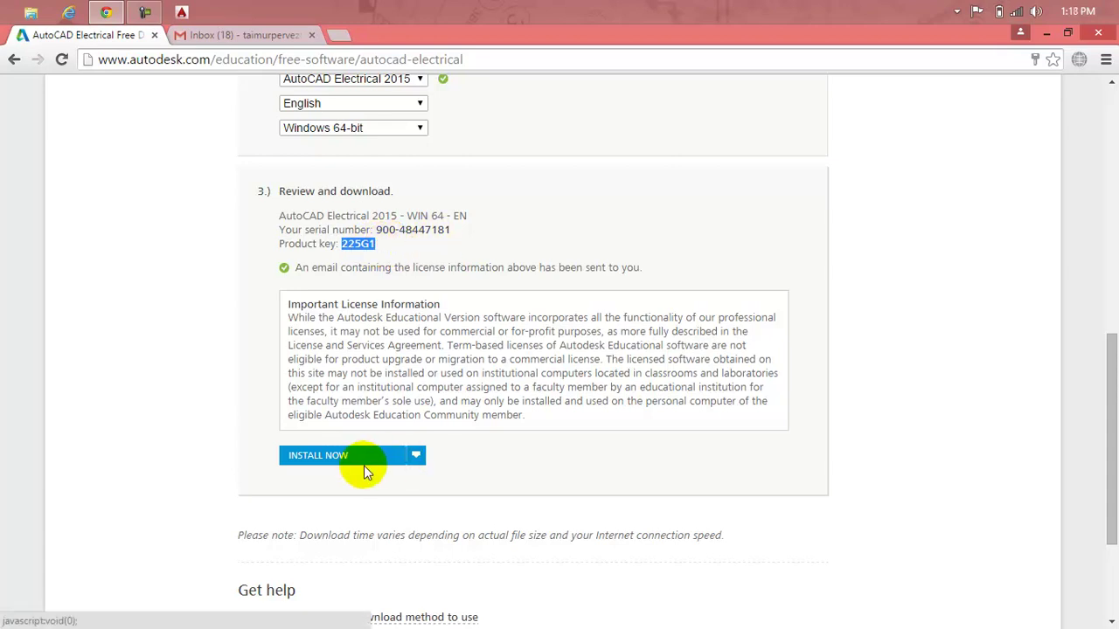
Choose Download Now under INSTALL NOW, start the IDM download and minimize IDM to the tray.
click(418, 462)
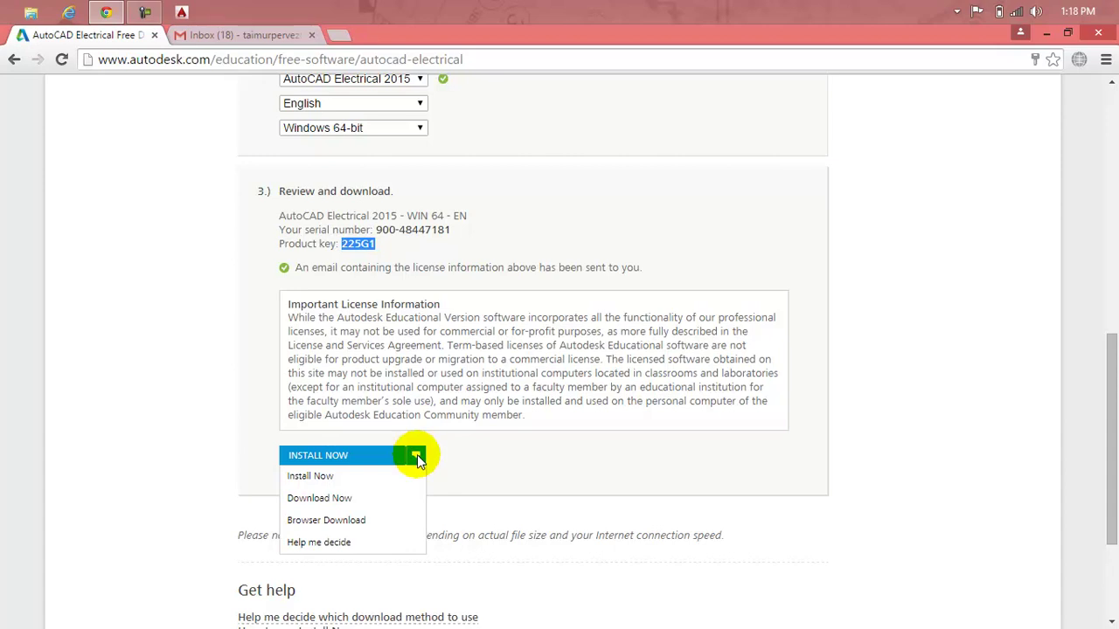
click(343, 500)
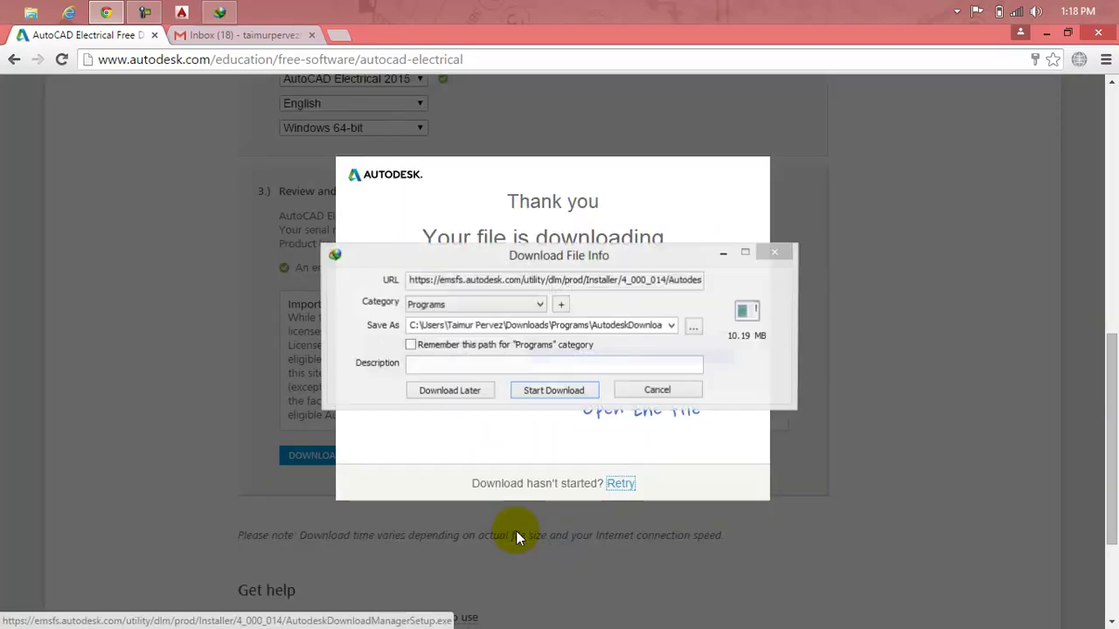
click(536, 398)
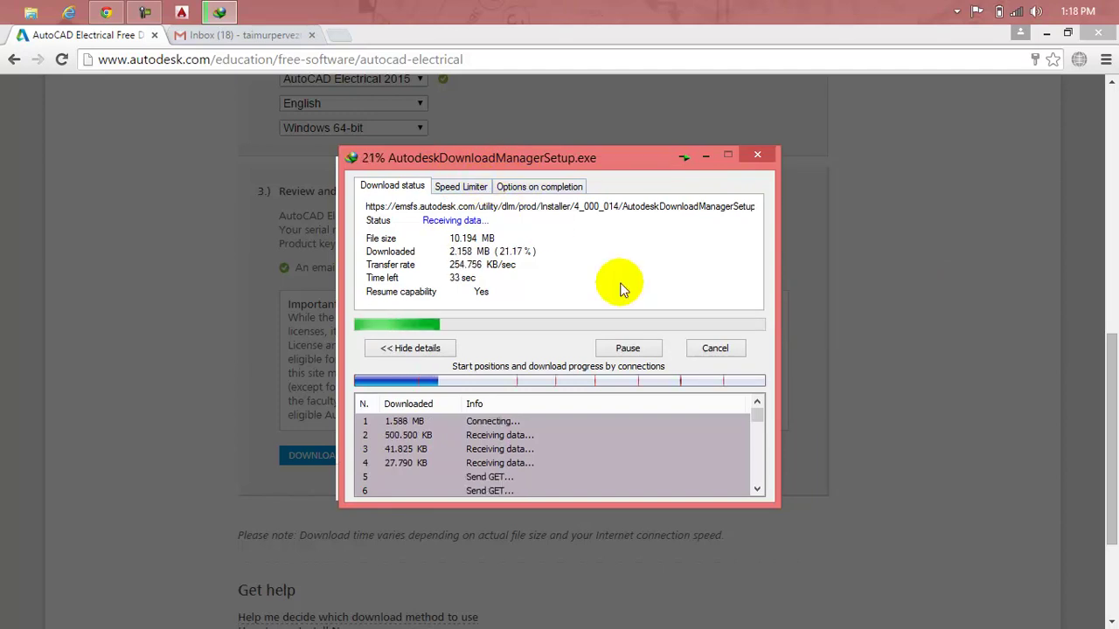
click(682, 158)
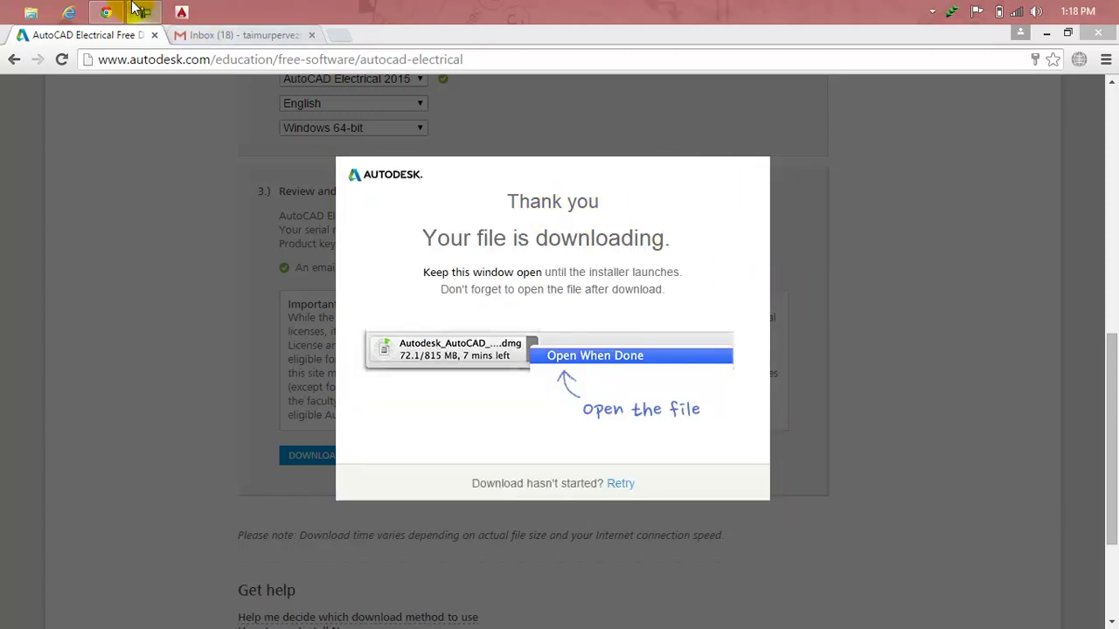
click(952, 11)
click(952, 35)
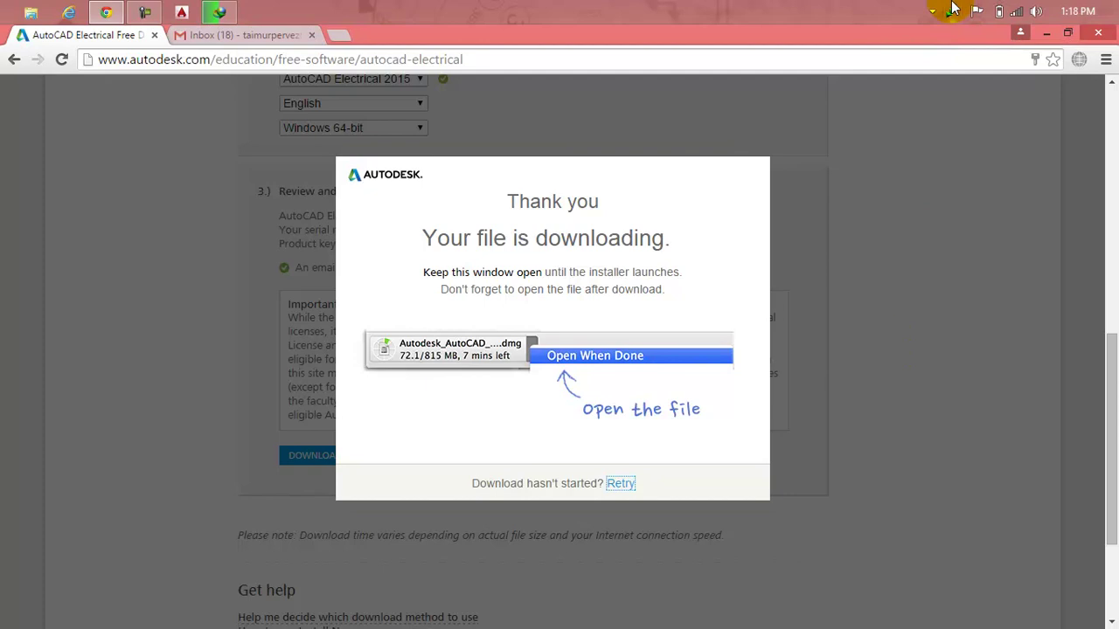
click(952, 10)
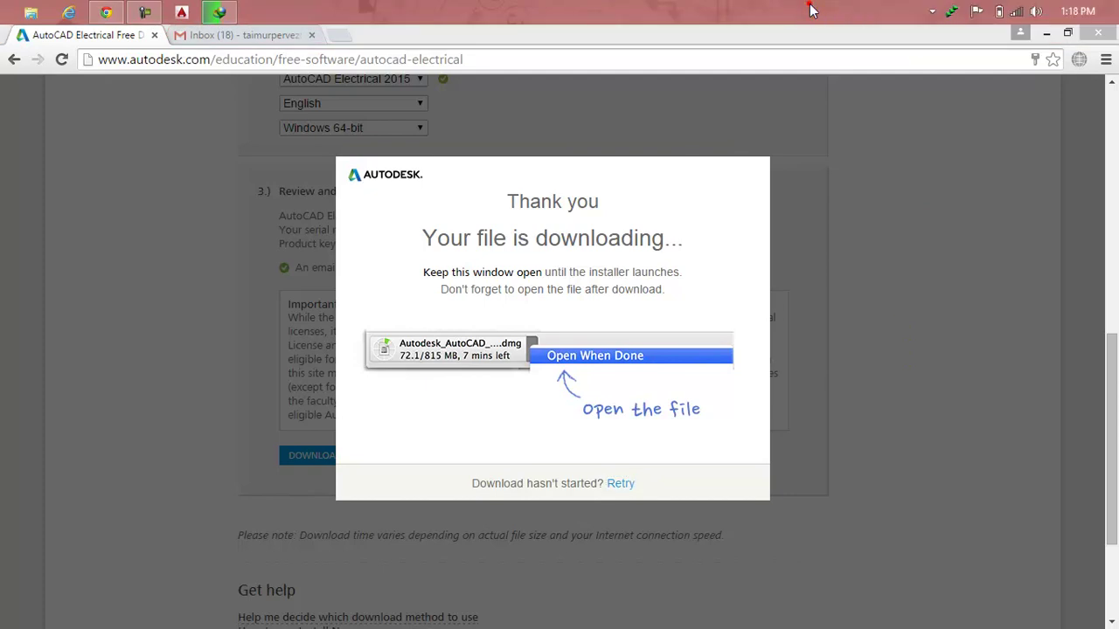
click(220, 12)
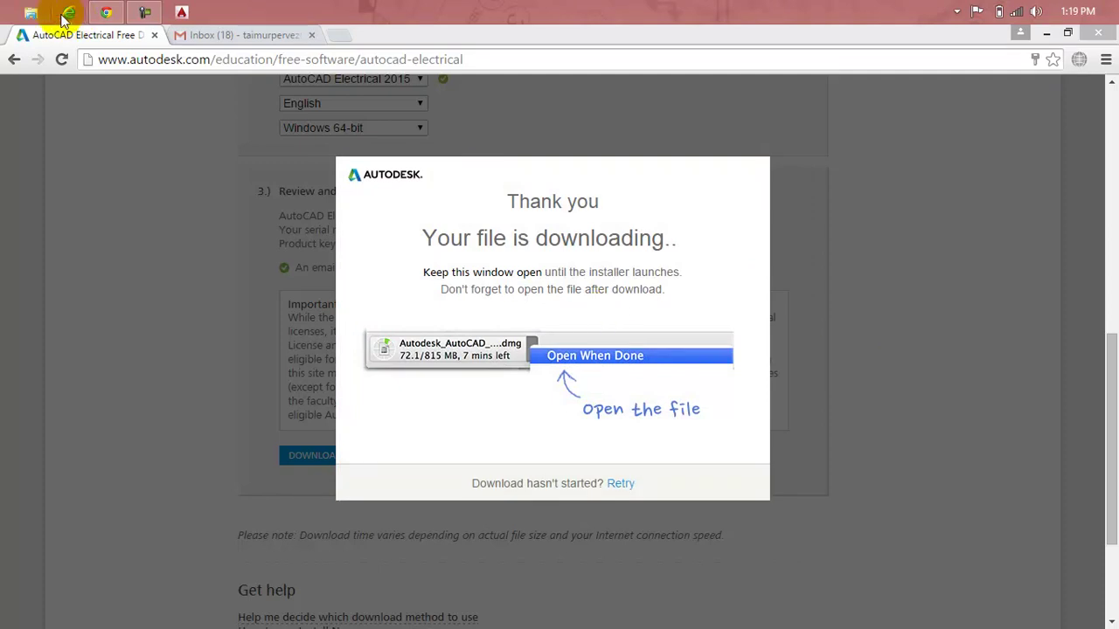
Run AutodeskDownloadManagerSetup from Downloads\Programs, accept the licence and start the install.
click(30, 13)
click(341, 310)
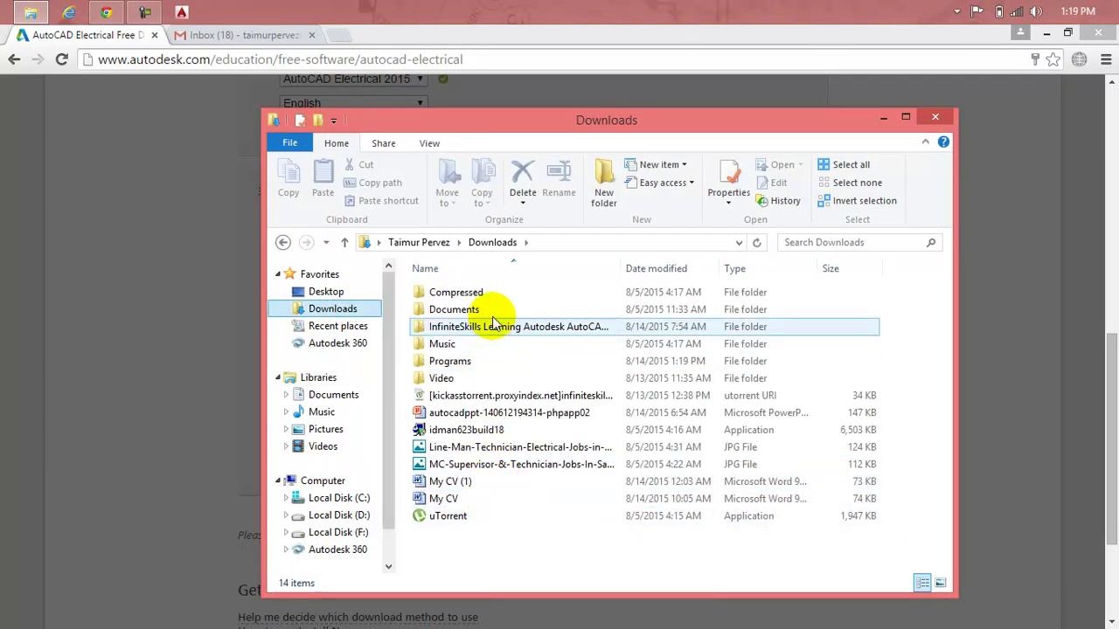
double_click(493, 361)
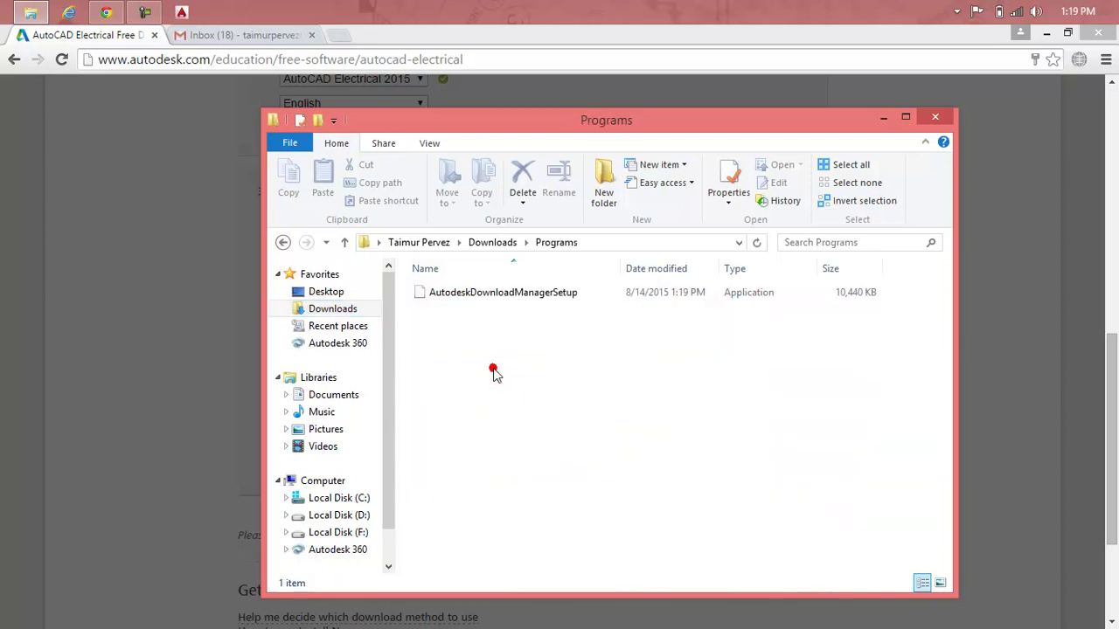
click(476, 295)
double_click(477, 295)
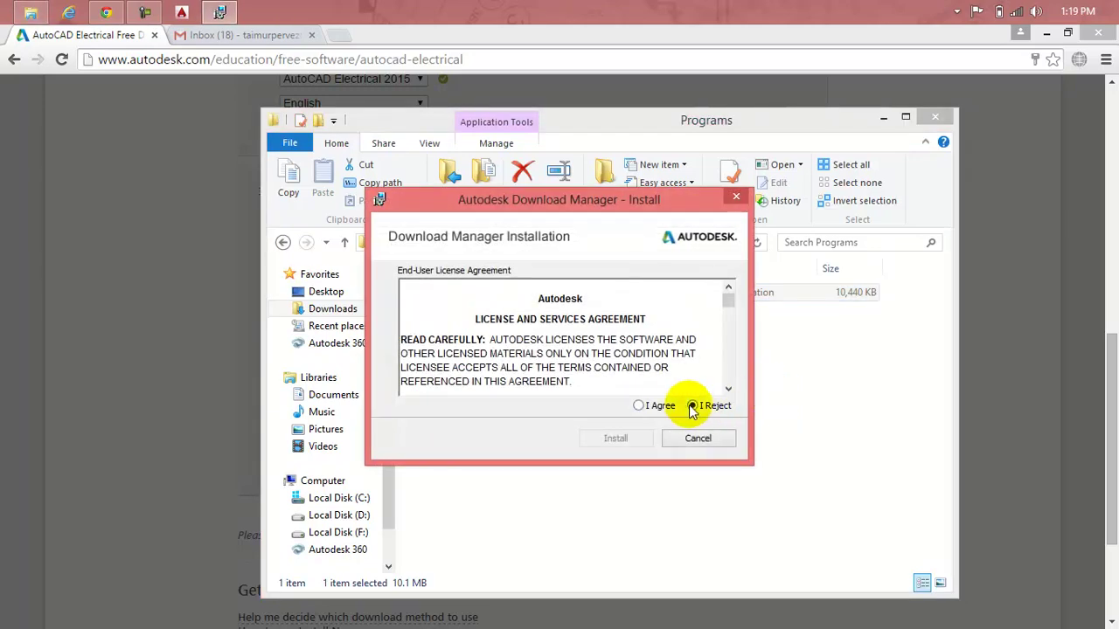
click(662, 406)
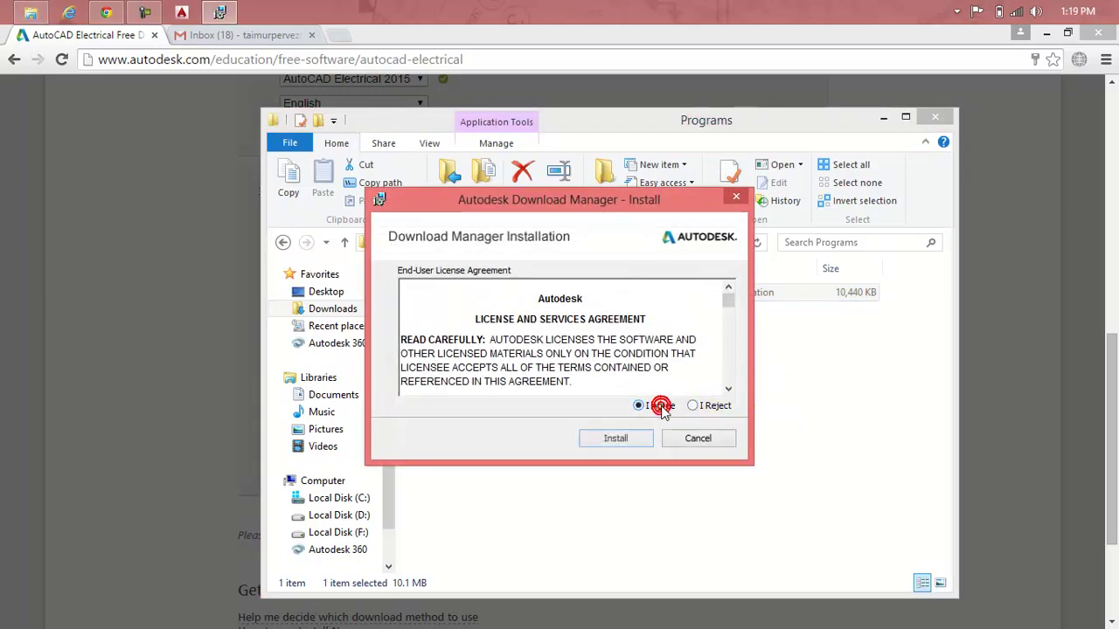
click(622, 436)
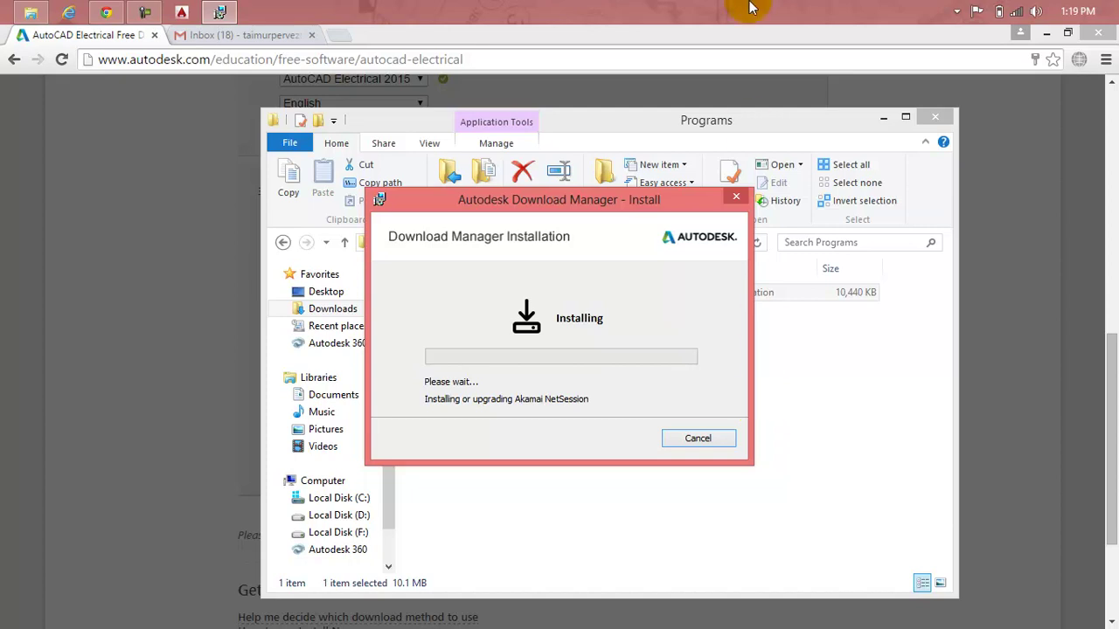
Open the Autodesk getting-started email, highlight the product version and serial number, then close the Gmail tab.
click(261, 41)
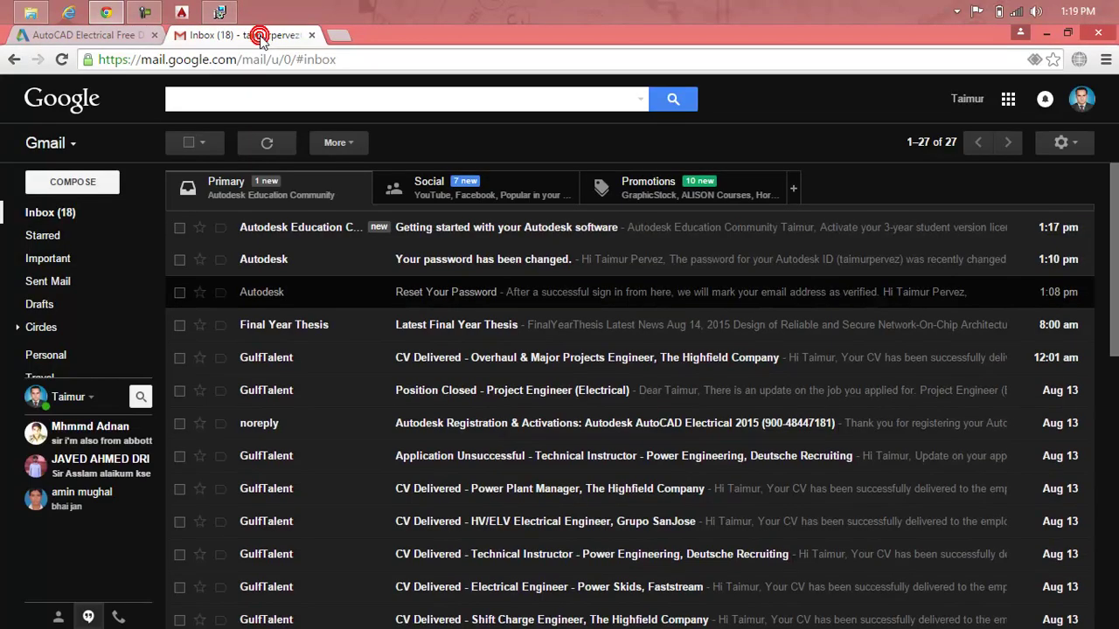
click(341, 230)
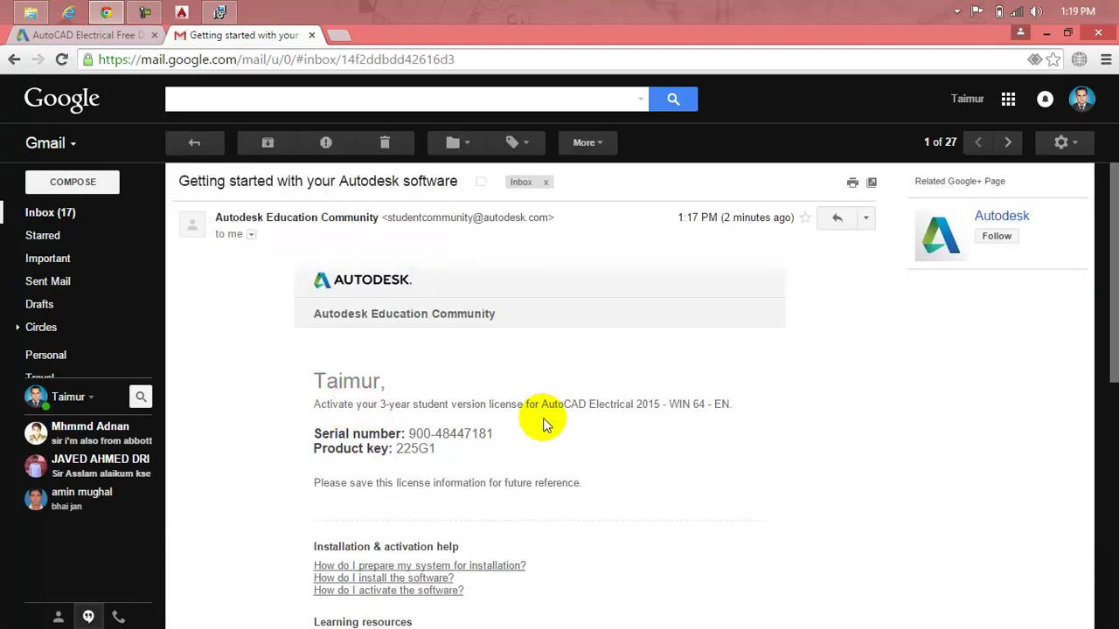
drag(730, 404, 617, 405)
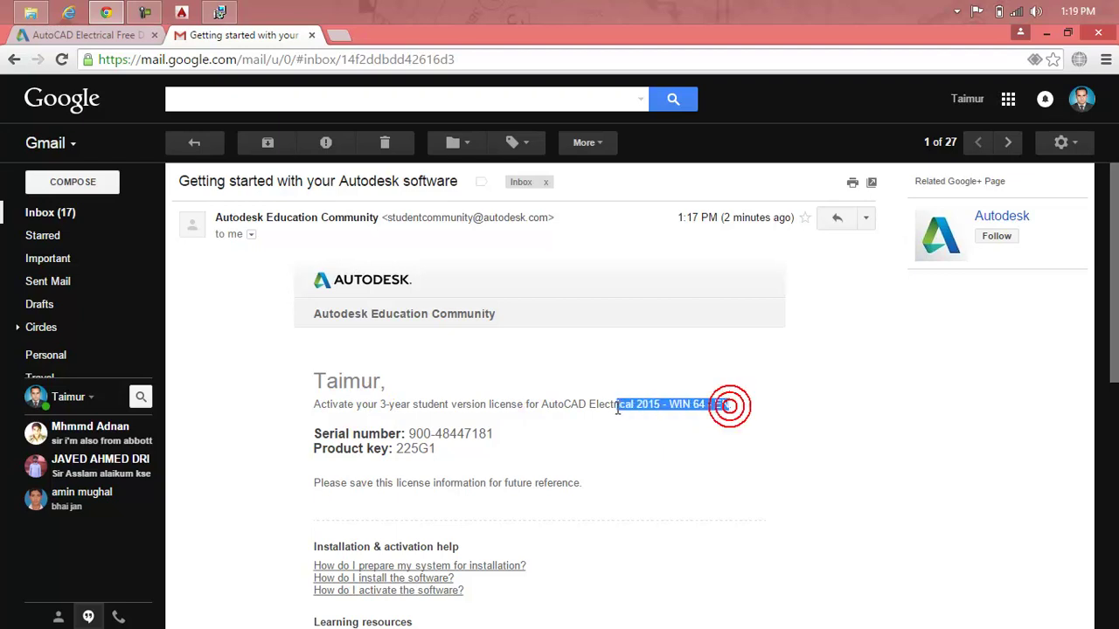
mouse_move(495, 434)
mouse_down()
mouse_move(408, 435)
mouse_move(396, 450)
mouse_up()
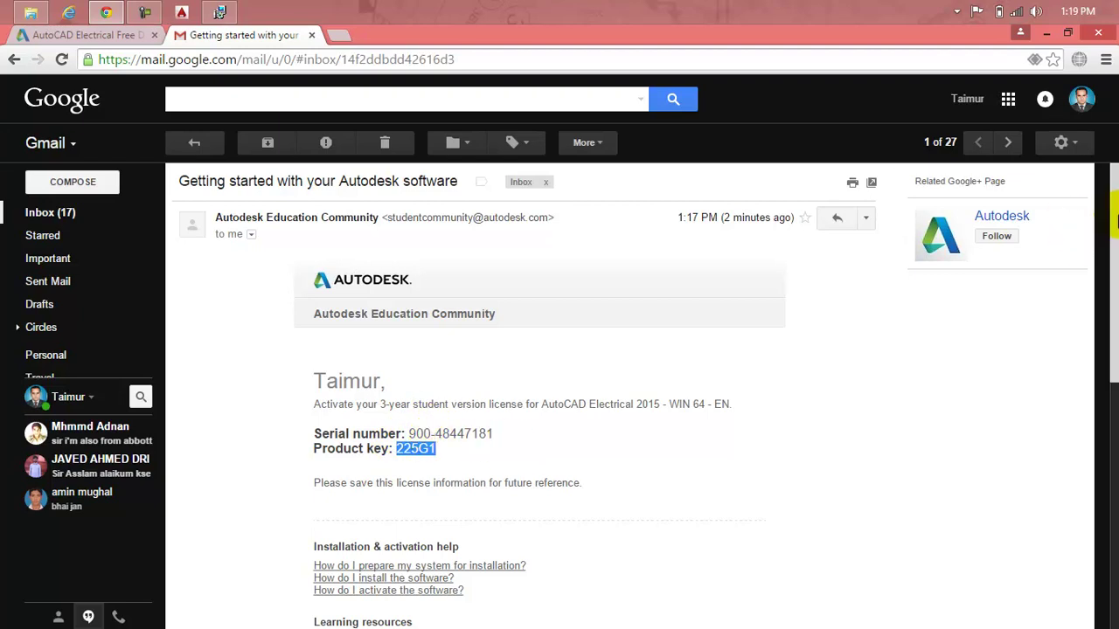
mouse_move(1116, 225)
mouse_down()
mouse_move(1111, 281)
mouse_move(1104, 215)
mouse_up()
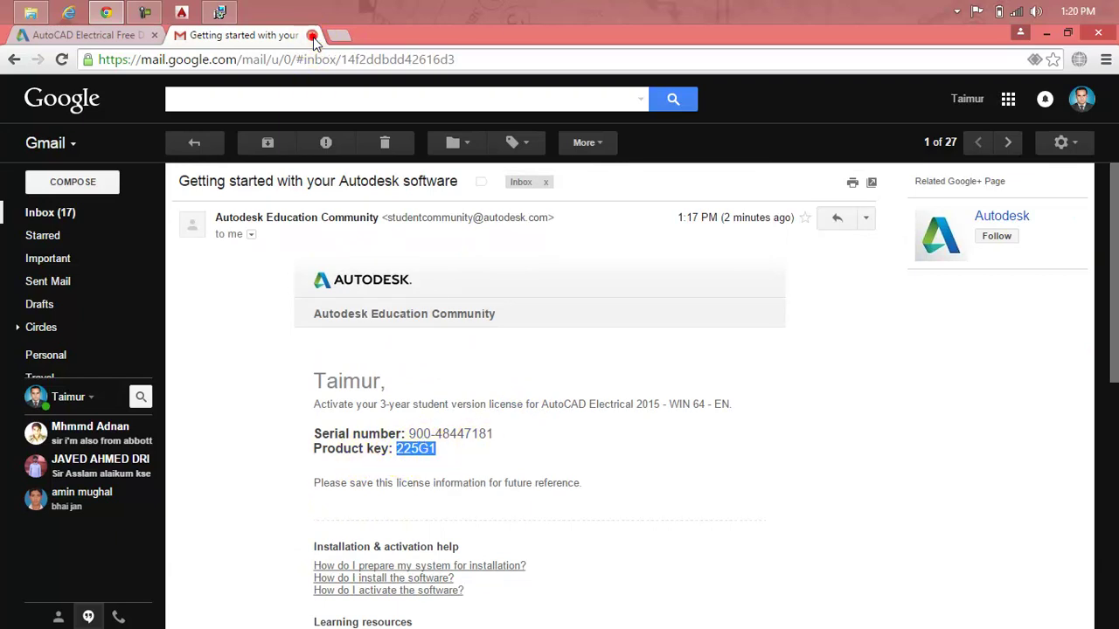
click(312, 36)
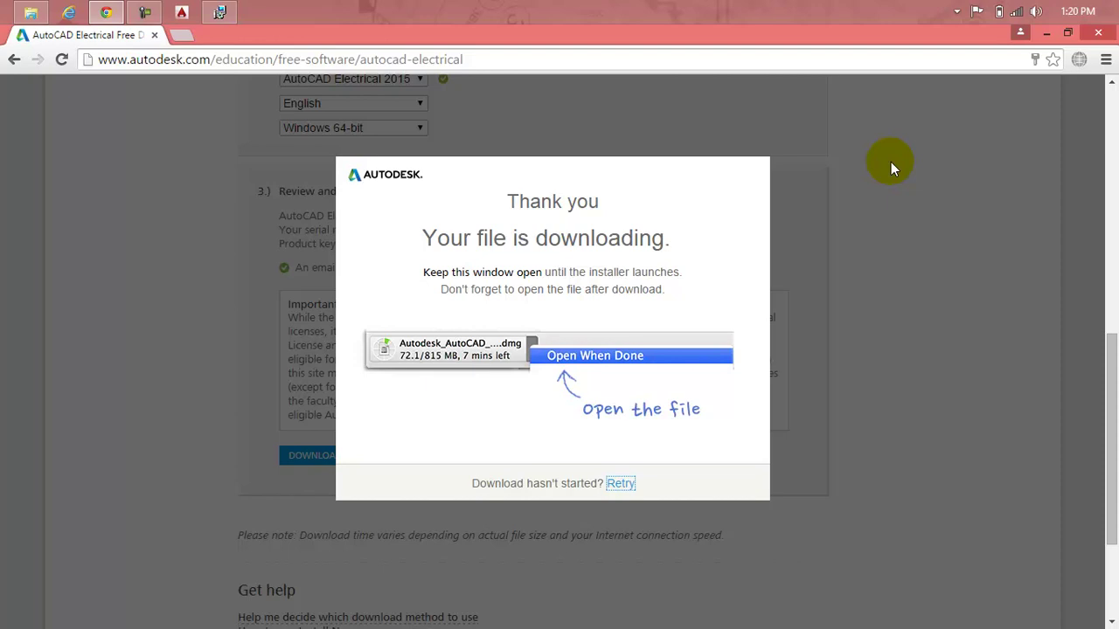
Bring the installer forward, close the Thank you download overlay and scroll back up.
click(219, 11)
click(833, 208)
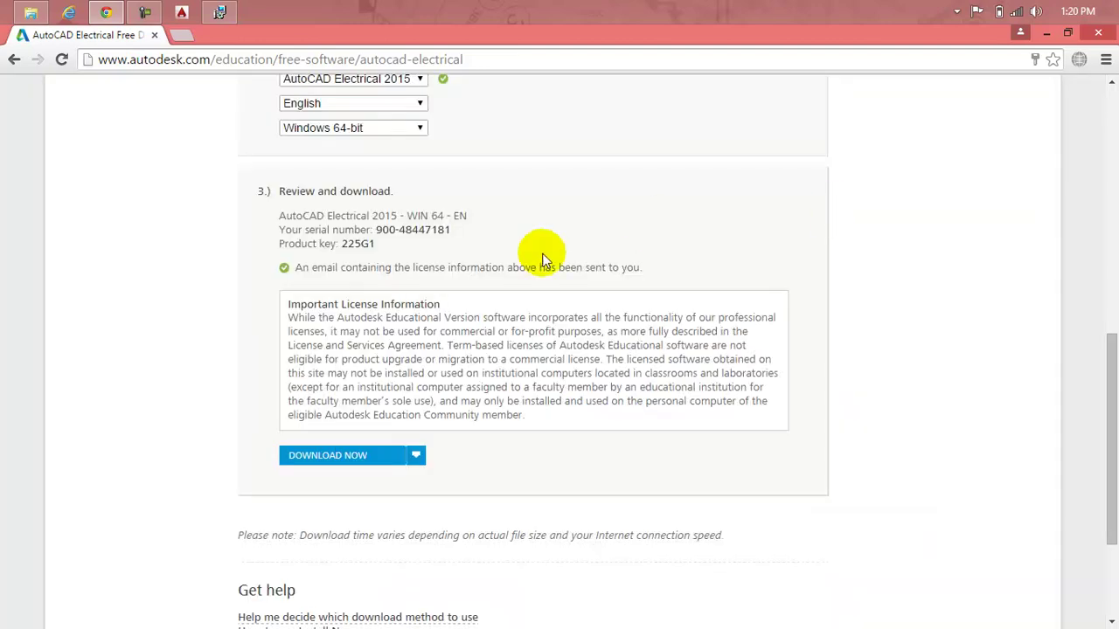
mouse_move(1111, 385)
mouse_down()
mouse_move(1115, 226)
mouse_move(1106, 369)
mouse_up()
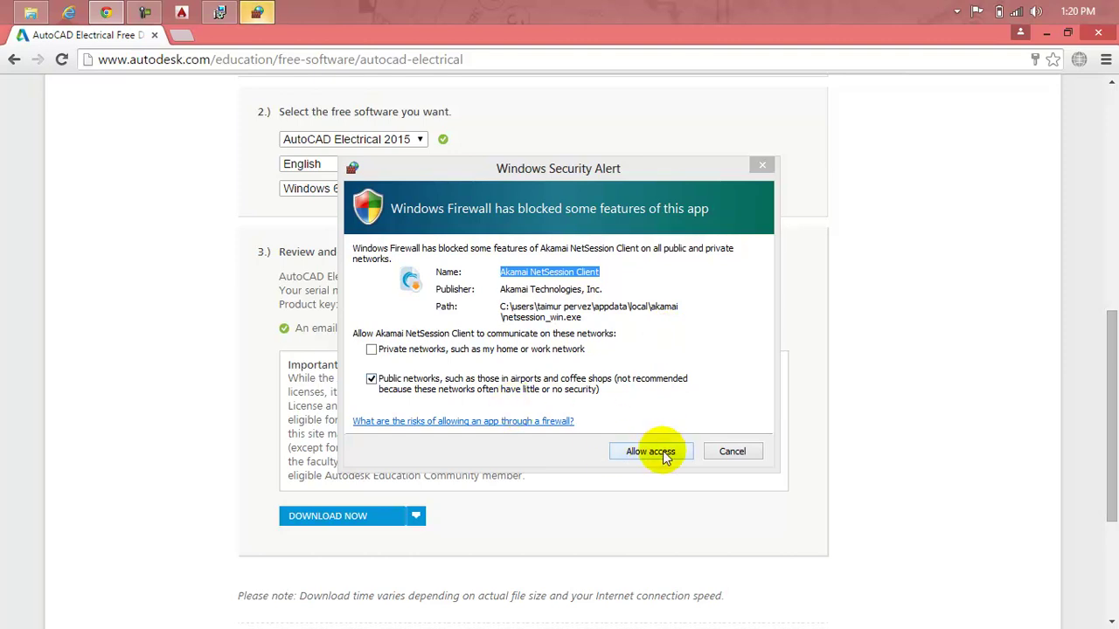
Allow Akamai NetSession through the firewall and launch Autodesk Download Manager, remembering the choice.
click(664, 454)
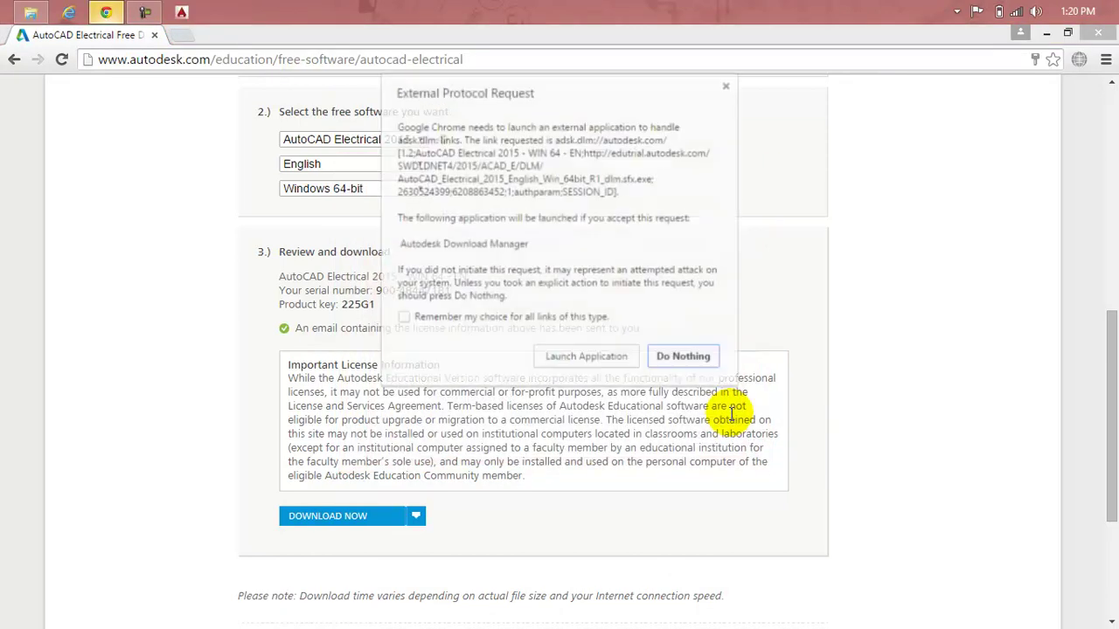
click(472, 320)
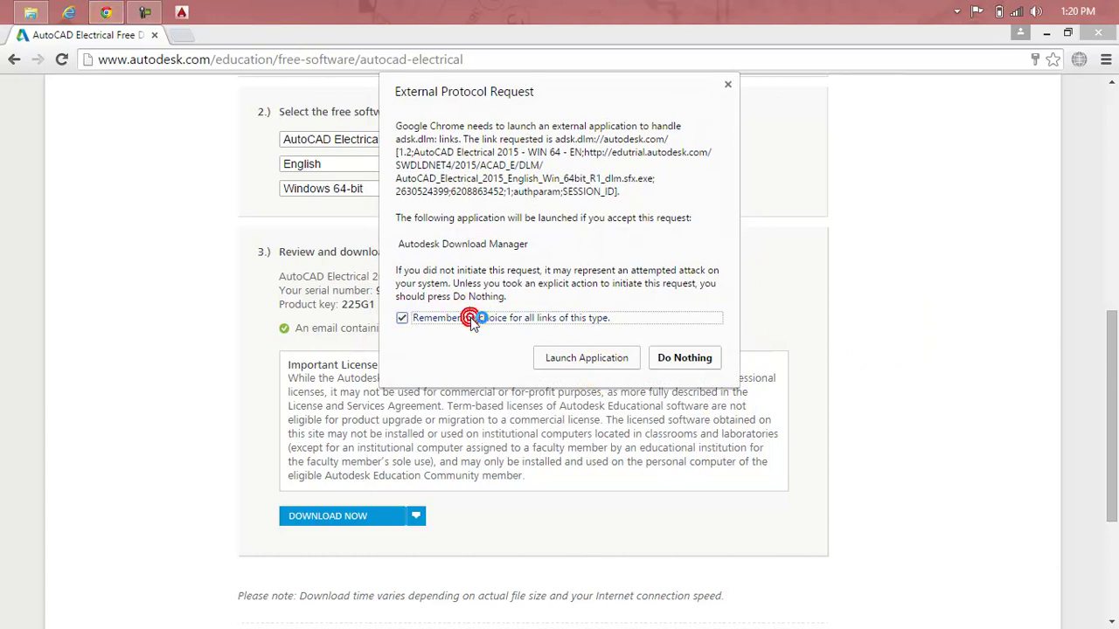
click(586, 358)
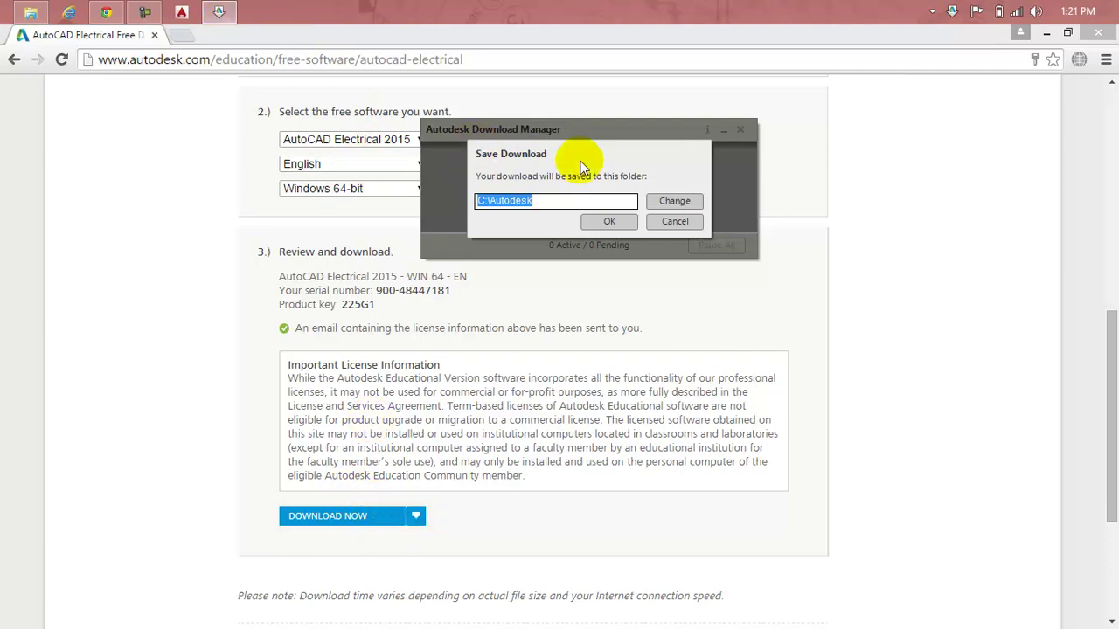
Change the save folder from C:\Autodesk to the Desktop and start the 5.78 GB download.
click(669, 202)
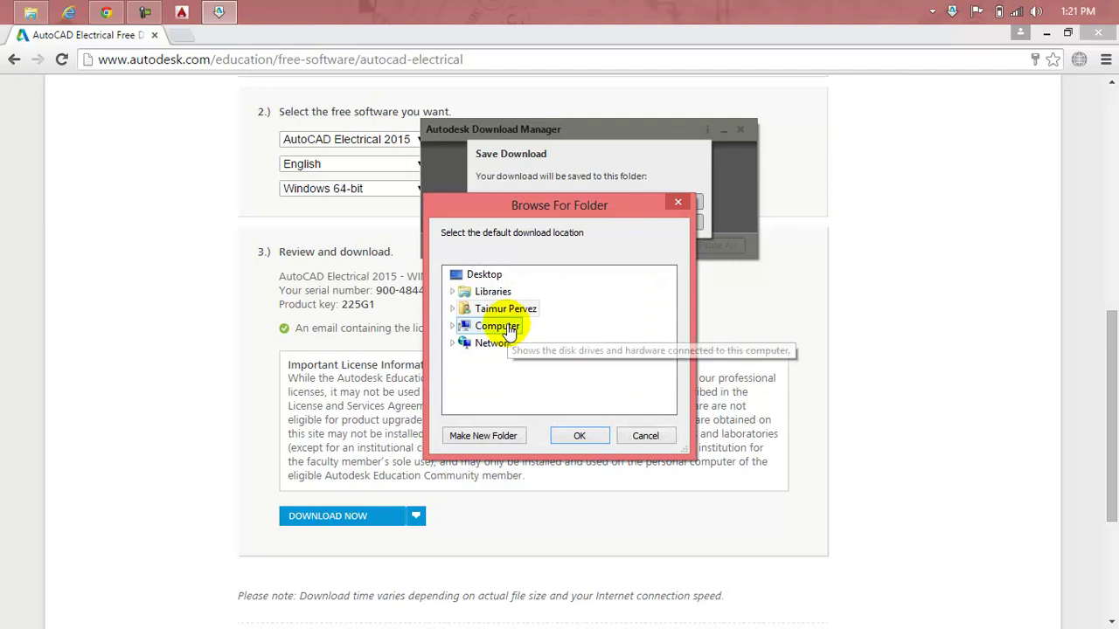
click(485, 276)
click(589, 436)
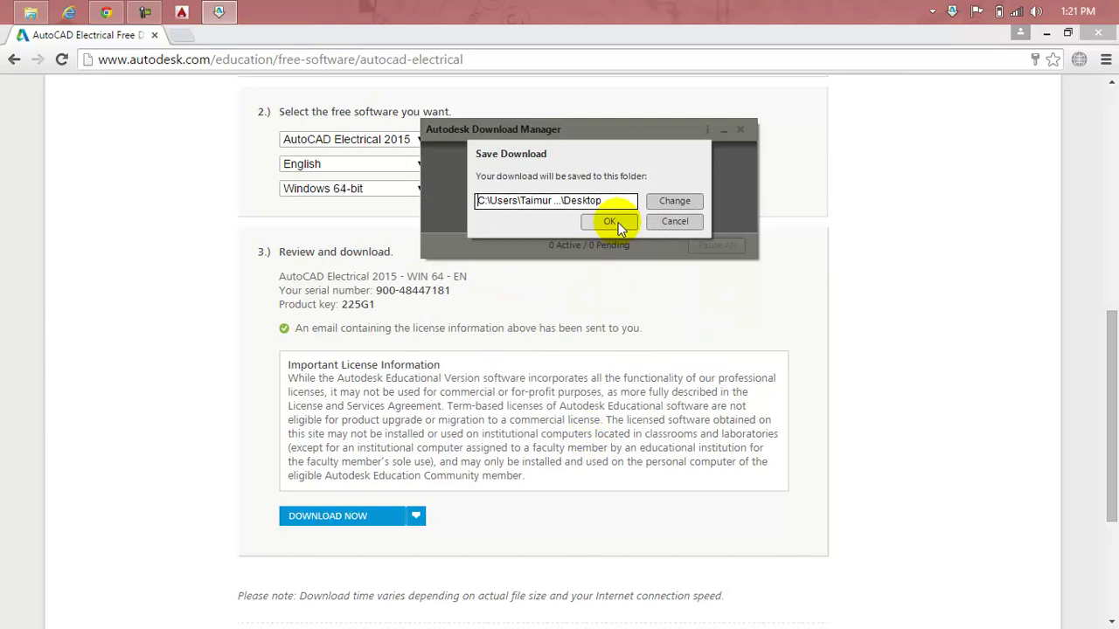
click(616, 222)
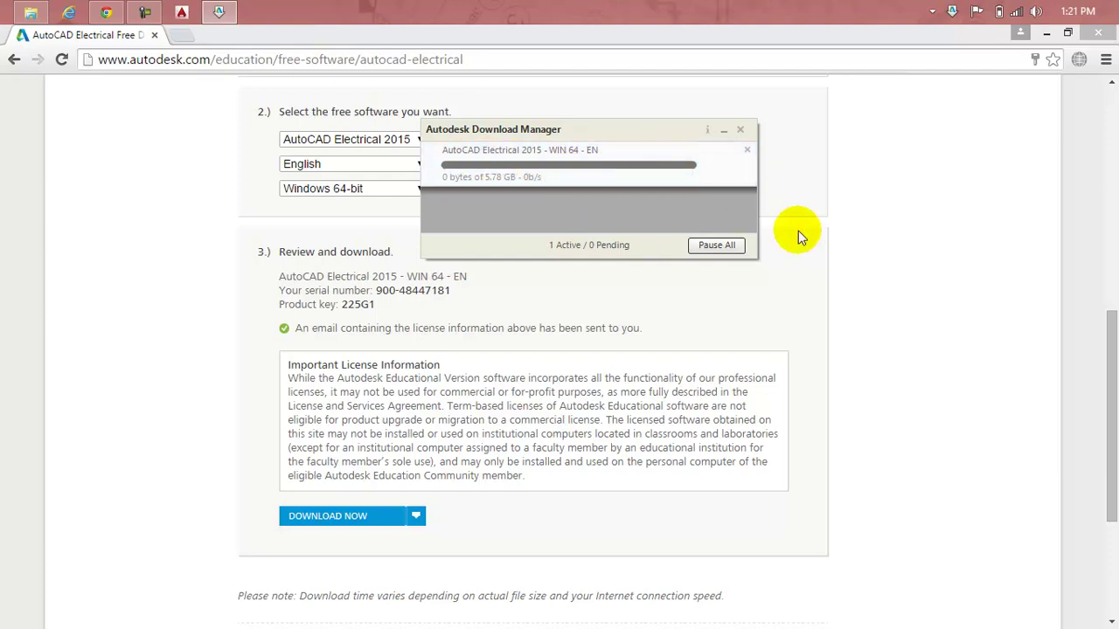
mouse_move(568, 163)
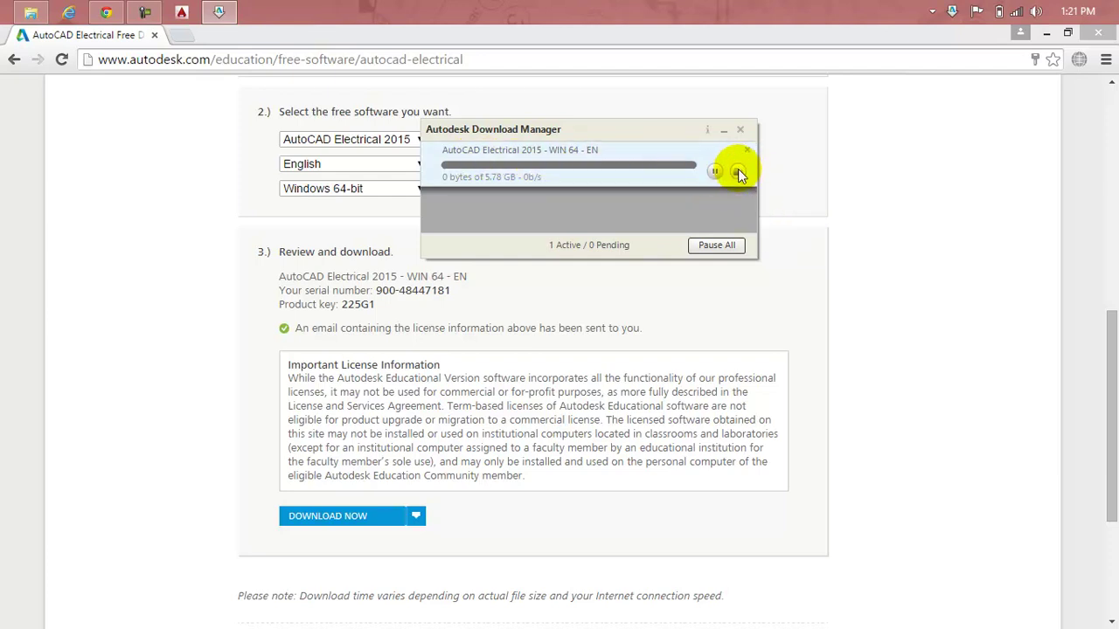
Check the empty AD_9755.tmp folder on the Desktop, then close File Explorer.
click(738, 172)
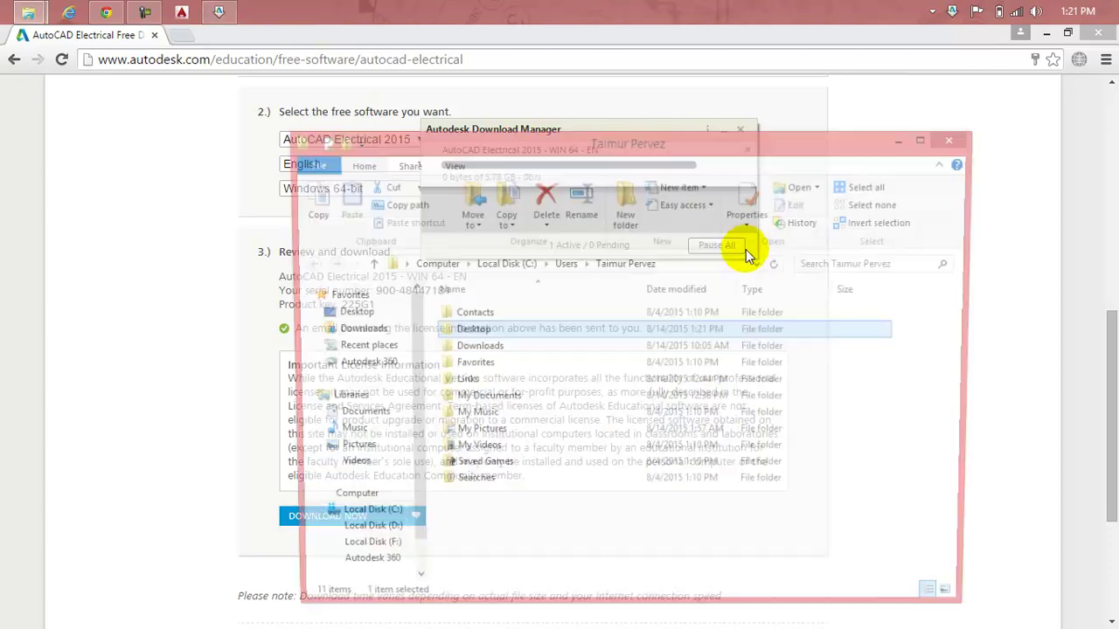
double_click(494, 336)
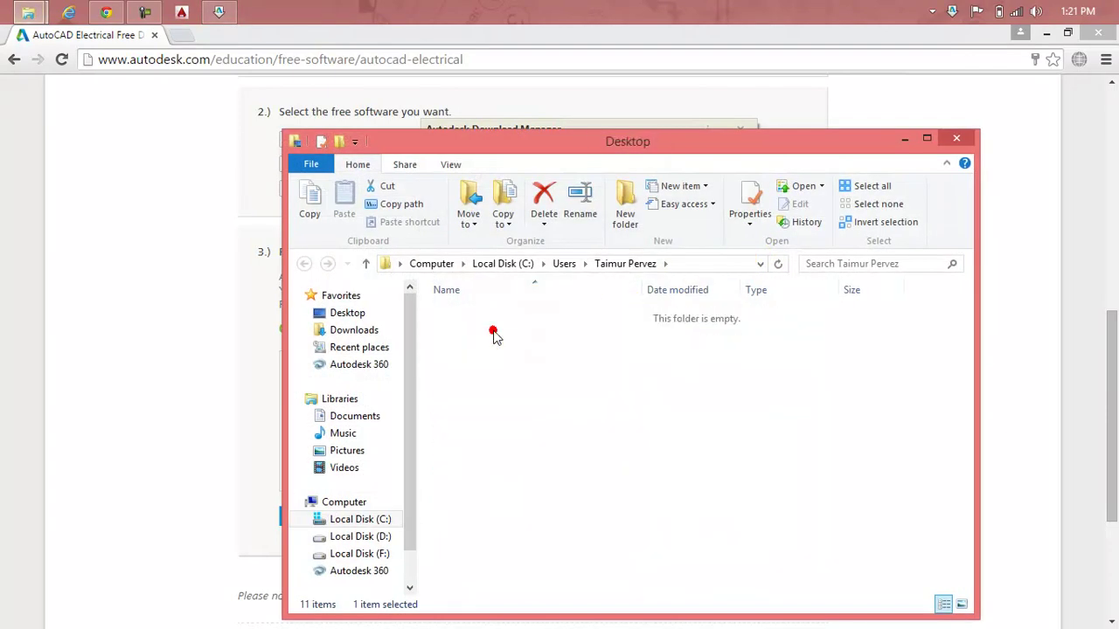
double_click(490, 317)
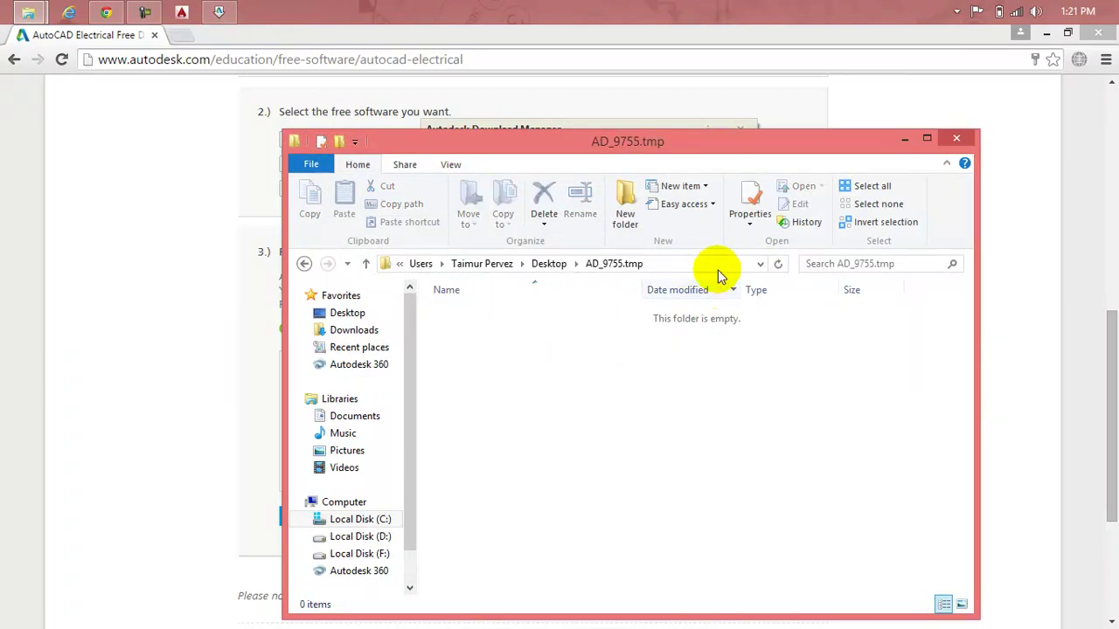
click(956, 138)
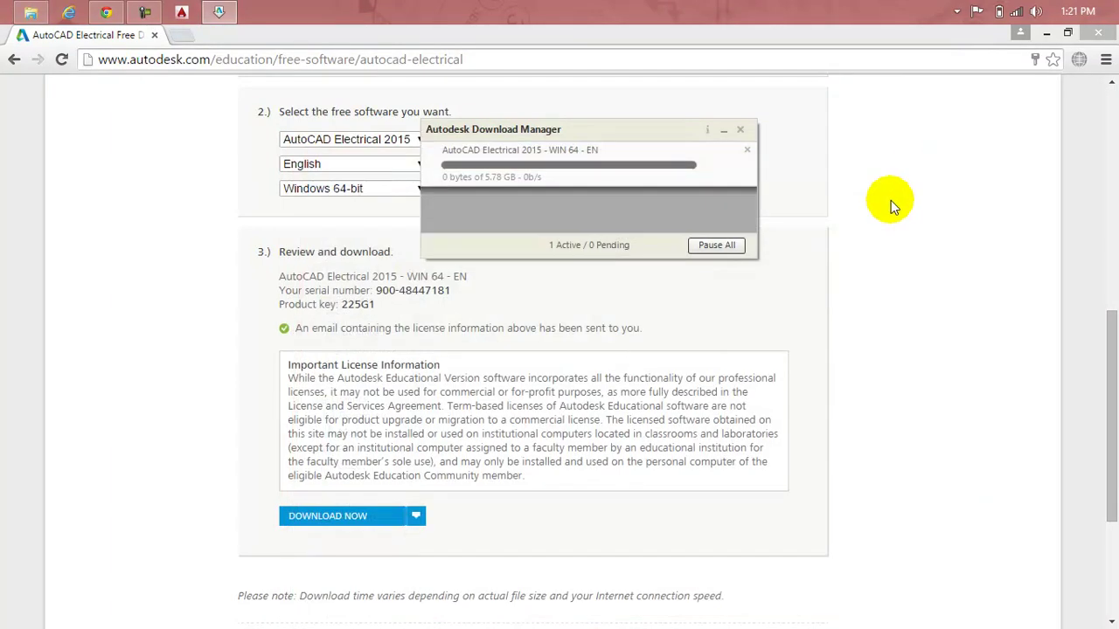